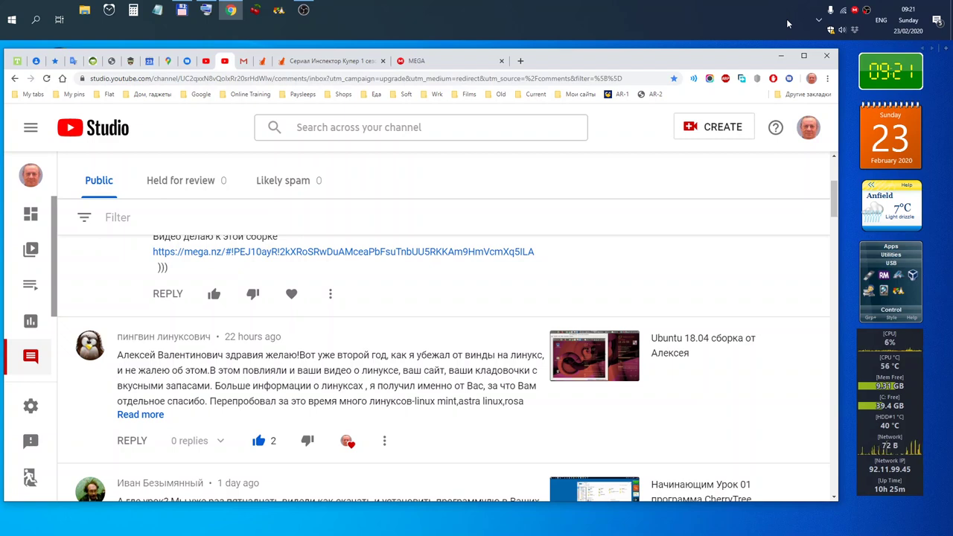
- Download lmc-19.3_2020-02-22.iso through MEGAsync from the MEGA link in the YouTube comment, and clear the browser and transfer windows away
left_click(444, 254)
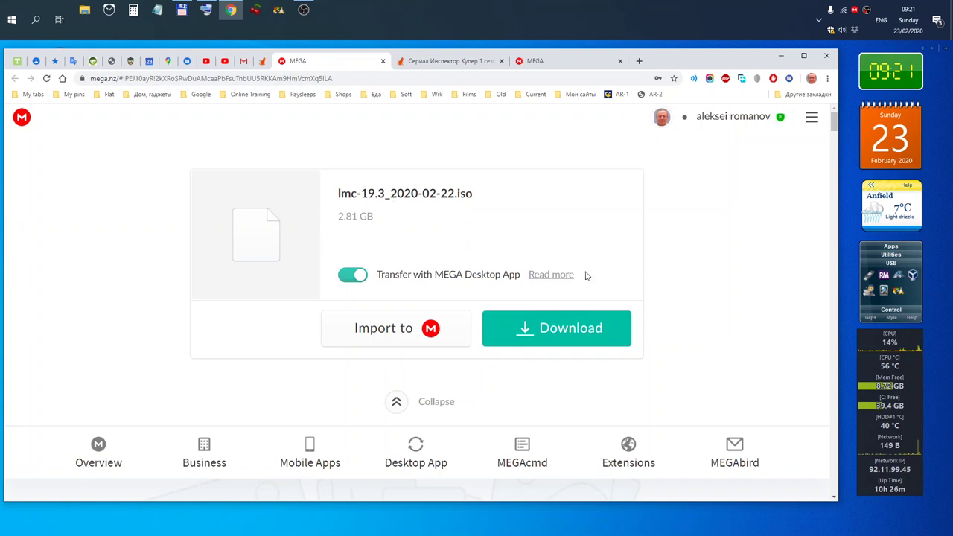
left_click(574, 329)
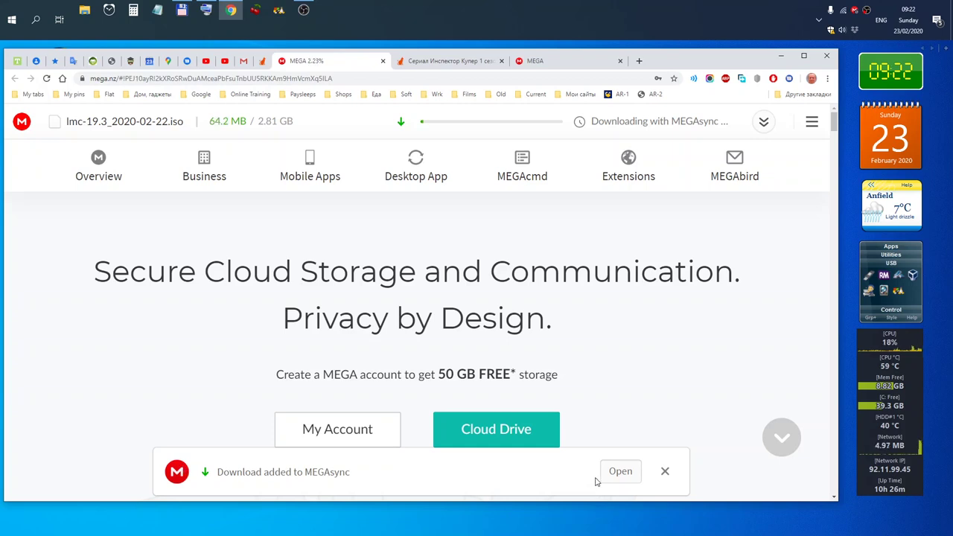
left_click(620, 471)
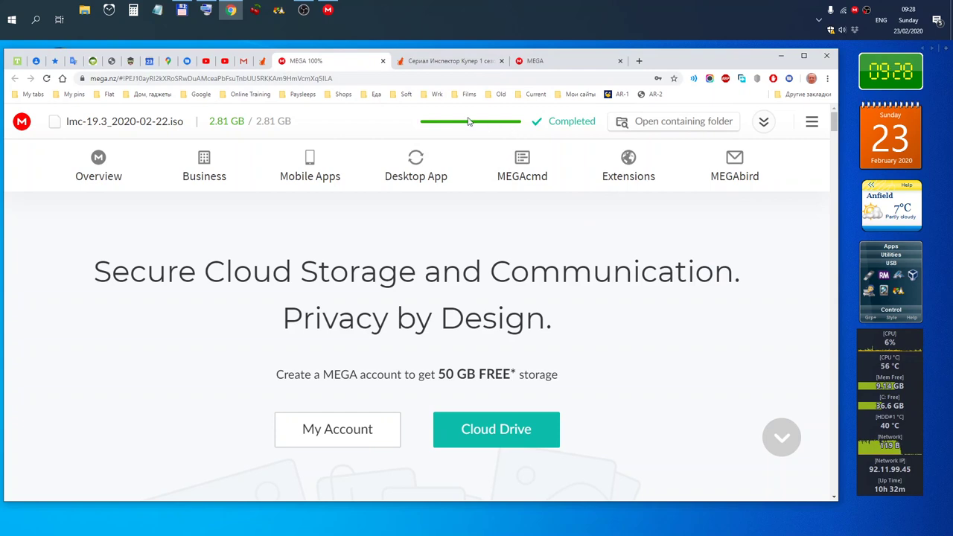
left_click(781, 60)
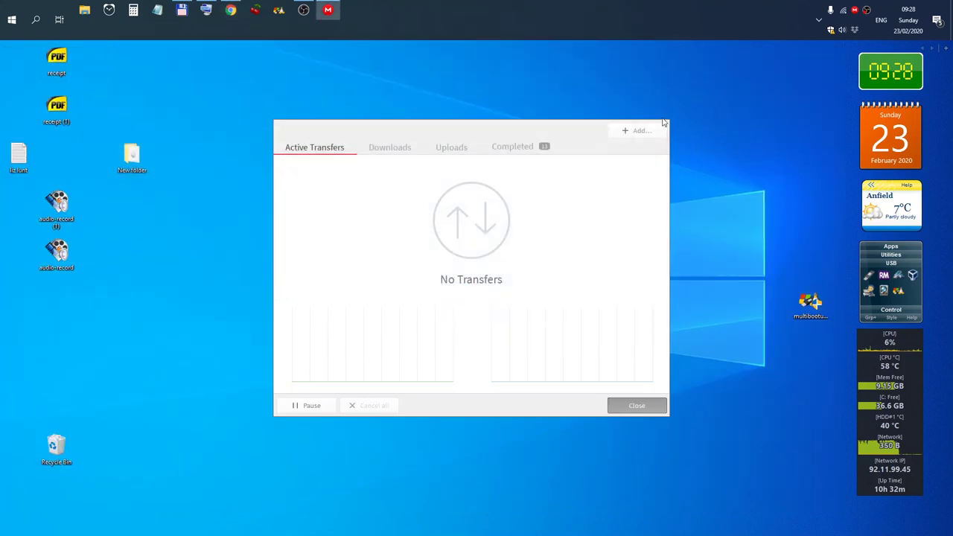
left_click(642, 405)
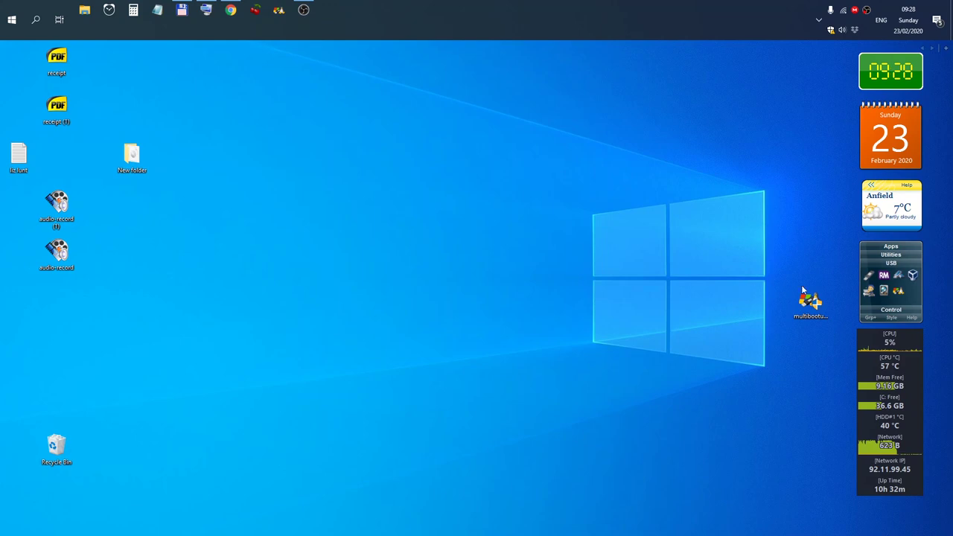
- In VirtualBox, attach lmc-19.3_2020-02-22.iso from the Downloads folder to the optical drive of the test virtual machine
left_click(910, 276)
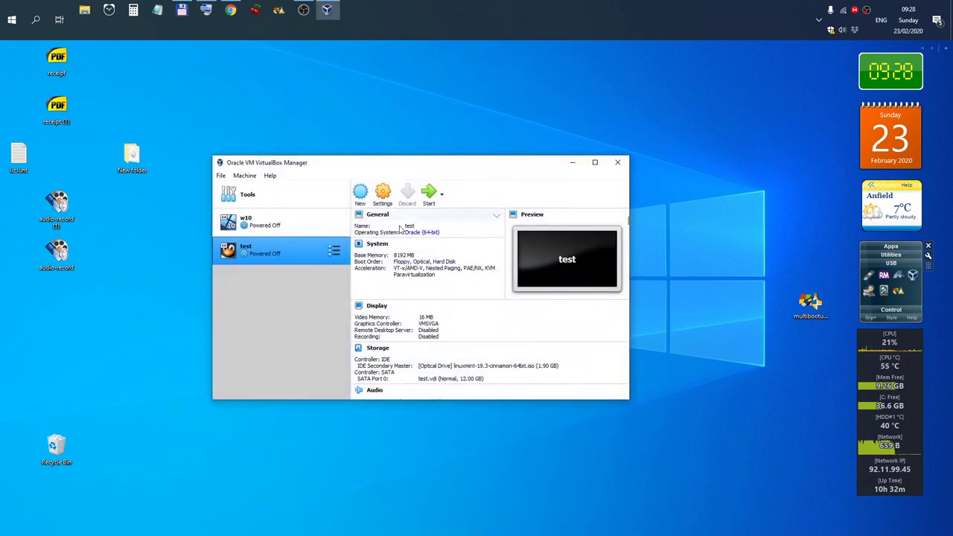
left_click(382, 195)
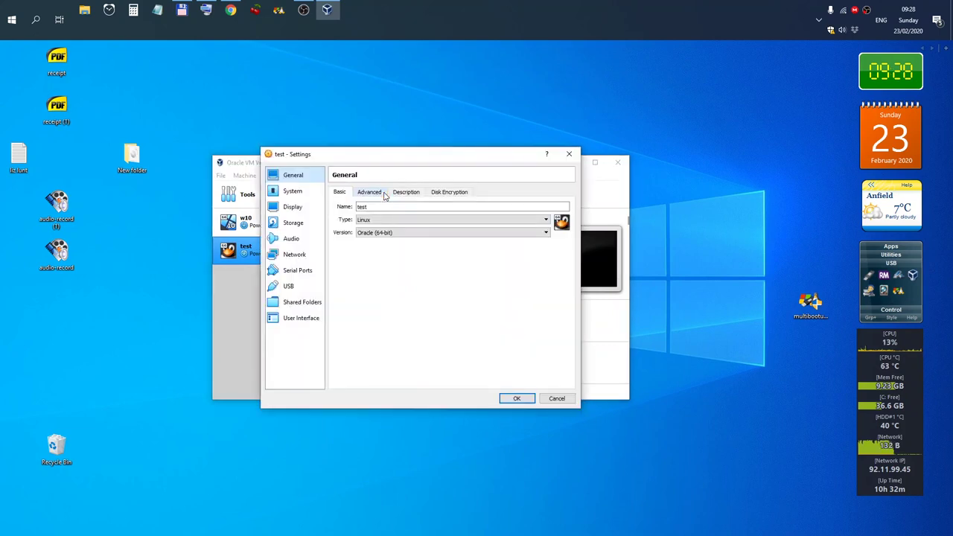
left_click(293, 225)
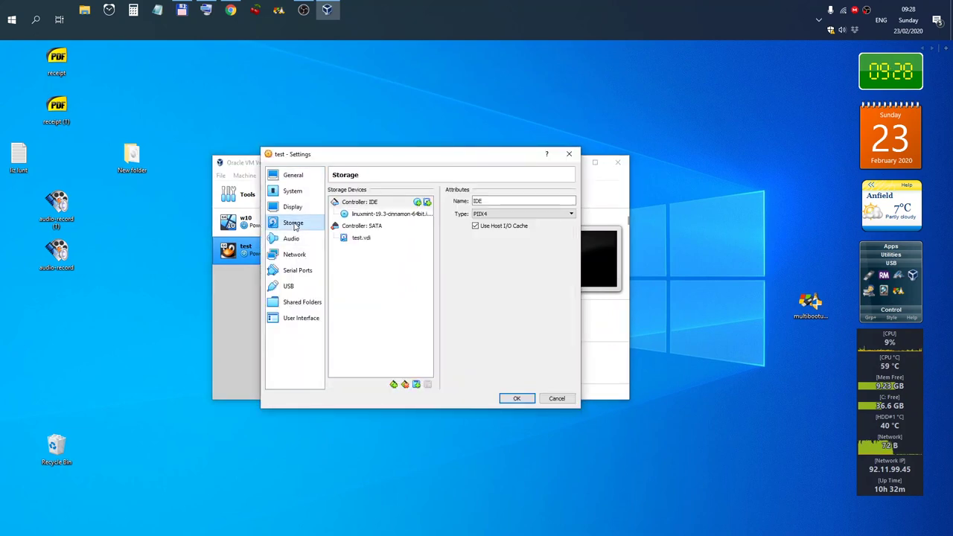
left_click(366, 215)
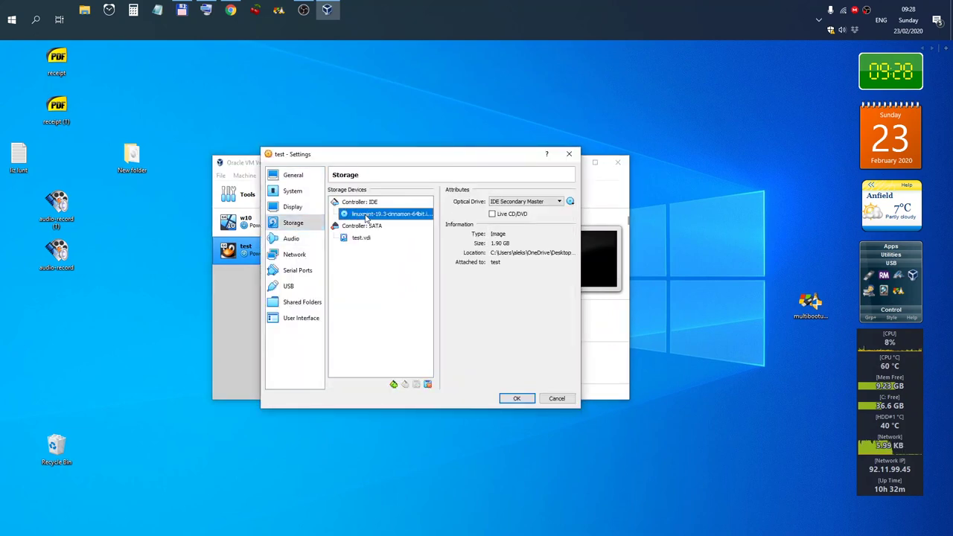
left_click(570, 201)
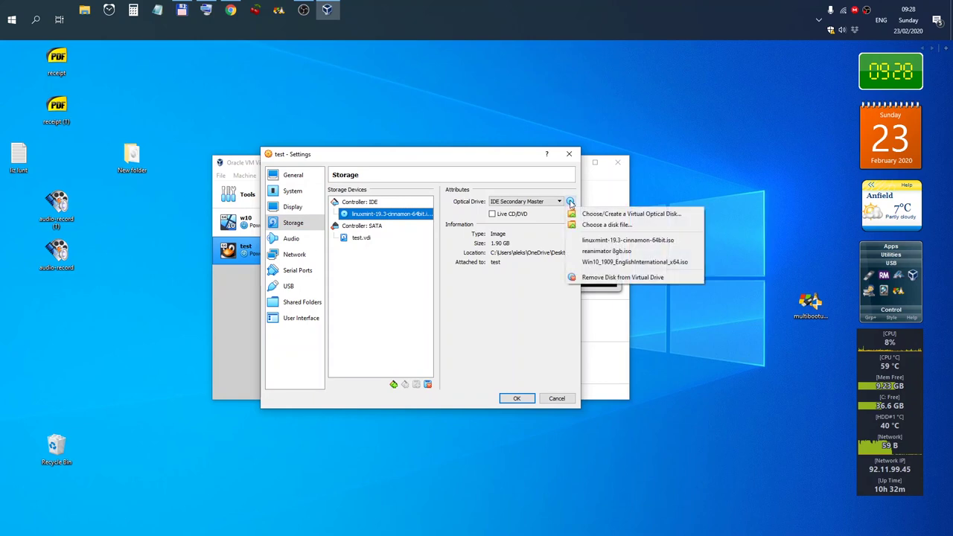
left_click(620, 224)
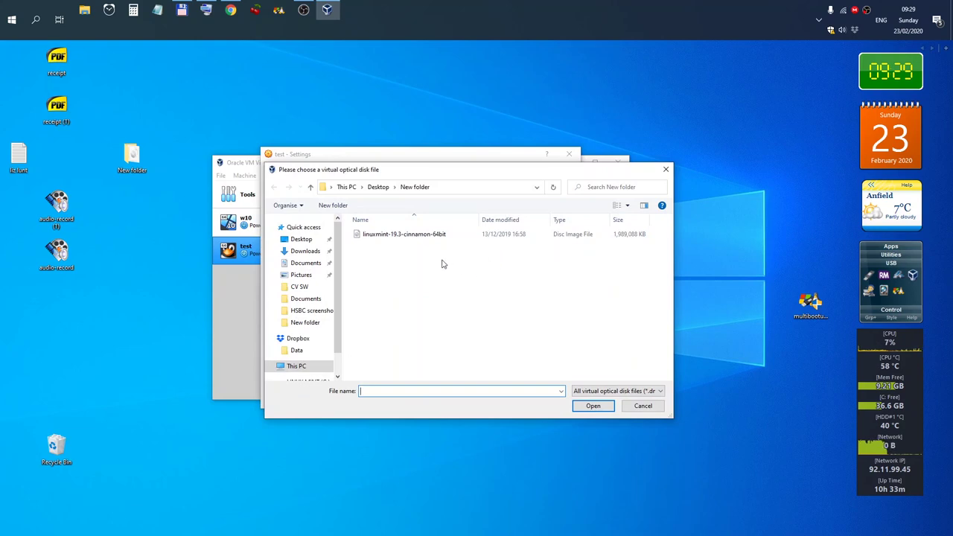
left_click(314, 252)
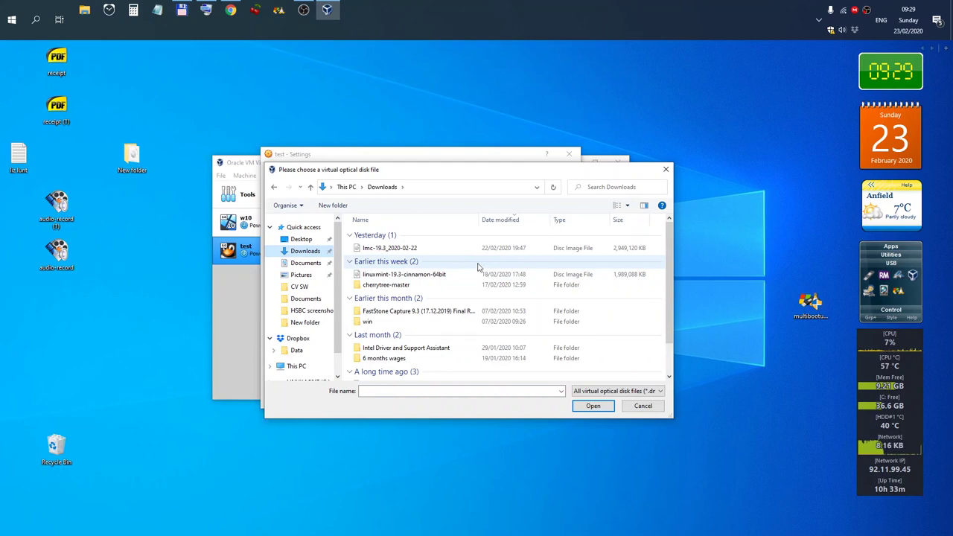
left_click(414, 250)
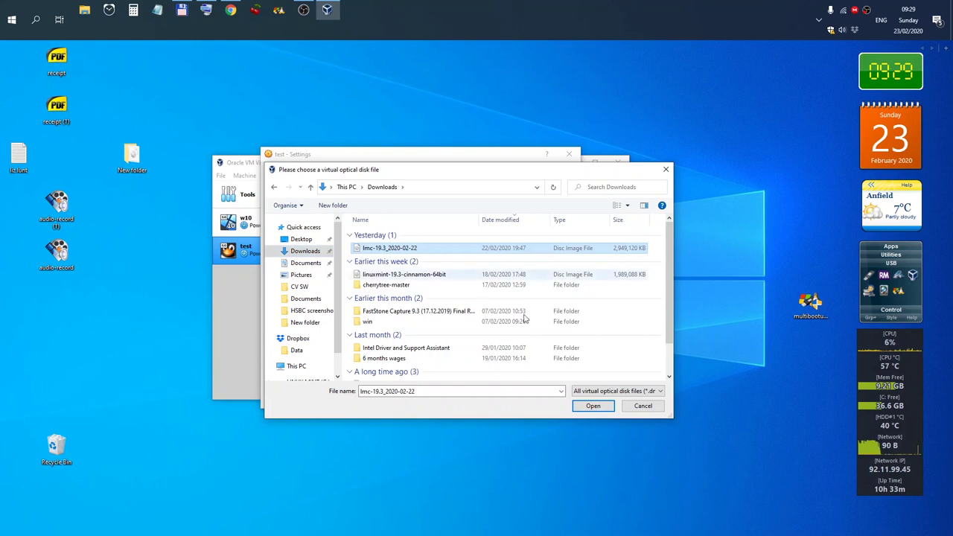
left_click(595, 407)
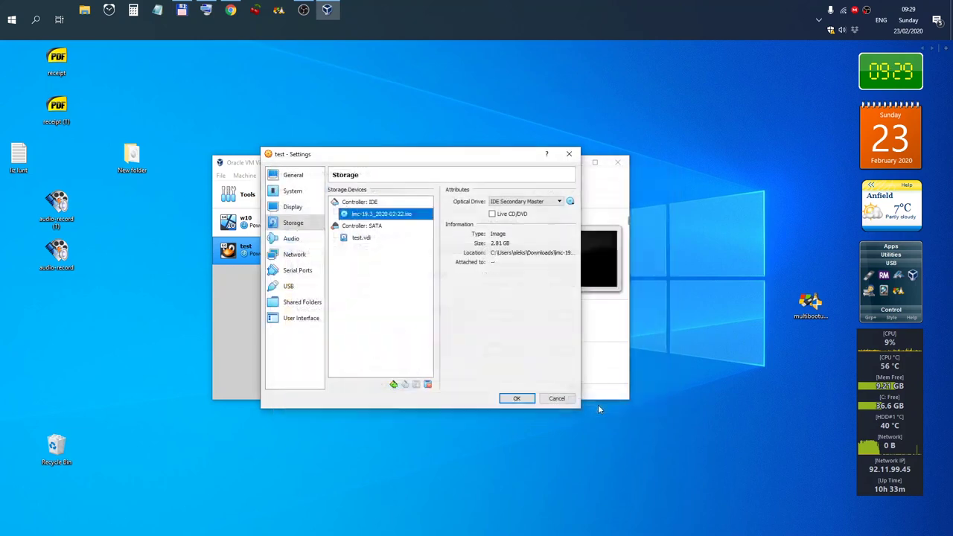
left_click(517, 399)
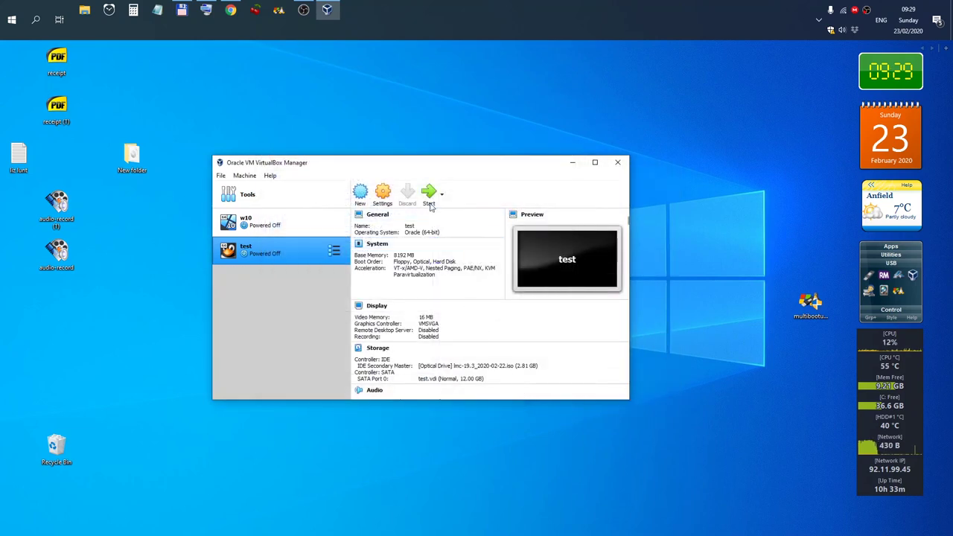
- Start the test virtual machine, place its window beside the VirtualBox Manager, and log in to the live system with the account password
left_click(432, 193)
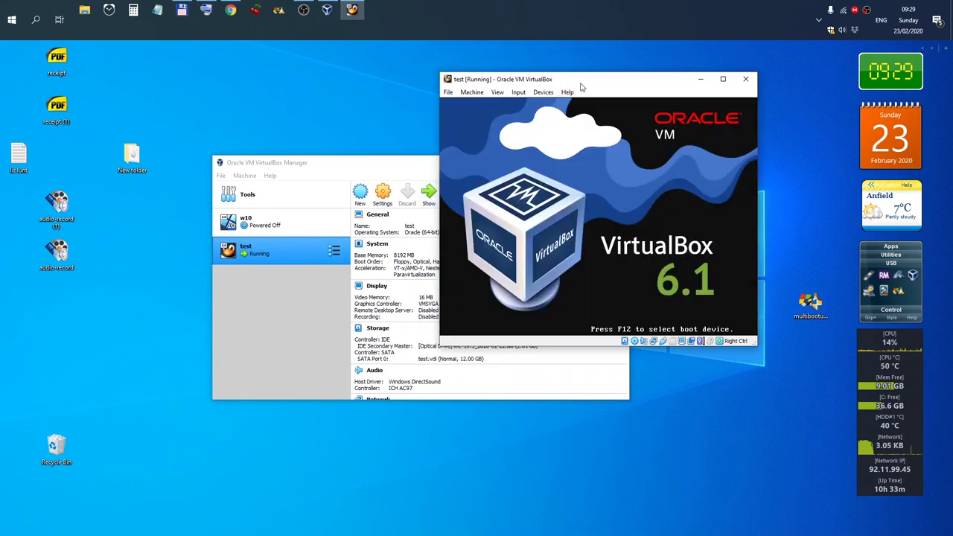
left_click_drag(600, 85, 353, 76)
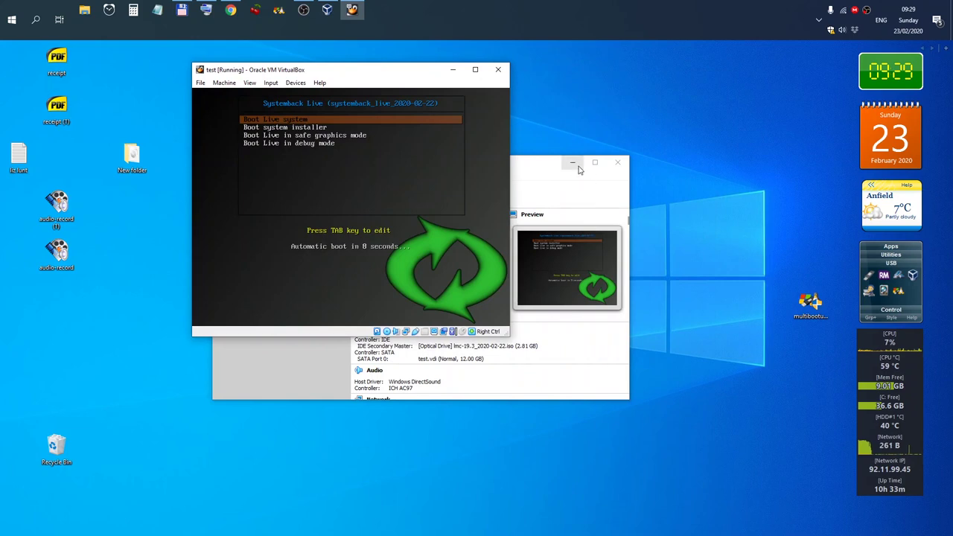
left_click_drag(544, 169, 855, 78)
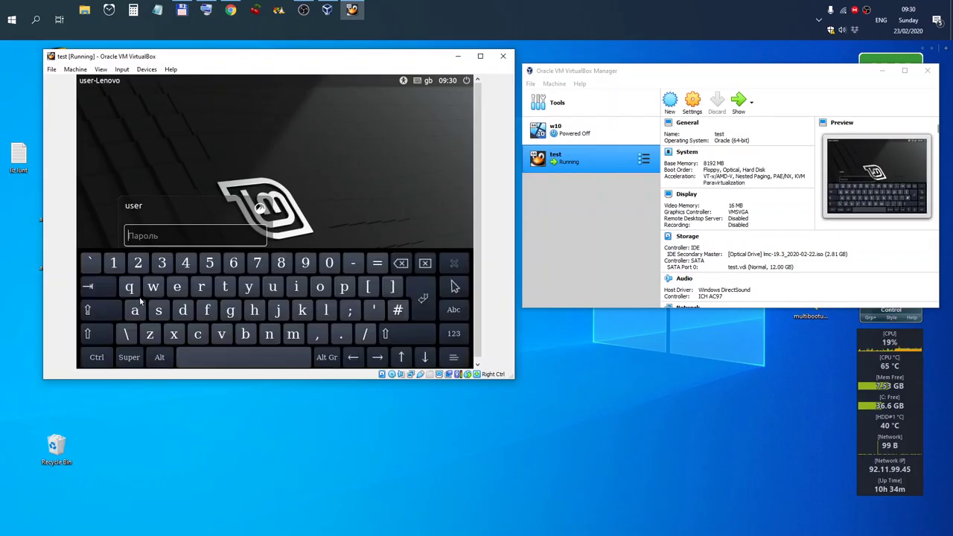
left_click(114, 264)
left_click(258, 237)
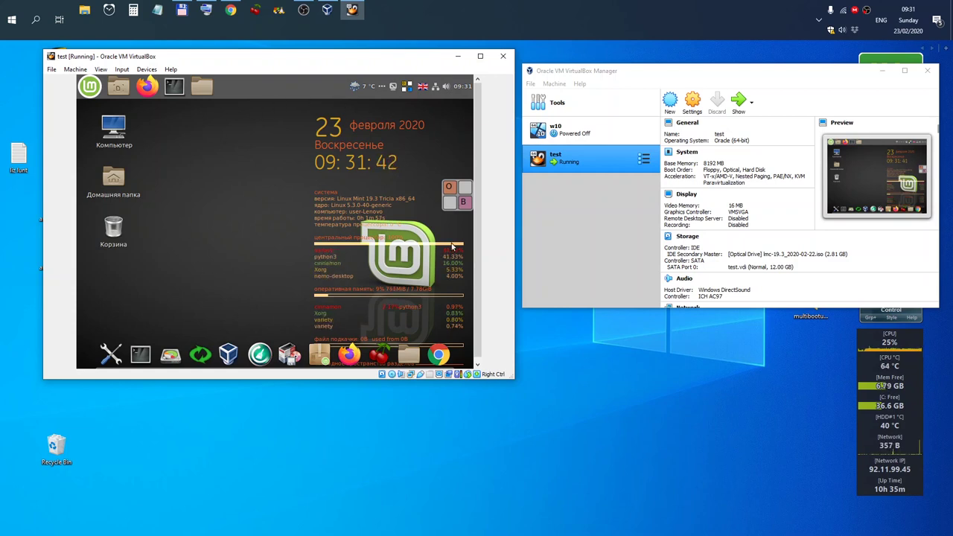
- Power off the test virtual machine and close the VirtualBox Manager
left_click(508, 60)
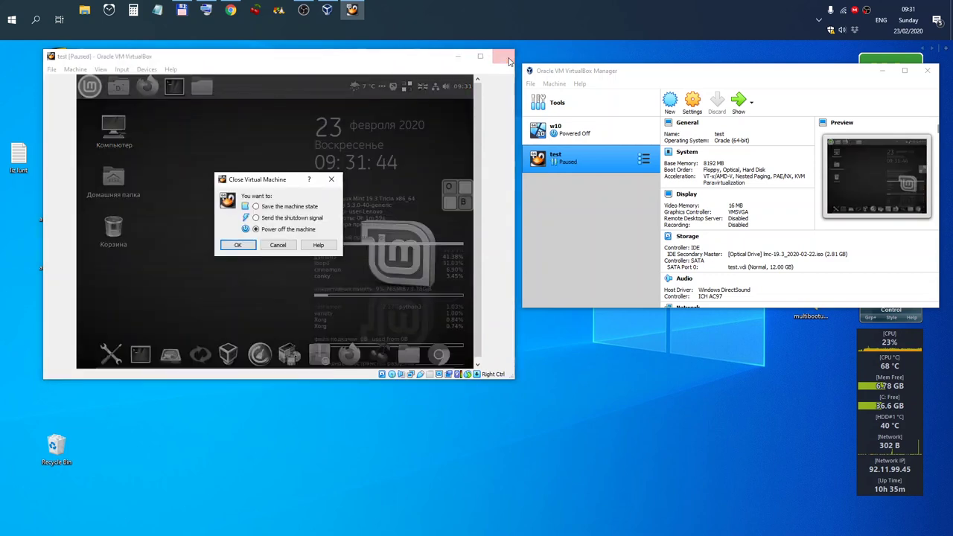
left_click(239, 244)
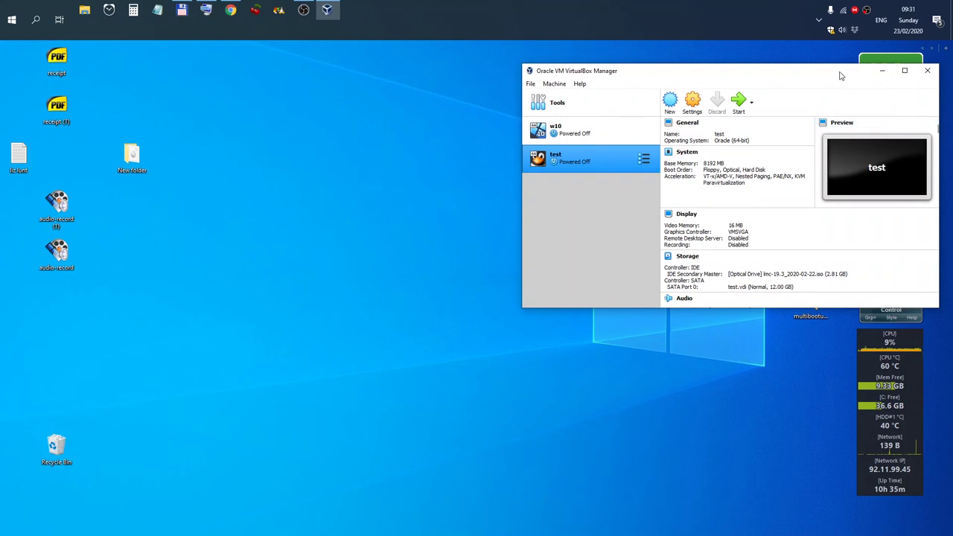
left_click_drag(840, 76, 680, 81)
left_click(775, 74)
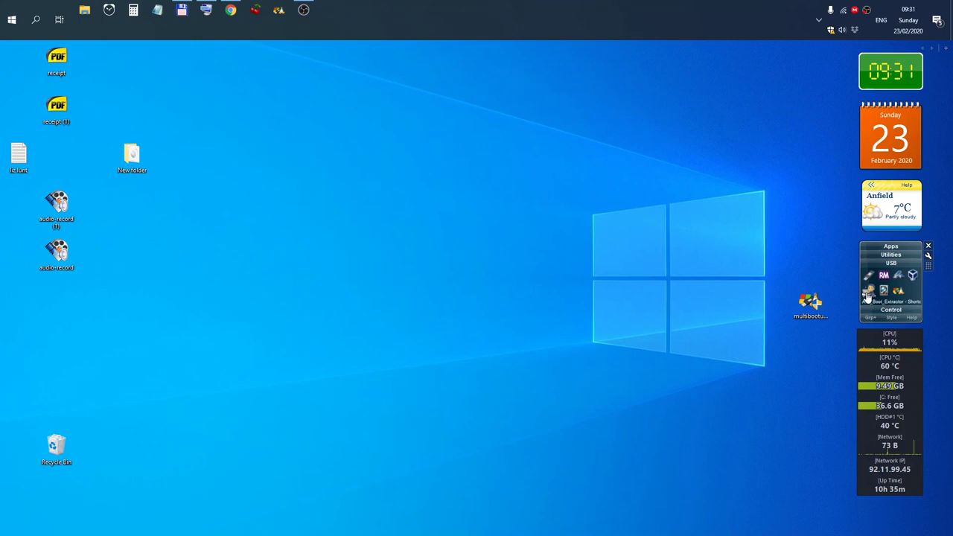
- Launch Rufus from the desktop gadget's USB group and dismiss the on-screen keyboard covering it
left_click(891, 309)
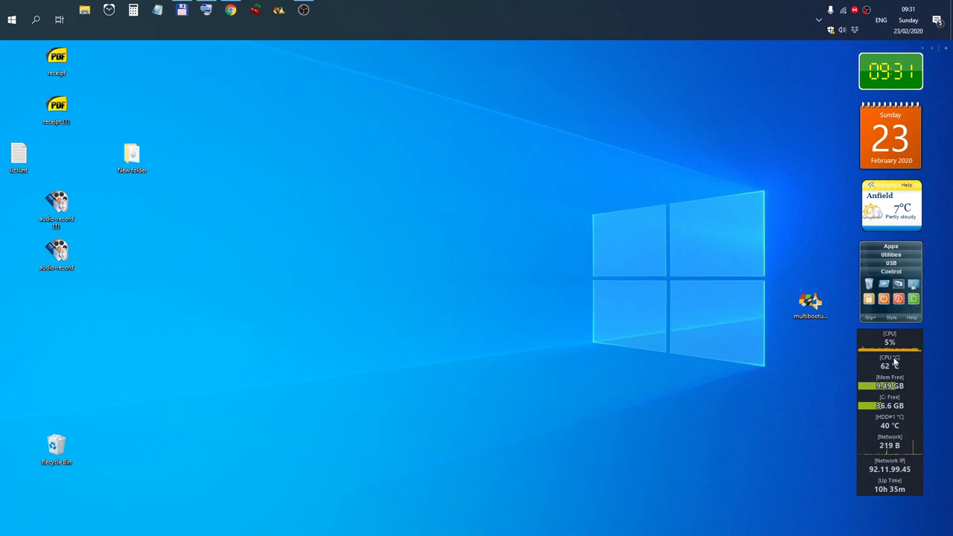
left_click(892, 265)
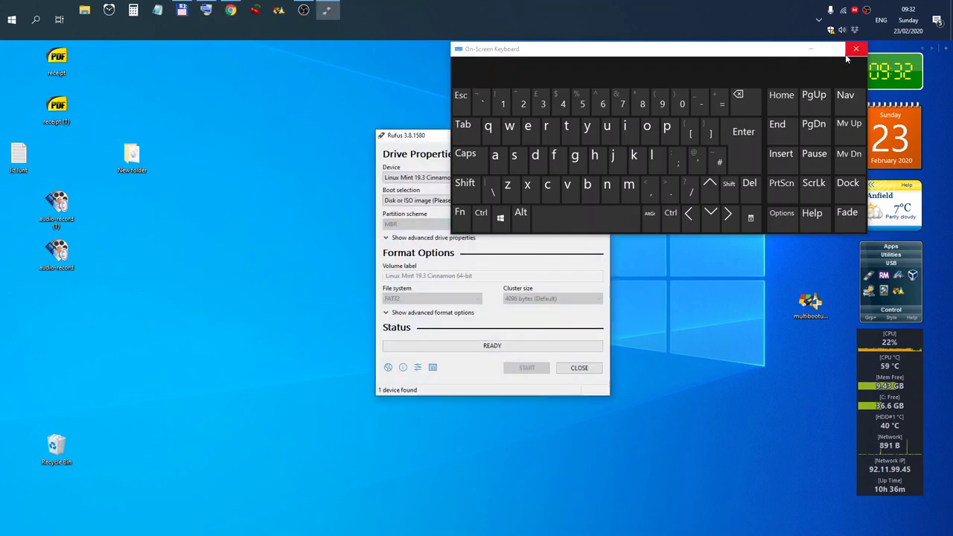
left_click(816, 54)
left_click(813, 50)
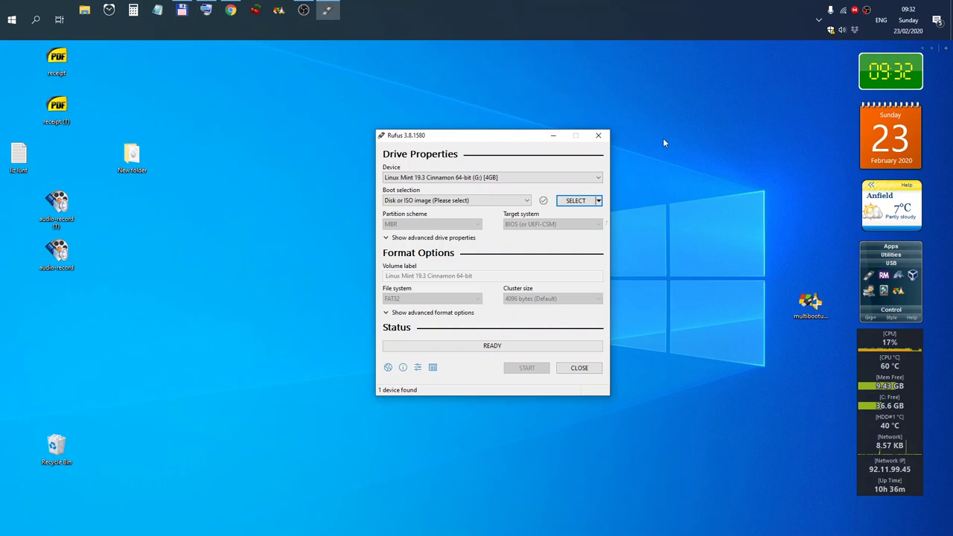
- Choose lmc-19.3_2020-02-22.iso from the Downloads folder as the boot image for the 4 GB USB drive
left_click(581, 198)
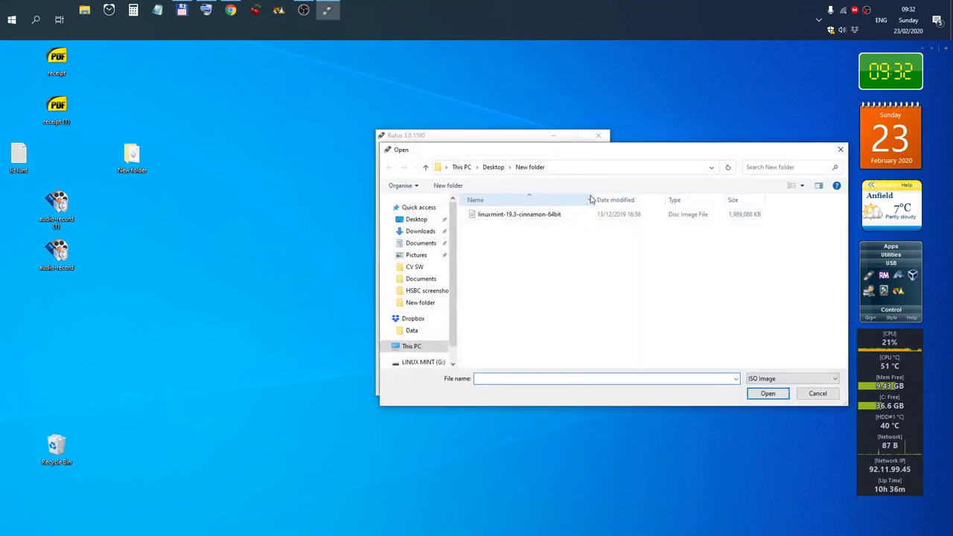
left_click(421, 232)
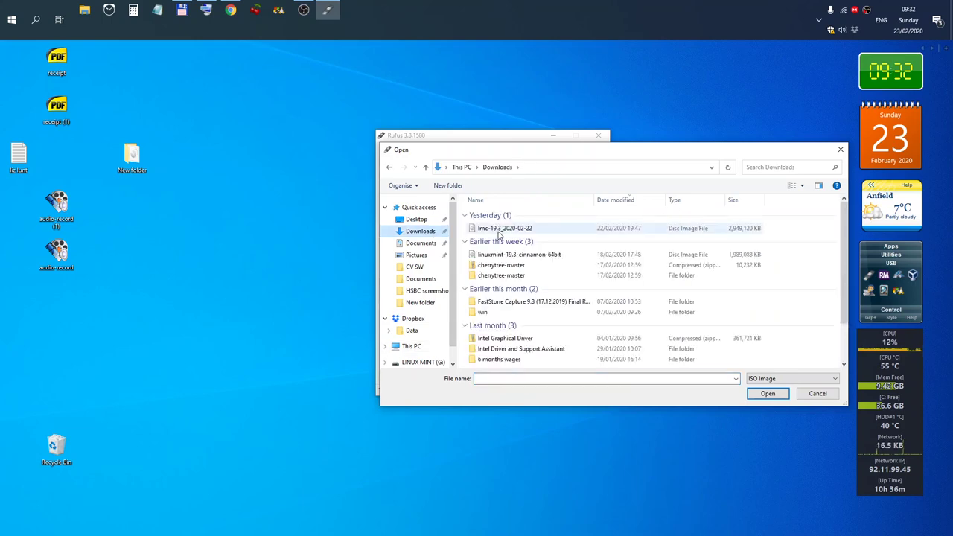
left_click(508, 229)
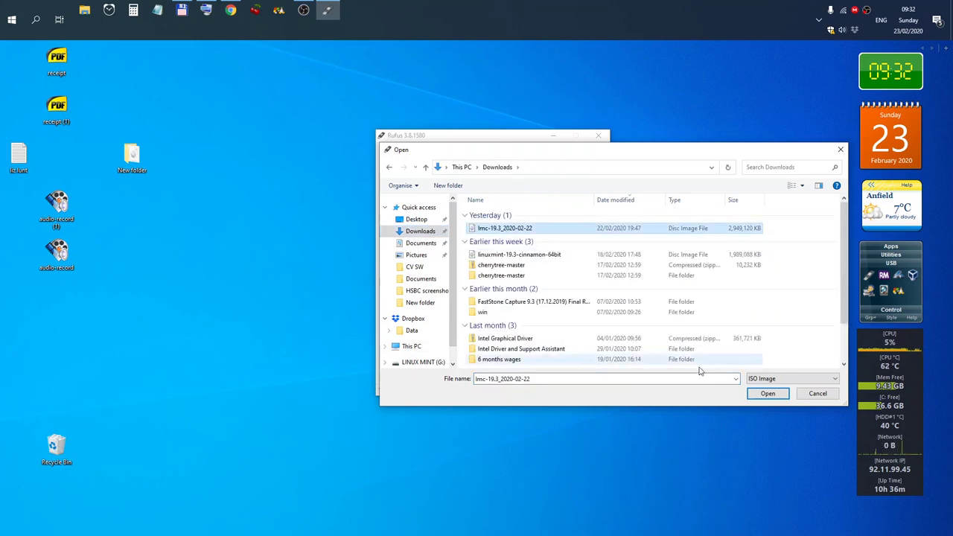
left_click(768, 394)
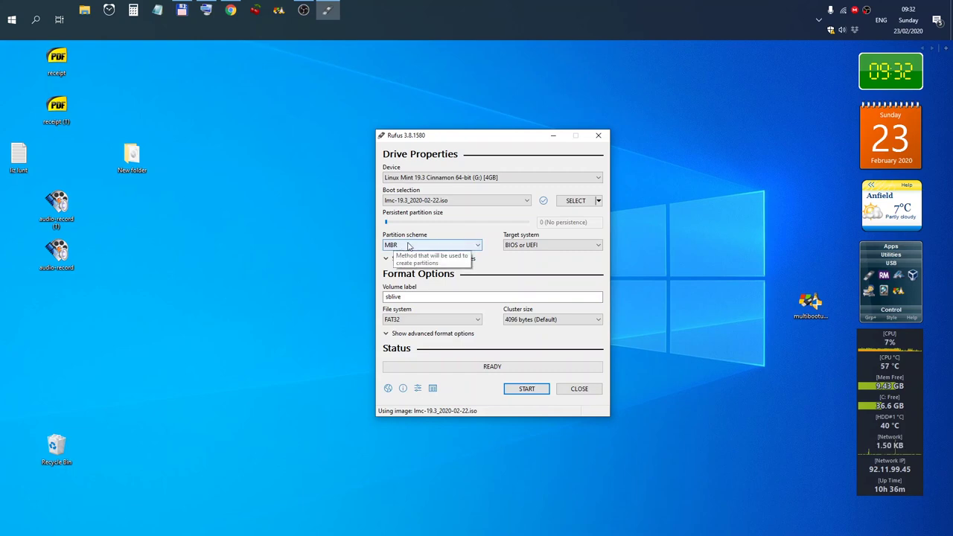
- Start writing the image to the USB drive in ISO Image mode and confirm the prompts
left_click(527, 390)
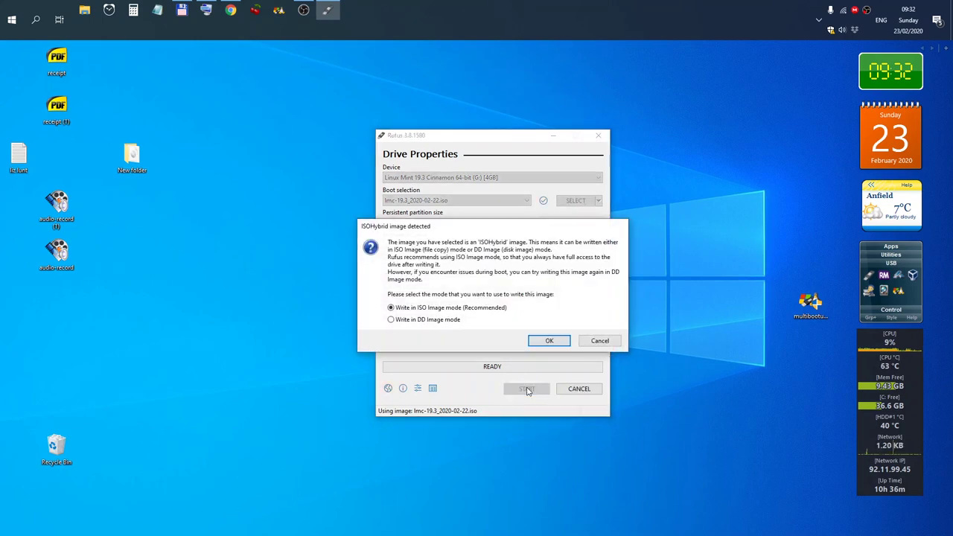
left_click(544, 341)
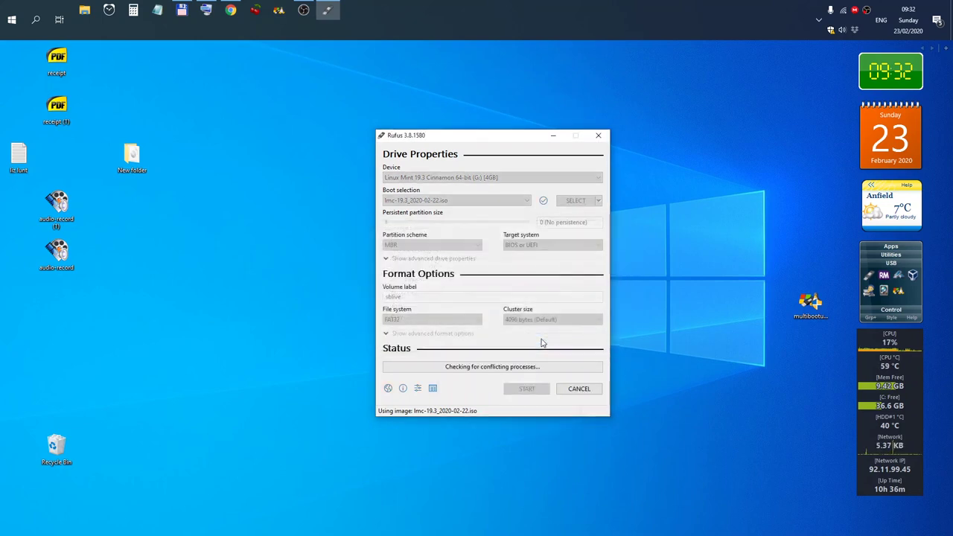
left_click(512, 332)
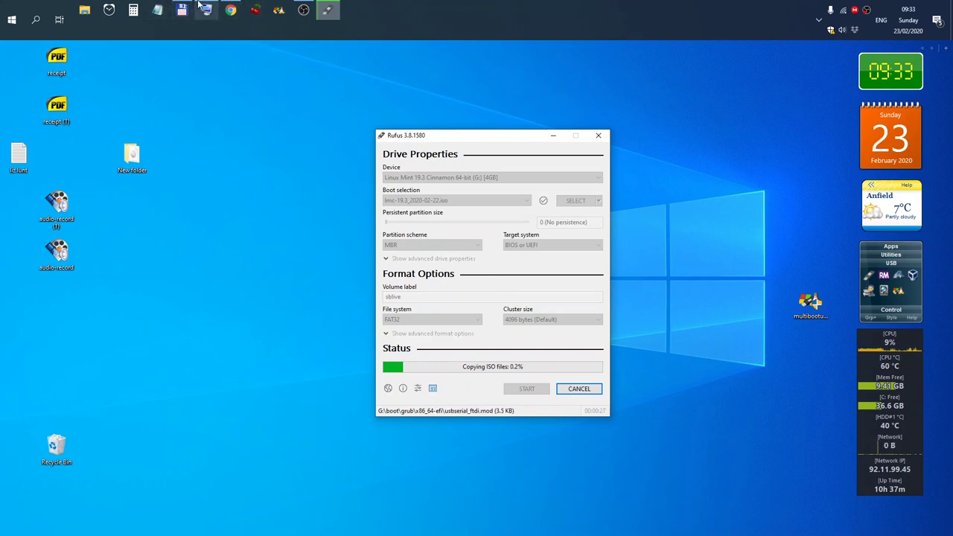
- Switch to Total Commander and show the contents of USB drive G in the second file pane
mouse_move(185, 7)
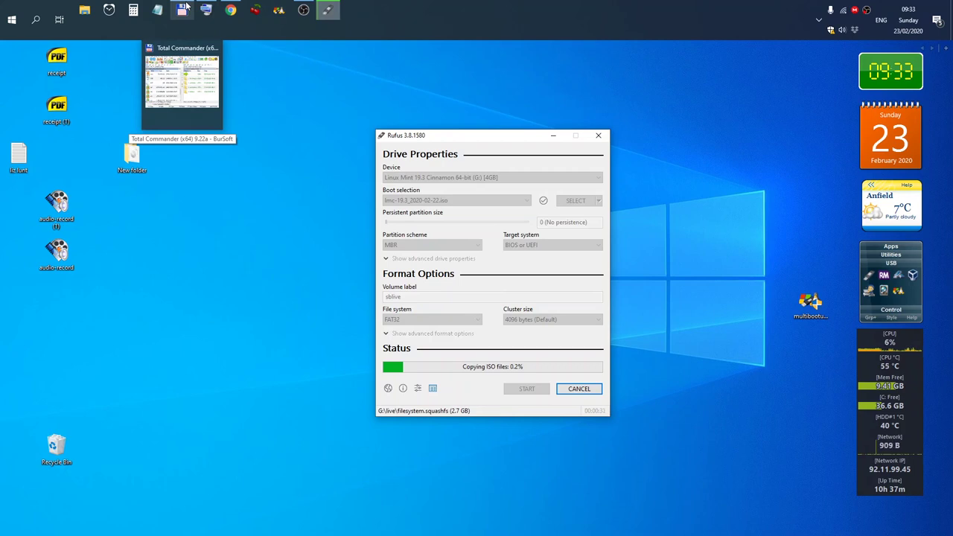
left_click(185, 5)
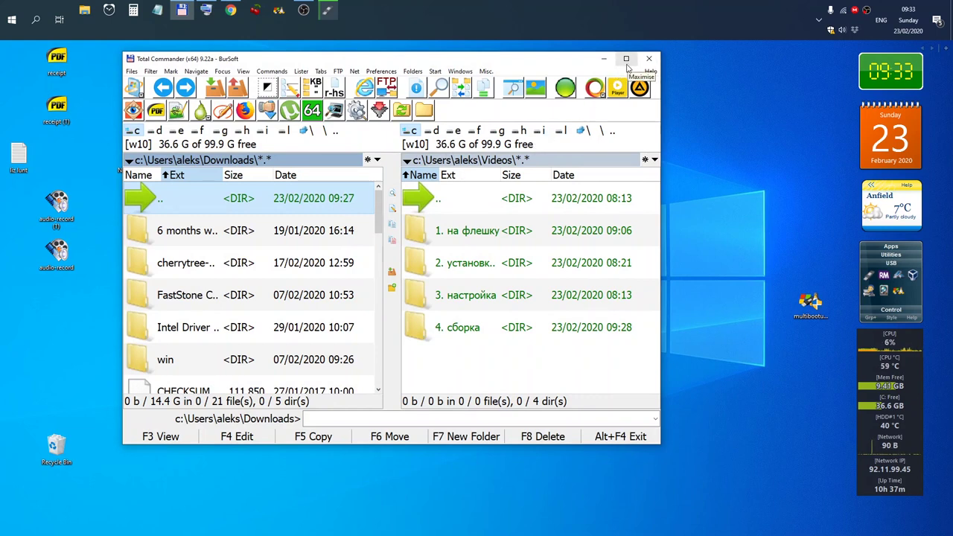
left_click(500, 131)
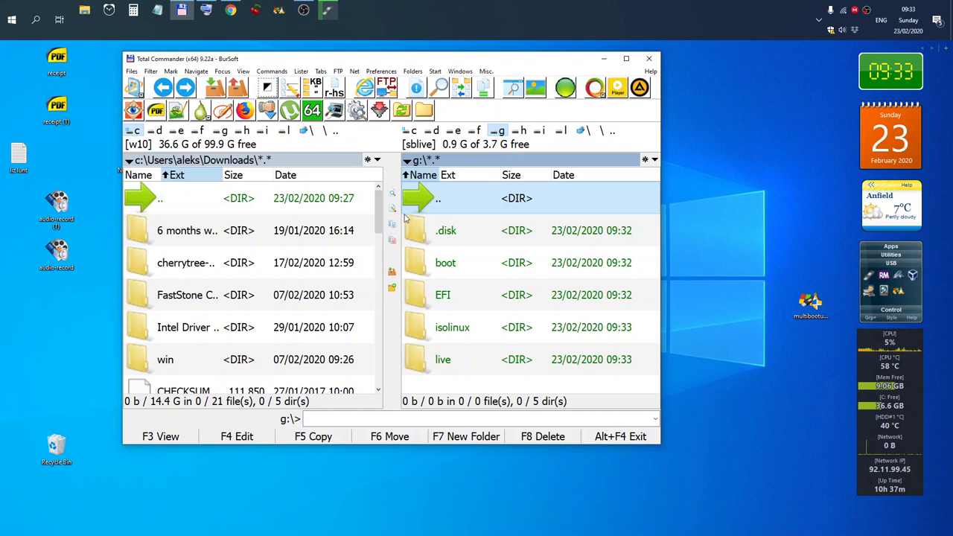
- Find lmc-19.3_2020-02-22.iso in the Downloads folder to check its file size, then return to the Rufus window and move it aside
scroll(378, 219, "down", 3)
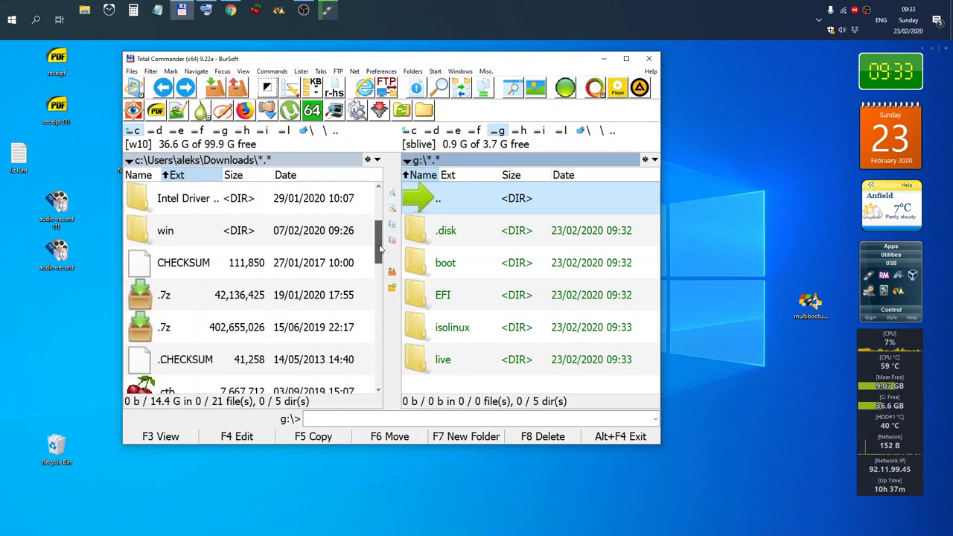
left_click(627, 58)
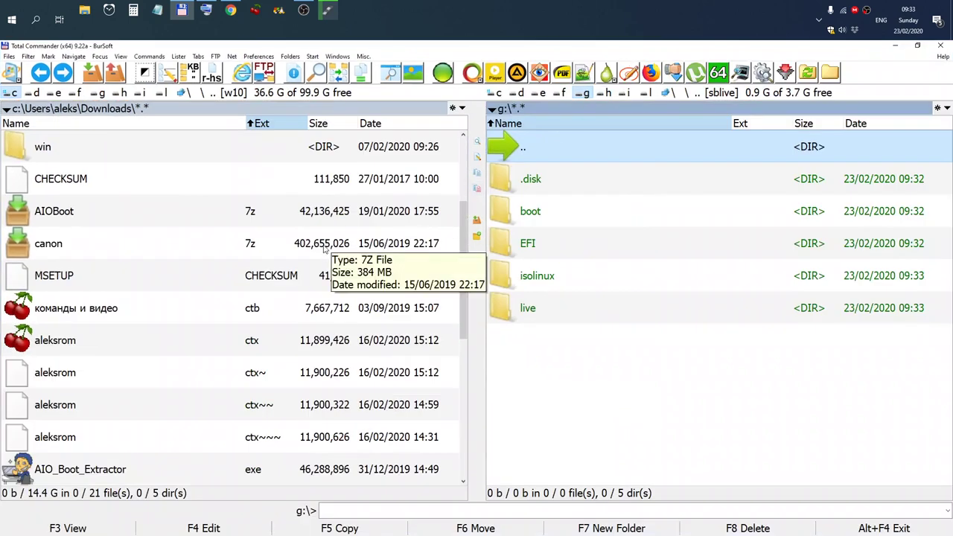
scroll(324, 249, "down", 2)
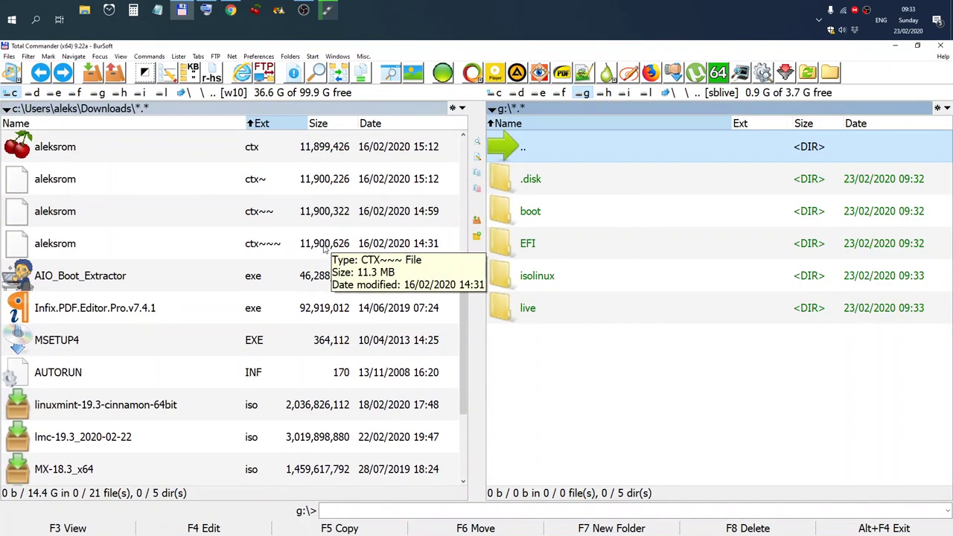
scroll(324, 249, "down", 2)
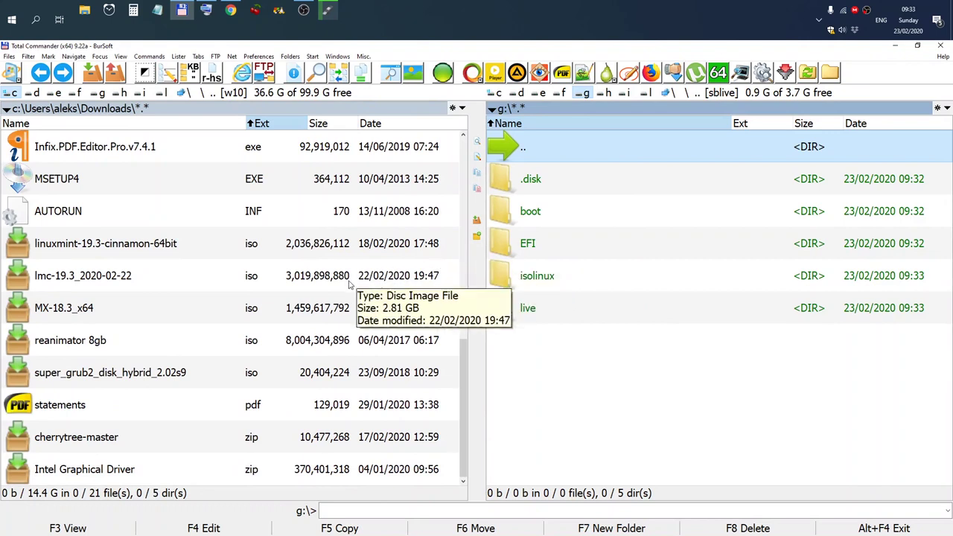
left_click(331, 278)
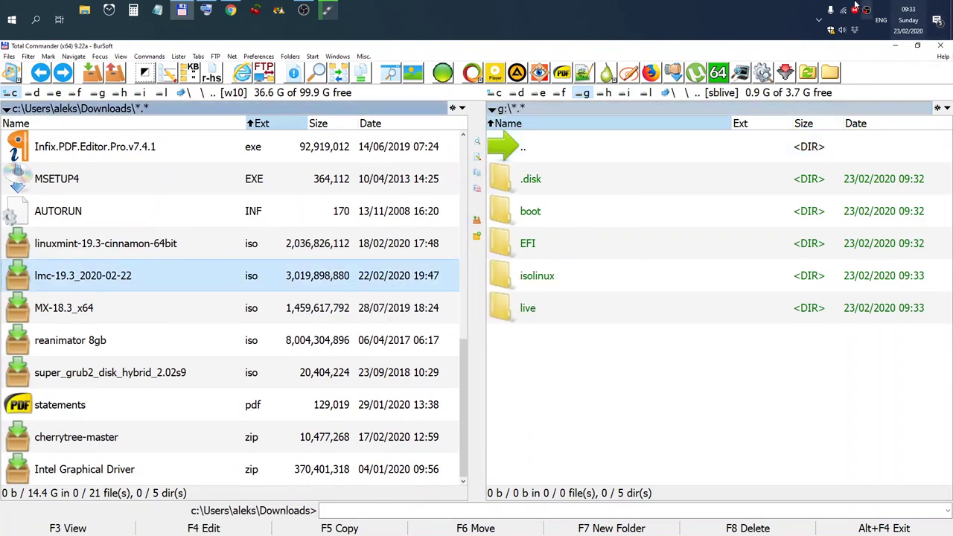
left_click(918, 47)
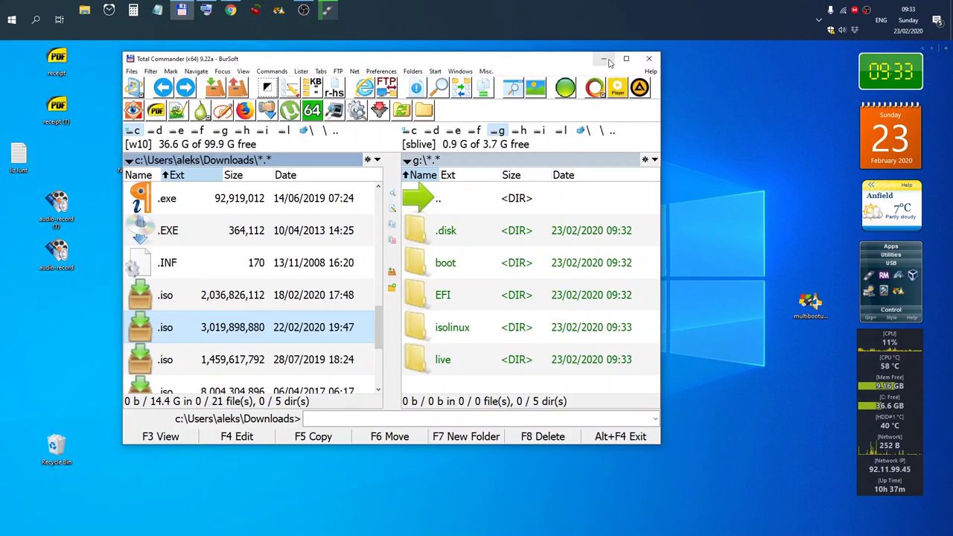
left_click(607, 59)
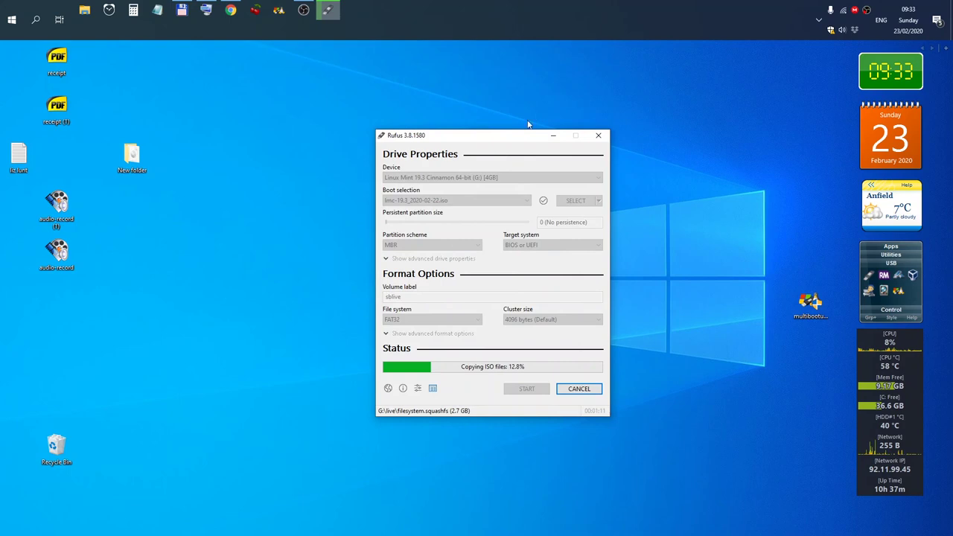
left_click_drag(514, 135, 358, 74)
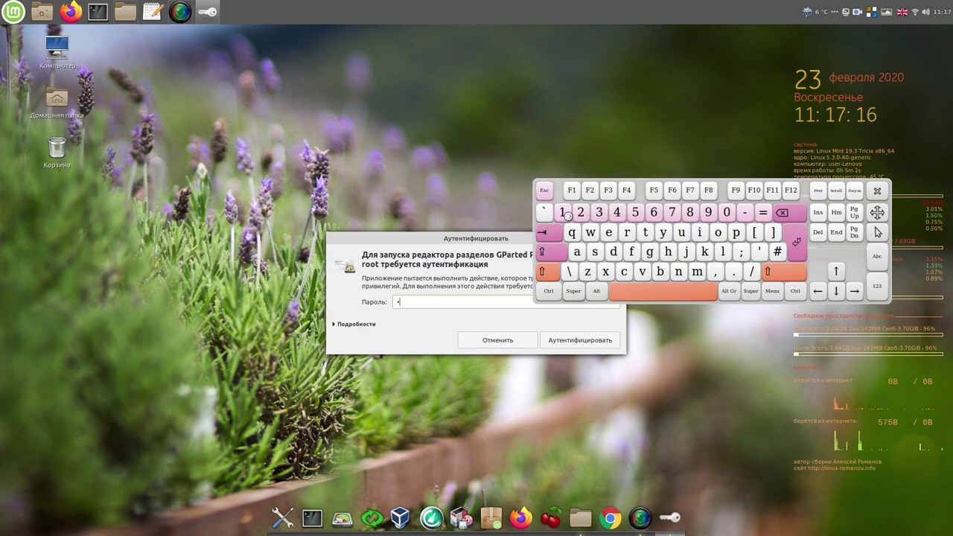
- Authenticate to start GParted as root and show the device information to check the partition table type of /dev/sda
left_click(584, 341)
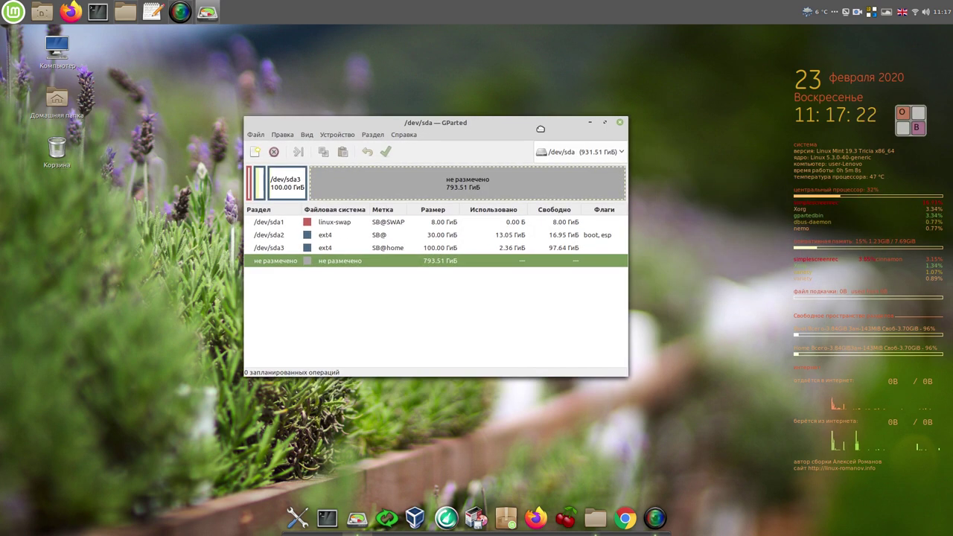
left_click_drag(541, 129, 531, 117)
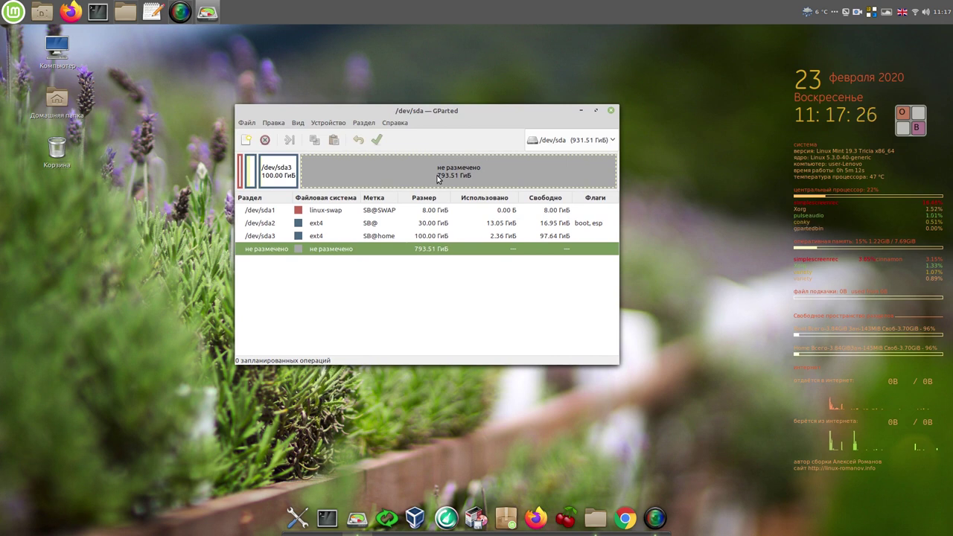
left_click(297, 124)
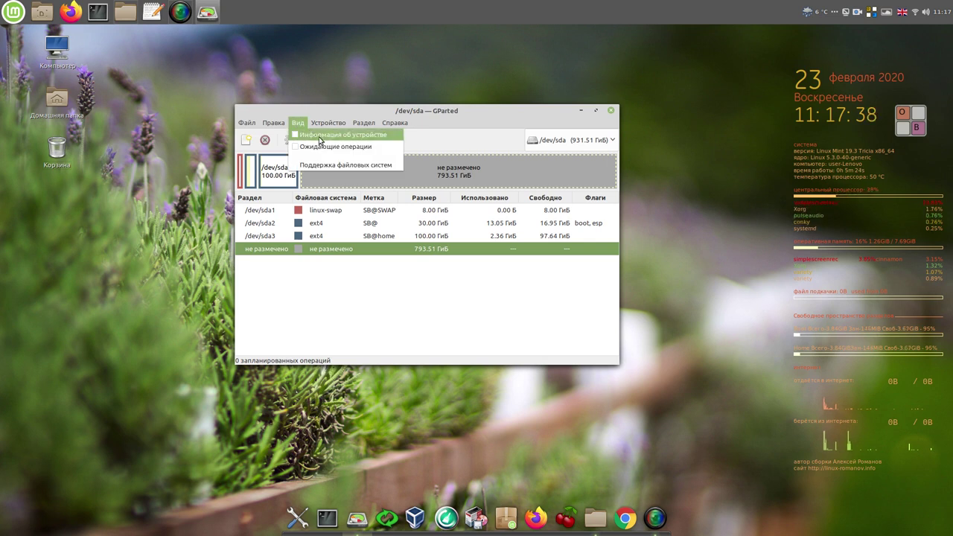
left_click(320, 140)
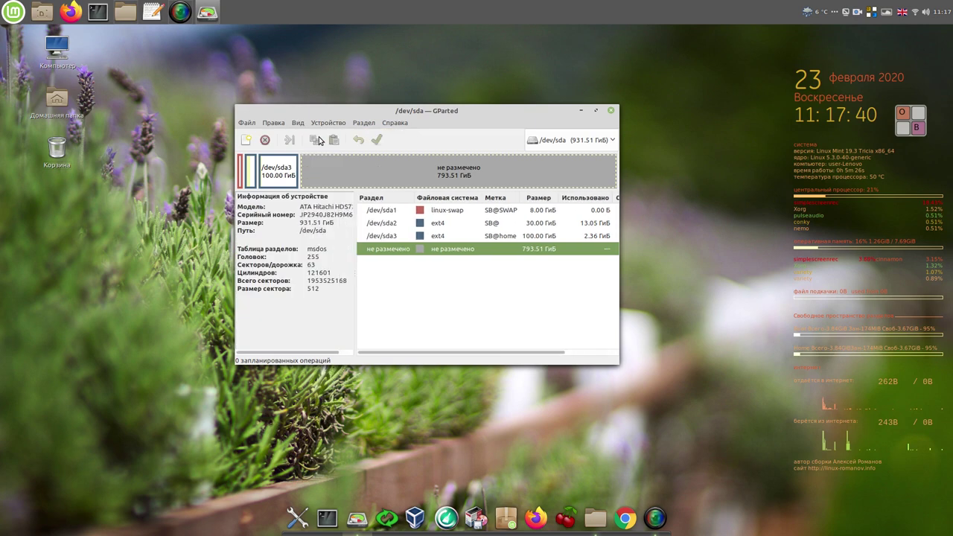
left_click(330, 256)
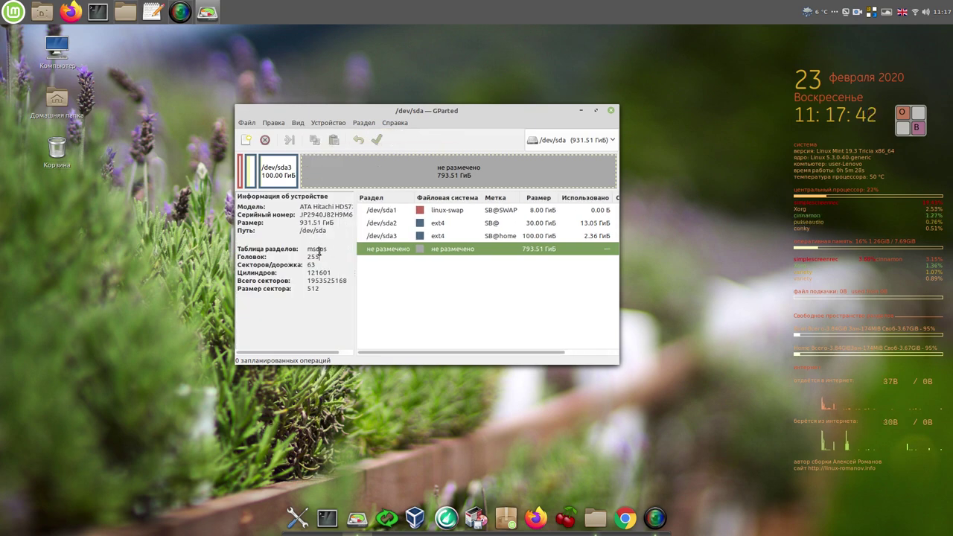
left_click_drag(328, 249, 299, 248)
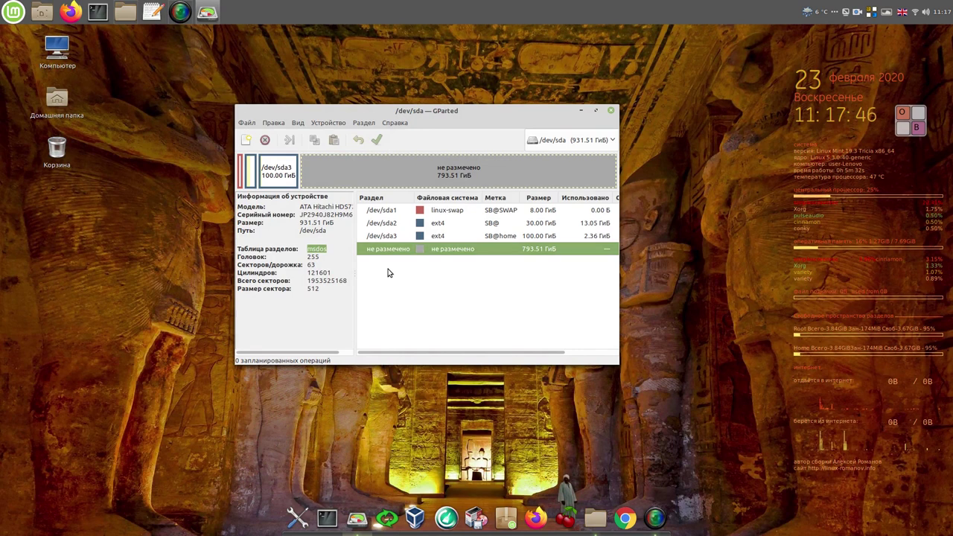
- Create a new msdos partition table on /dev/sda, erasing the whole disk, and move the GParted window aside
left_click(341, 124)
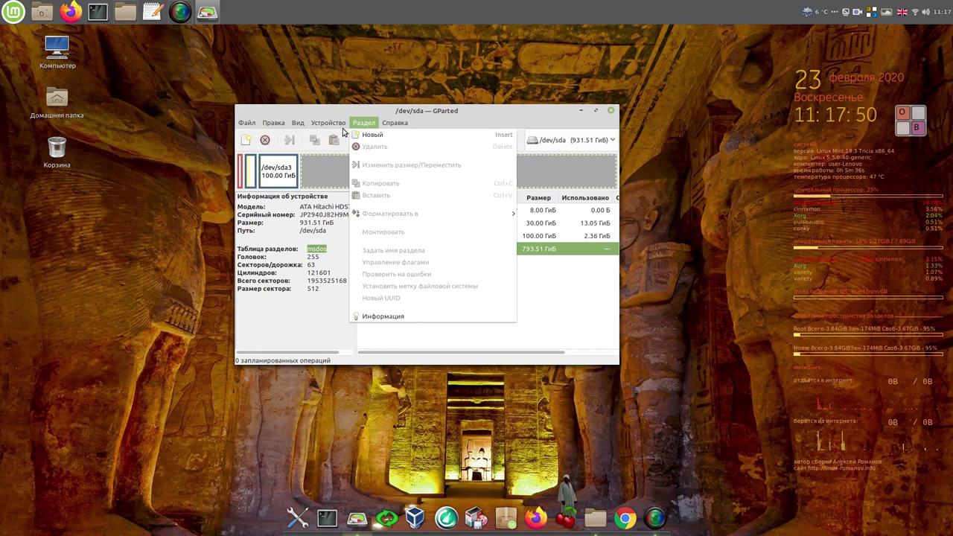
left_click(335, 136)
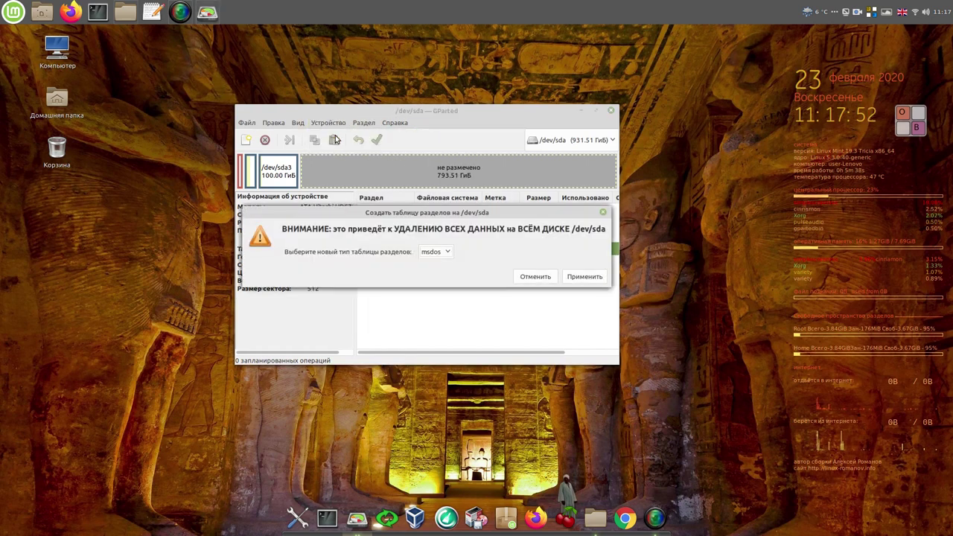
left_click(445, 252)
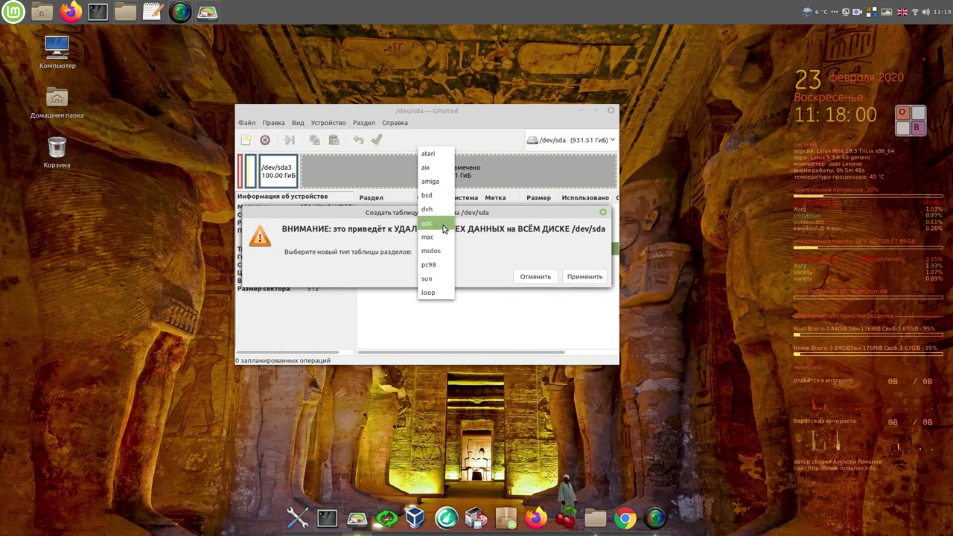
left_click(437, 252)
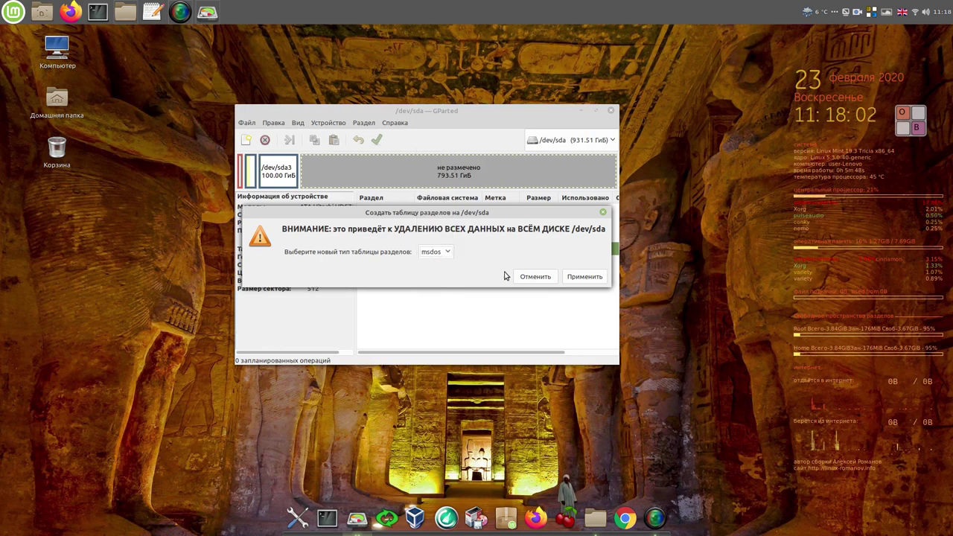
left_click(584, 277)
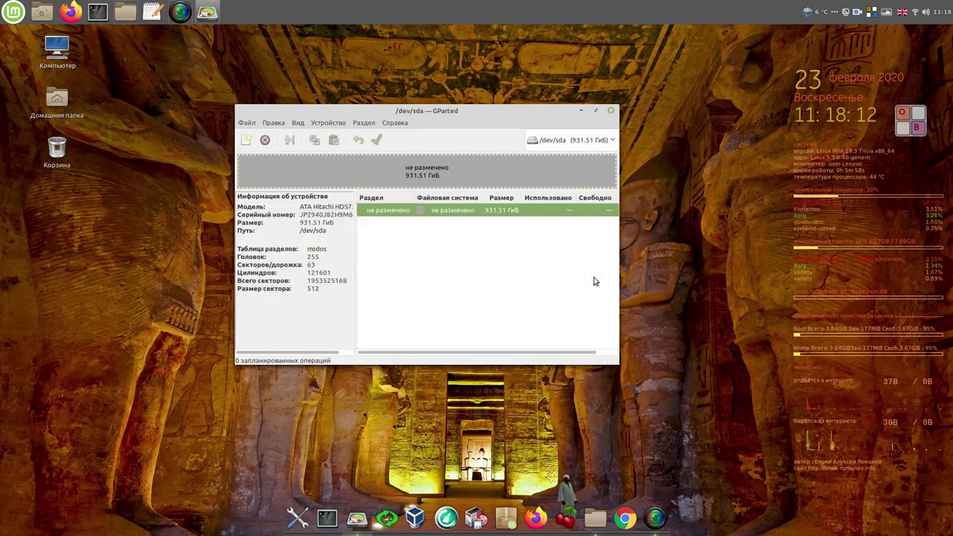
left_click_drag(489, 112, 387, 63)
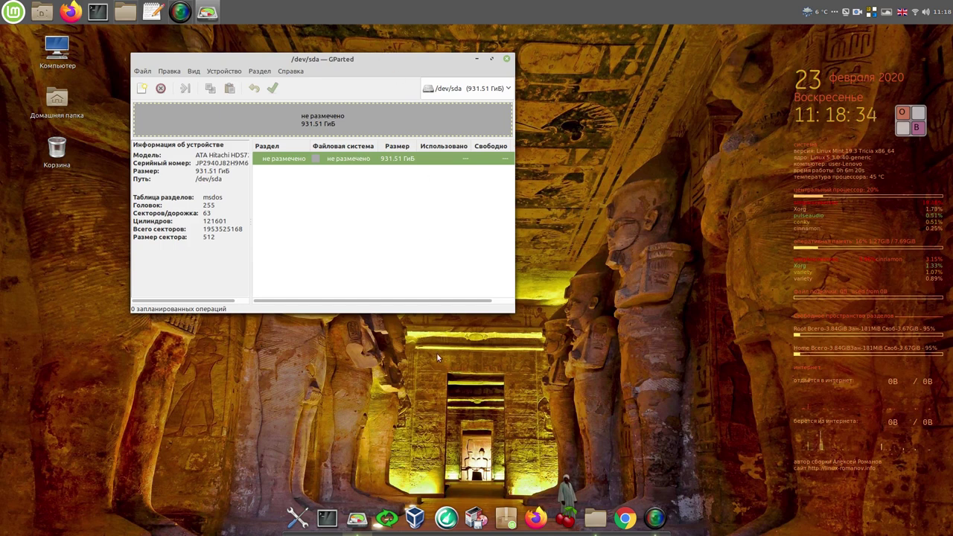
- Launch Systemback, view the new-user form of System install, and return to the function menu
left_click(388, 519)
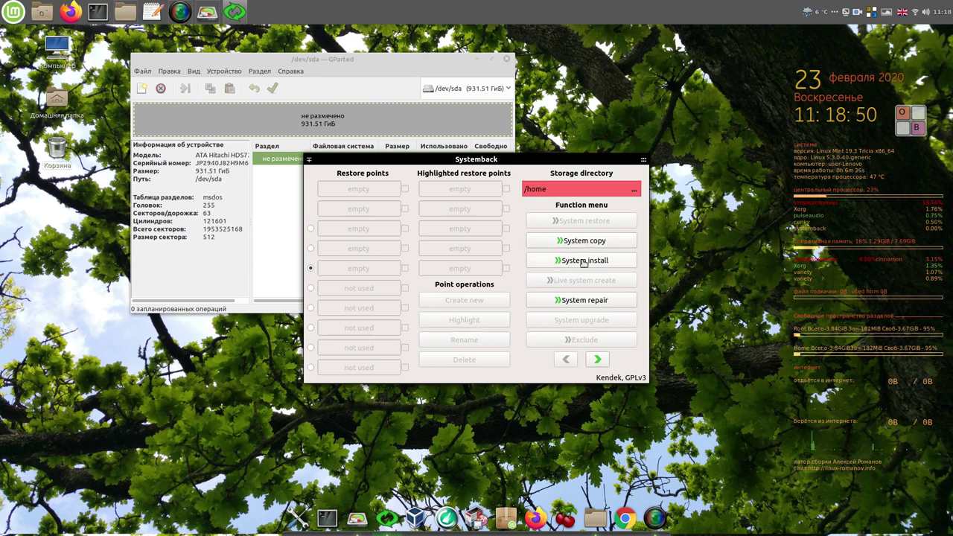
left_click(583, 260)
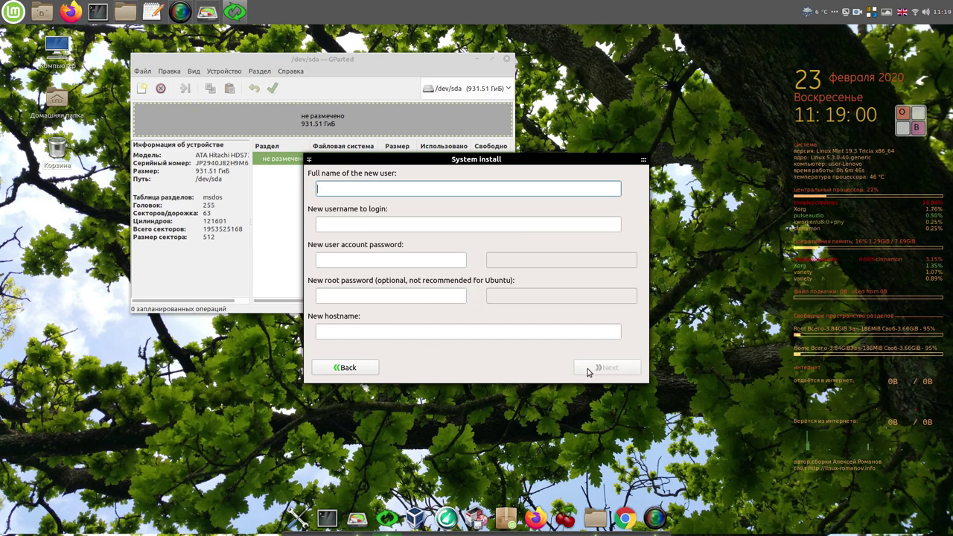
left_click(352, 368)
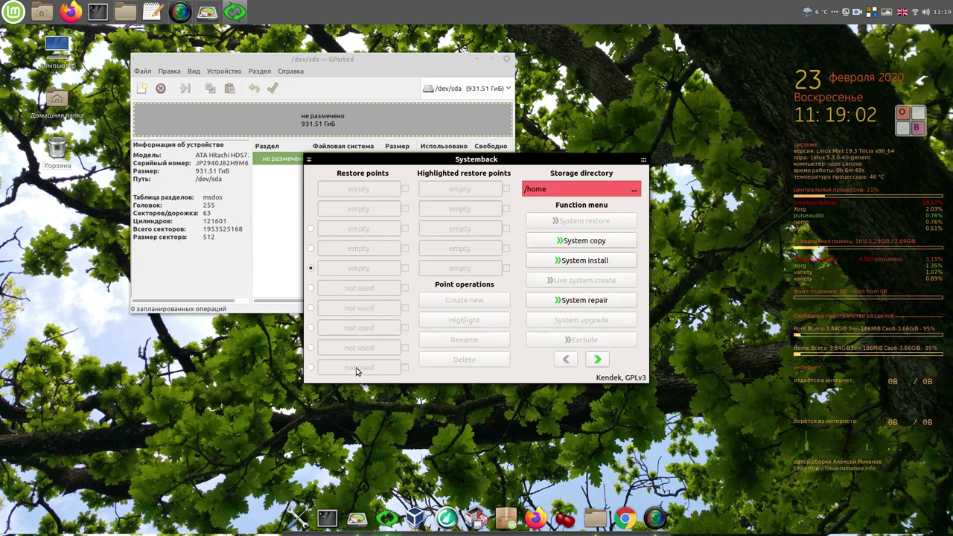
- Examine the System copy partition settings for /dev/sda and its unallocated space, then close Systemback
left_click(608, 243)
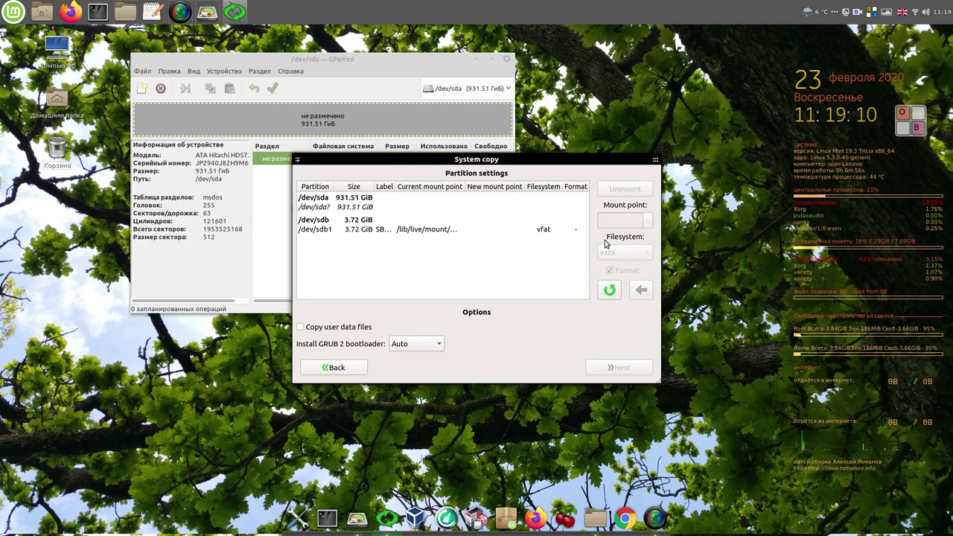
left_click(370, 204)
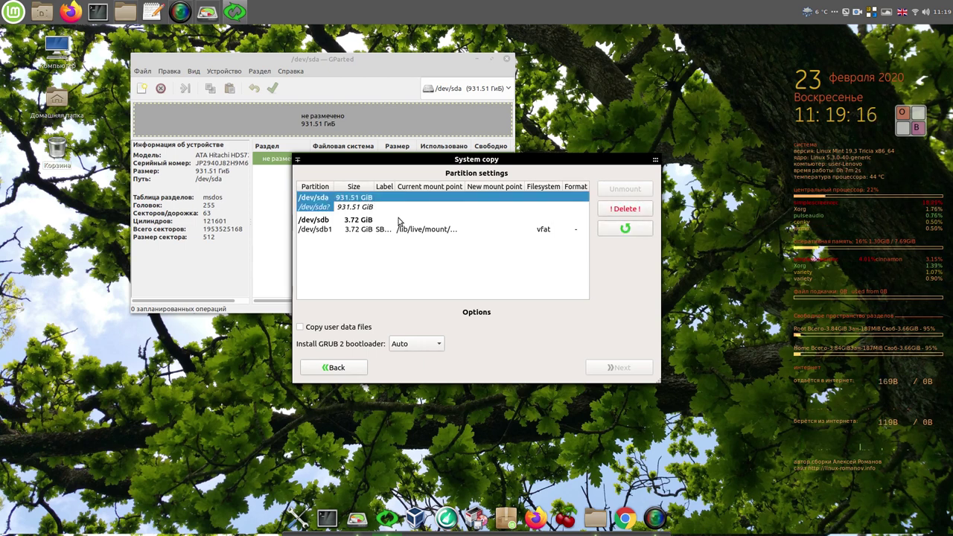
left_click(376, 209)
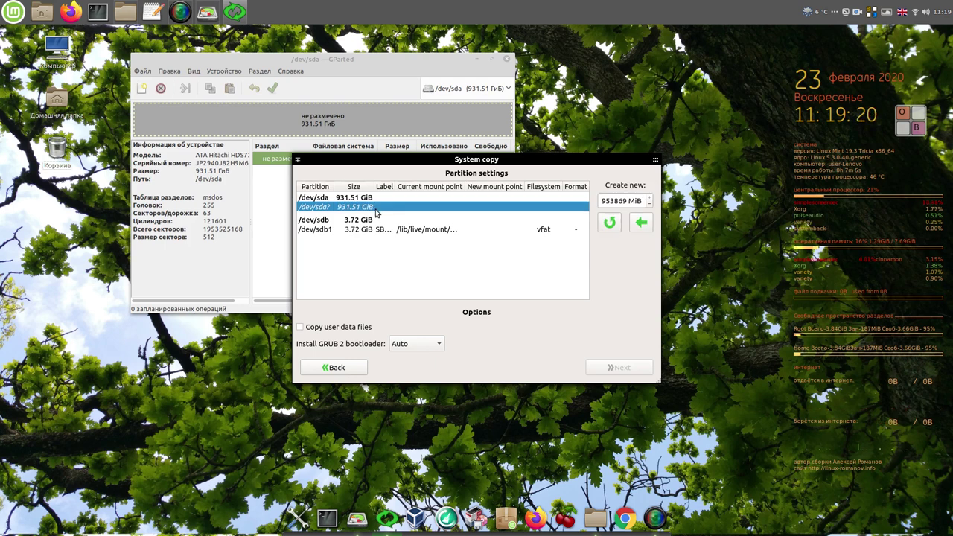
mouse_move(652, 164)
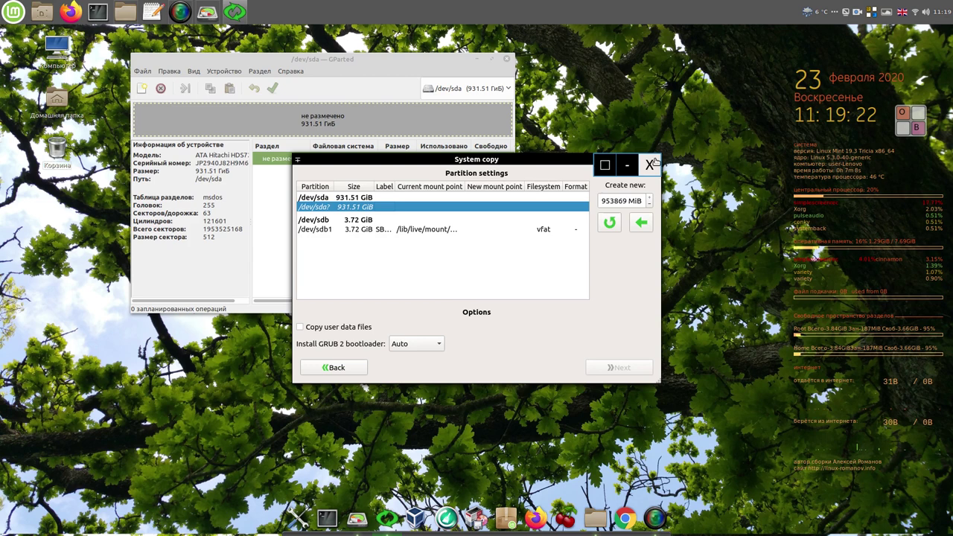
left_click(651, 165)
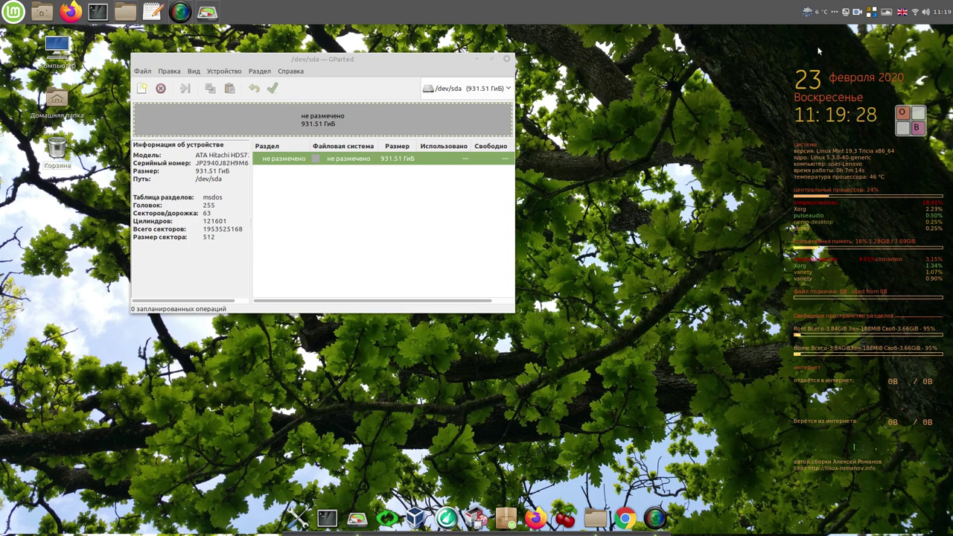
left_click(857, 12)
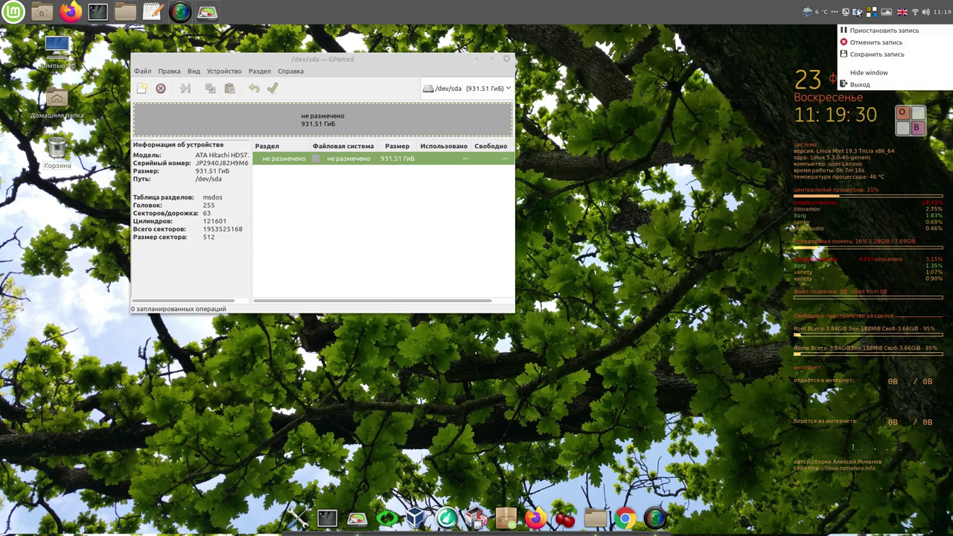
left_click(862, 31)
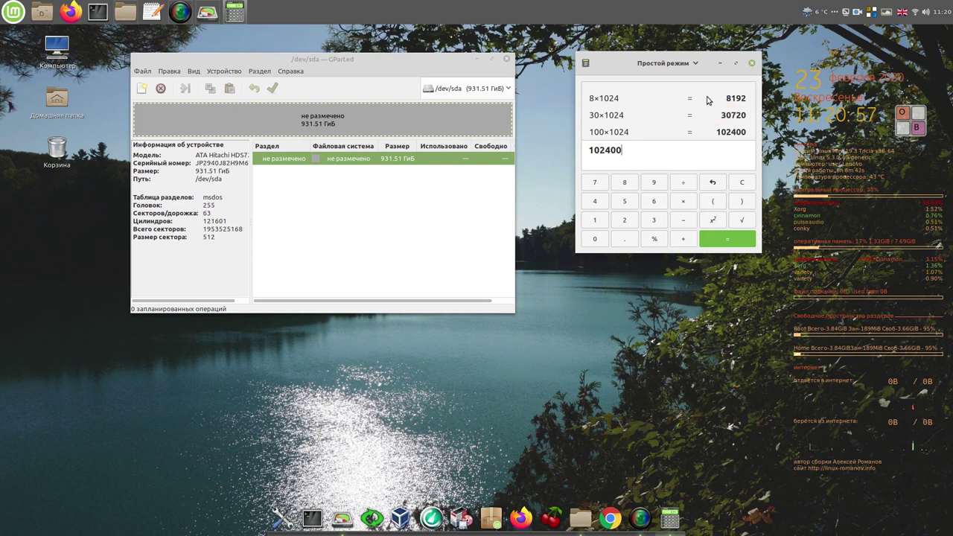
- Recall the result of 8×1024 in the calculator and copy the value 8192
left_click(730, 99)
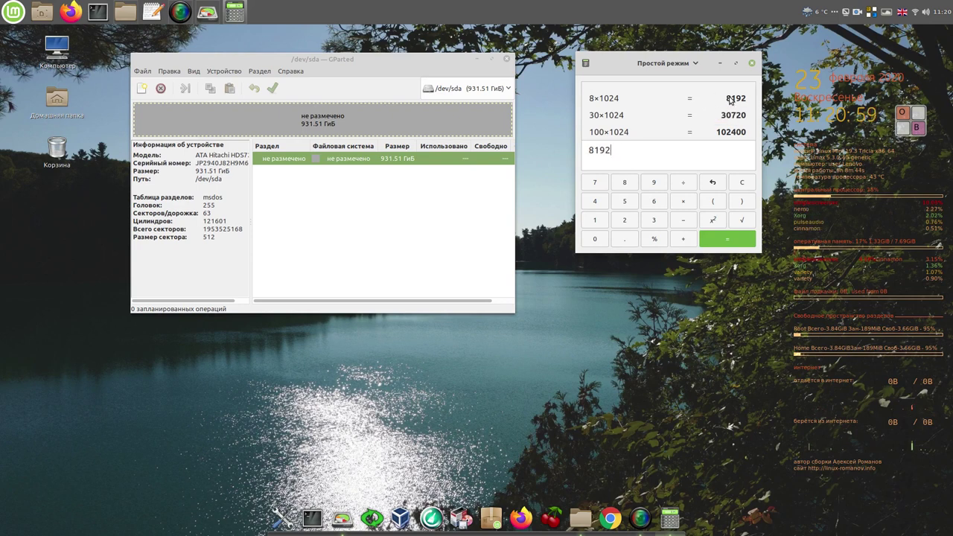
left_click_drag(626, 153, 585, 146)
right_click(605, 150)
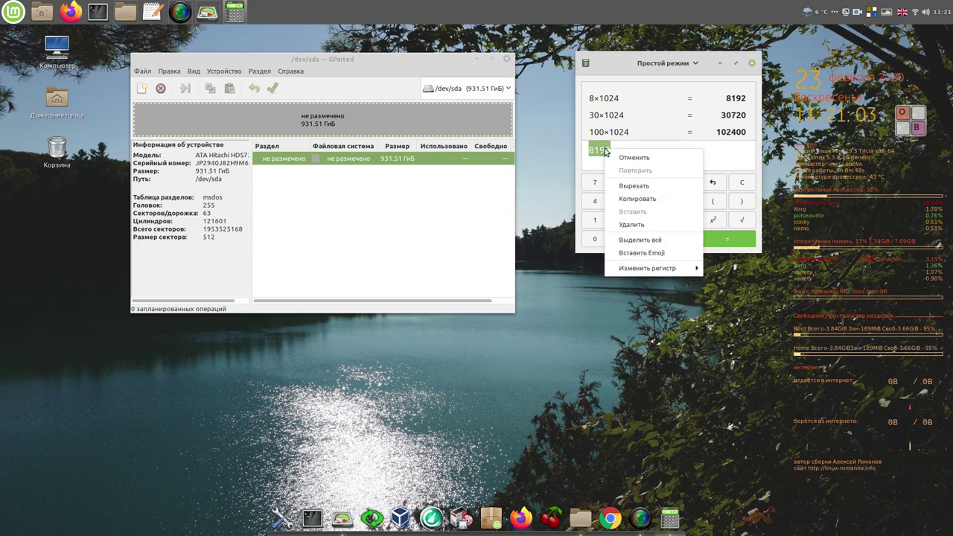
left_click(639, 199)
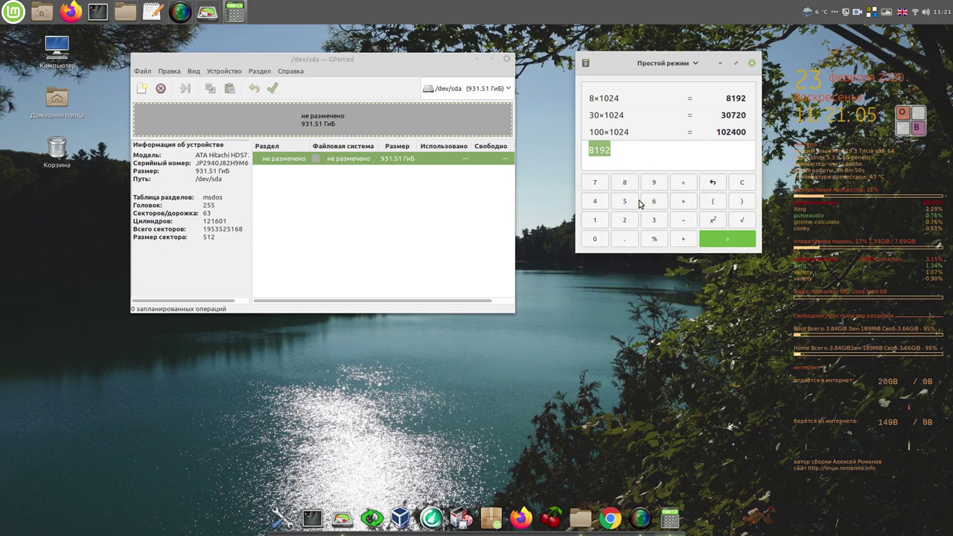
- Add an 8192 MiB primary linux-swap partition in the unallocated space of /dev/sda
right_click(337, 160)
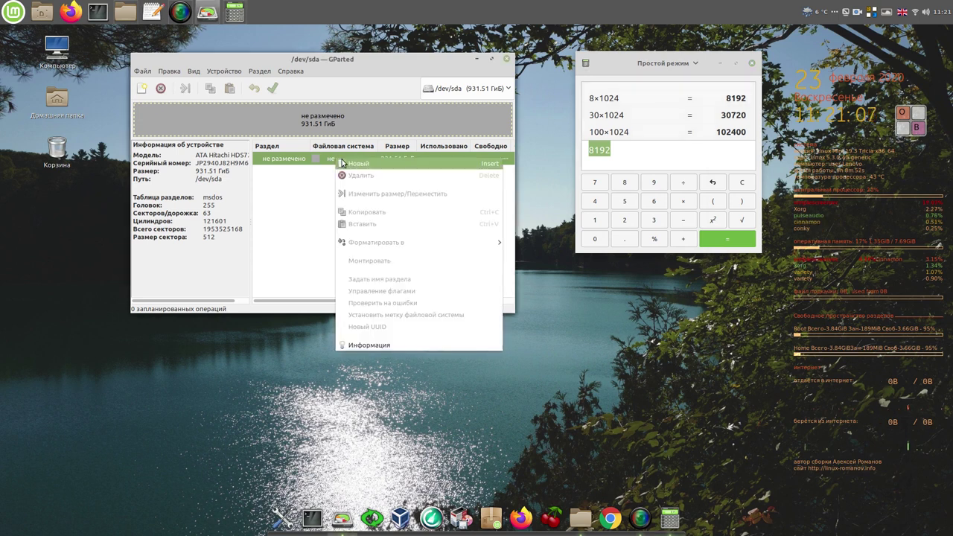
left_click(357, 169)
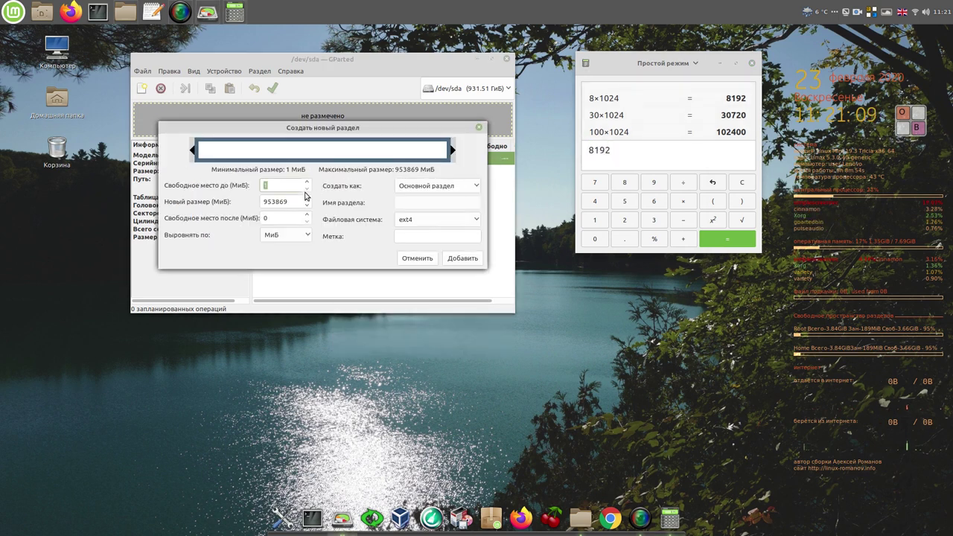
left_click_drag(288, 203, 245, 199)
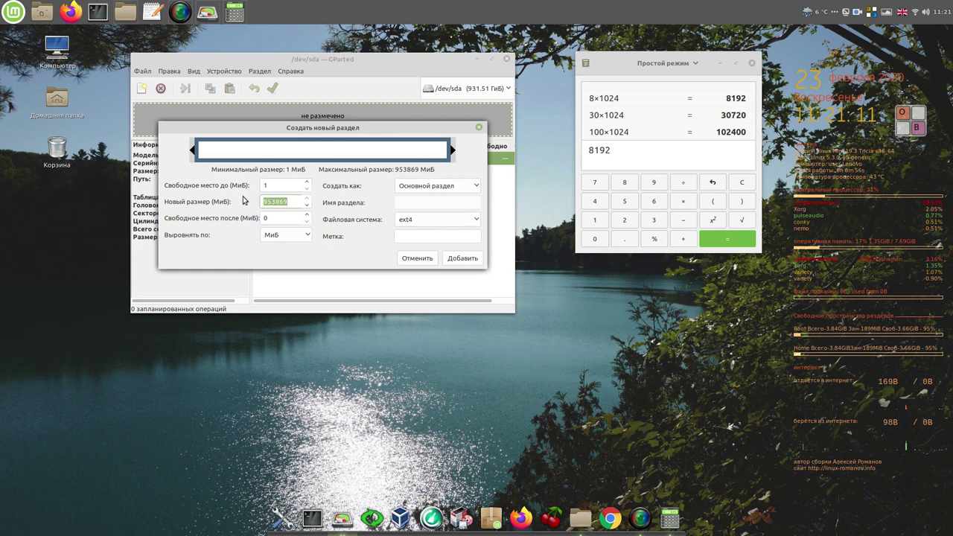
right_click(274, 201)
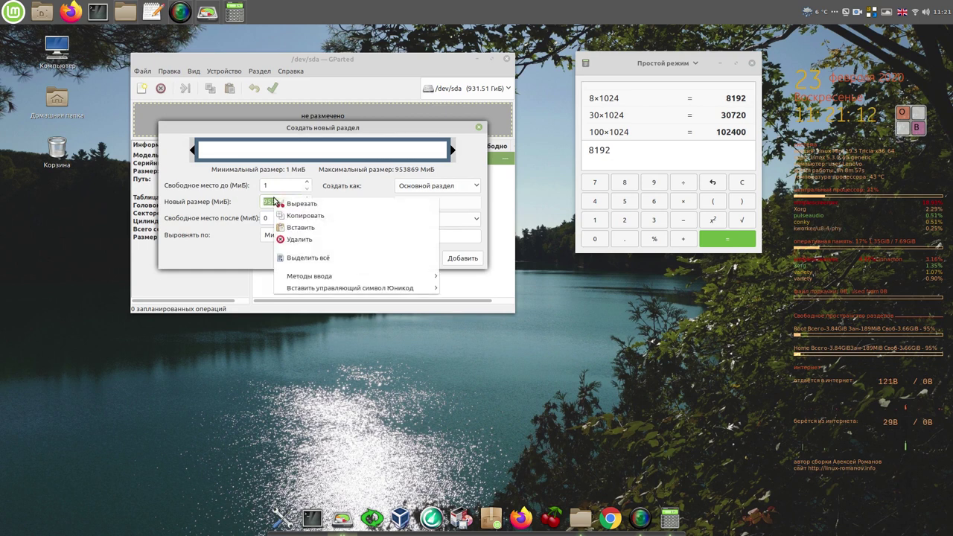
left_click(298, 227)
left_click(283, 220)
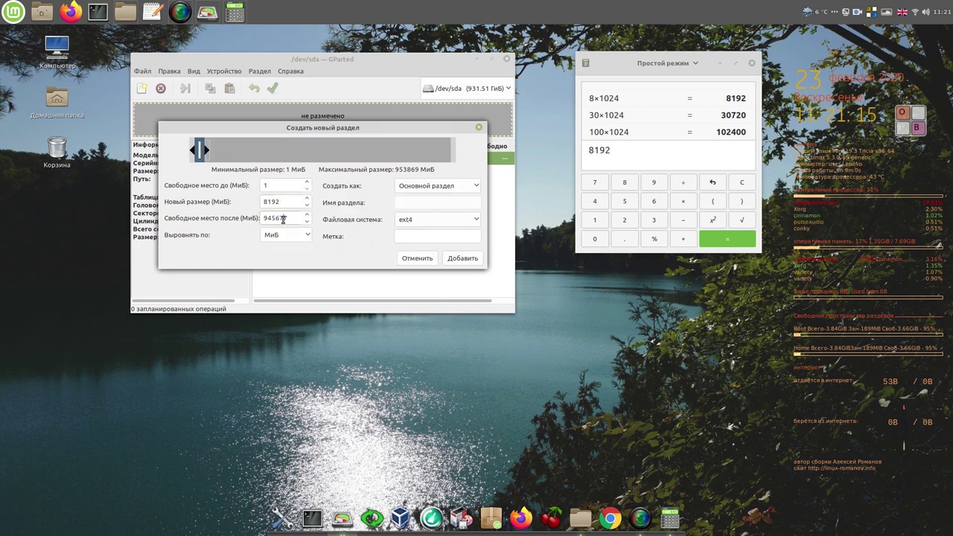
left_click(475, 221)
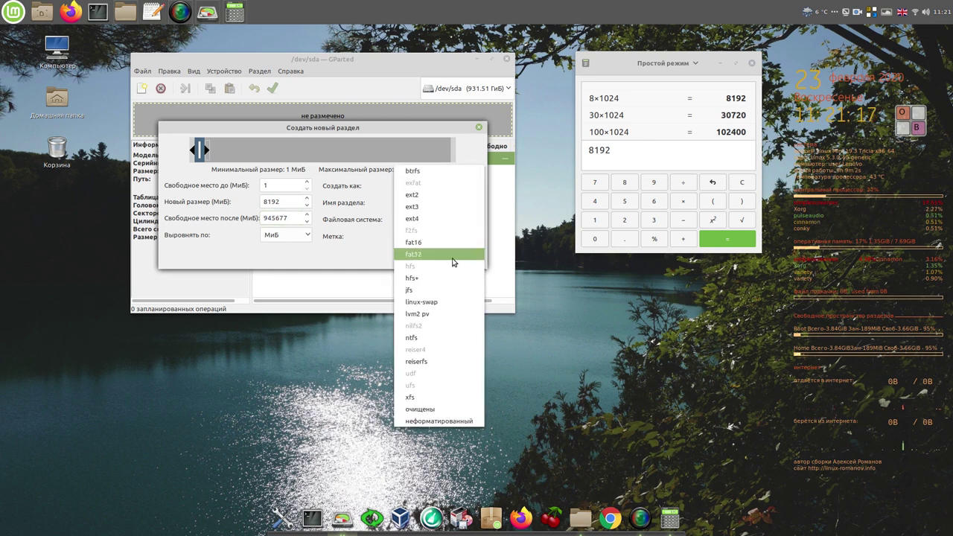
left_click(455, 301)
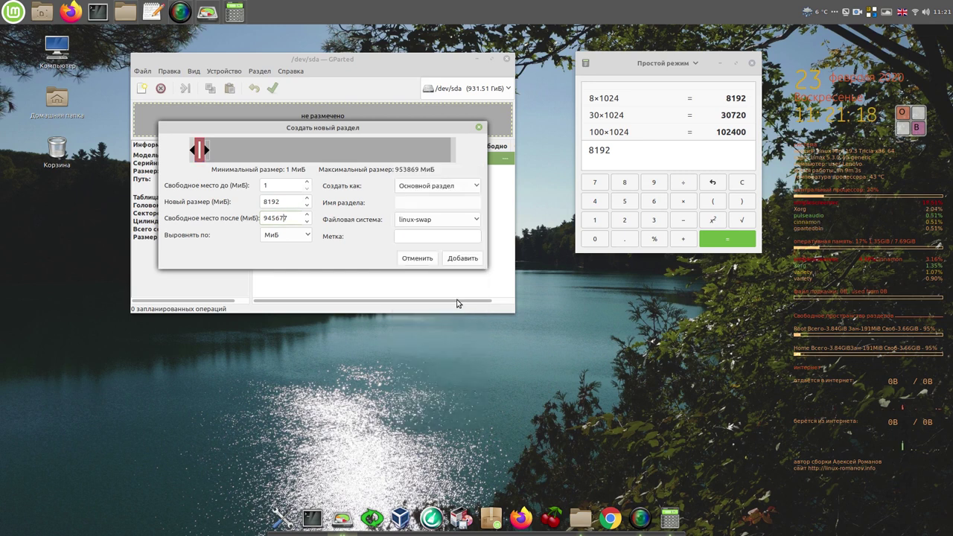
left_click(462, 258)
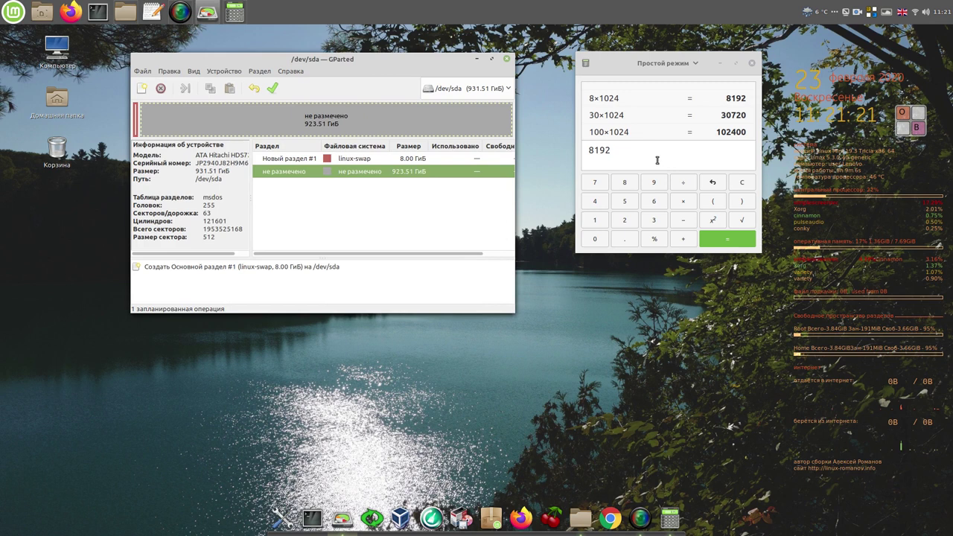
- Recalculate 30×1024 in the calculator and copy the result 30720
left_click(622, 118)
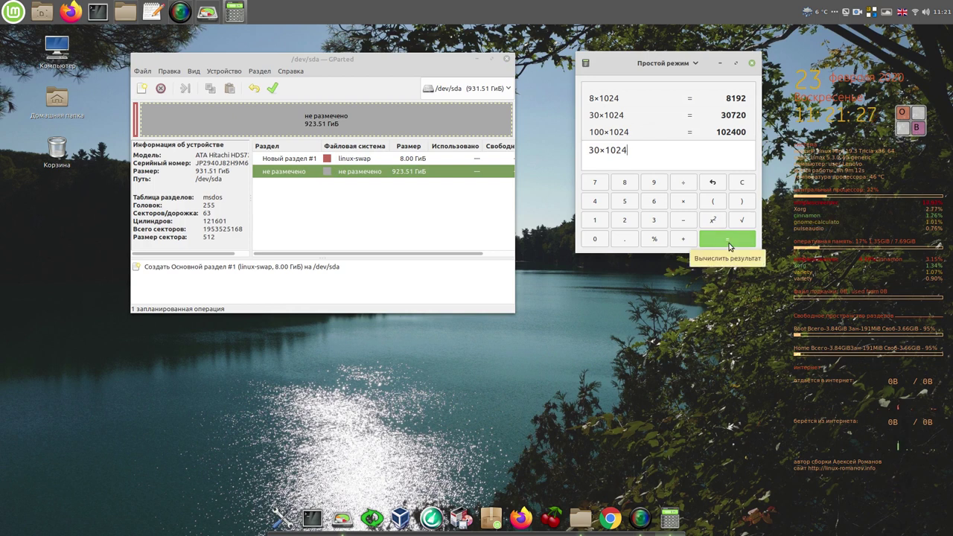
left_click(729, 247)
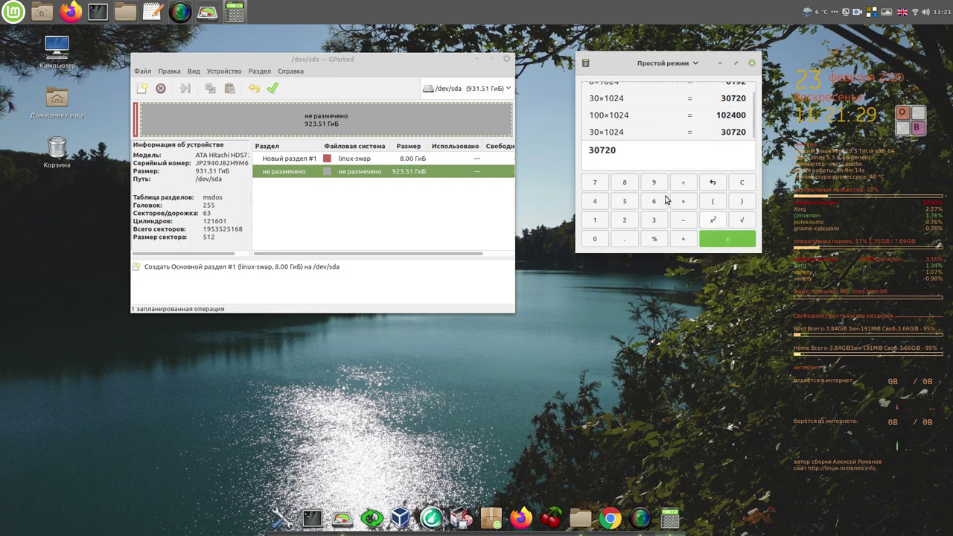
left_click_drag(695, 149, 562, 148)
right_click(599, 151)
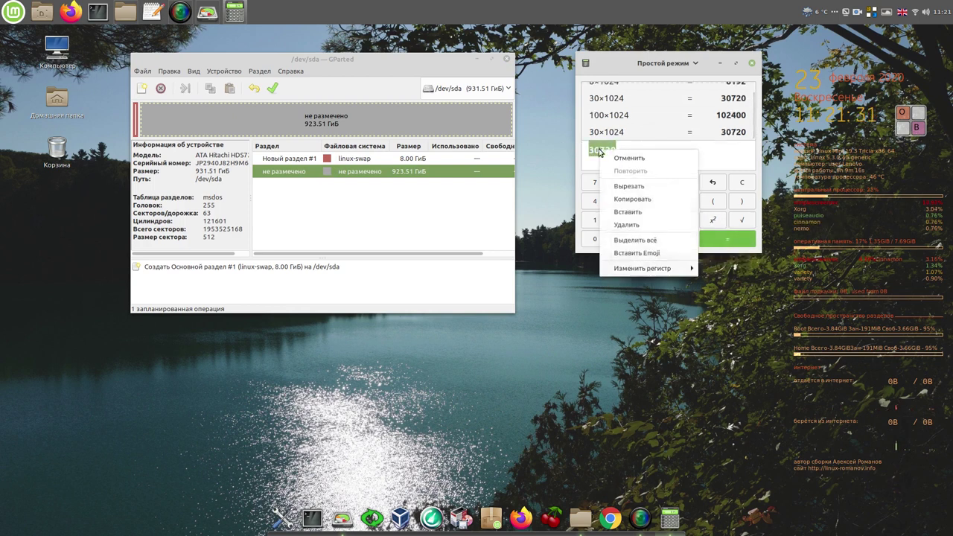
left_click(645, 200)
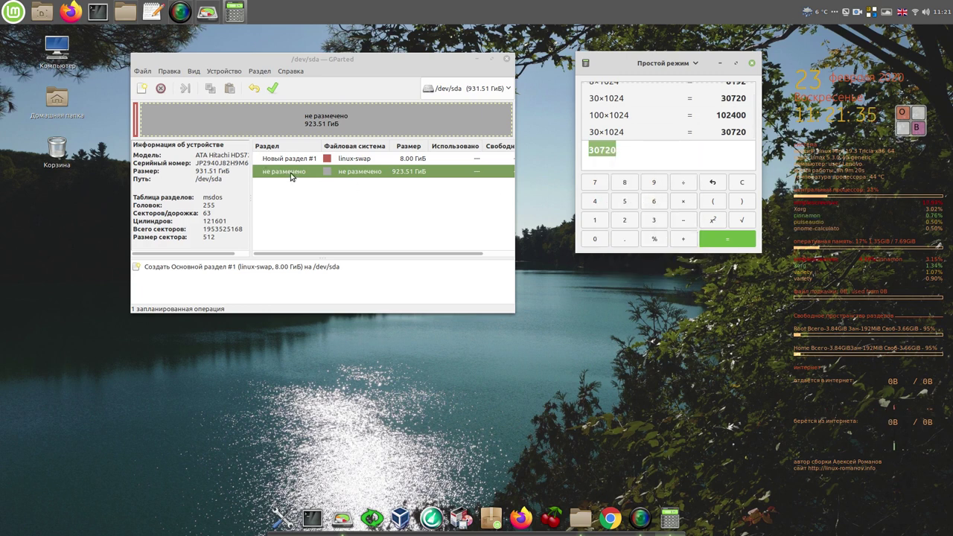
- Add a 30720 MiB primary ext4 partition in the remaining unallocated space
right_click(290, 176)
left_click(294, 181)
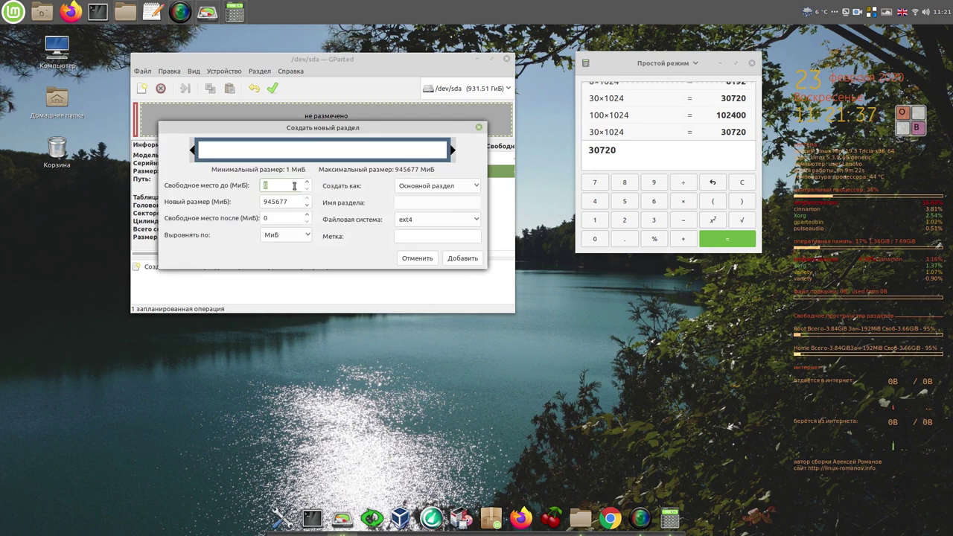
double_click(291, 199)
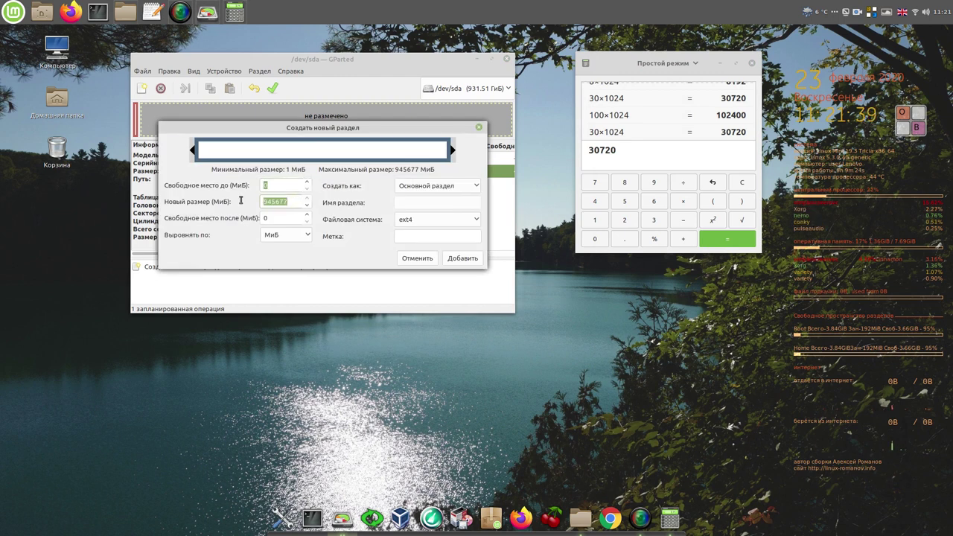
right_click(280, 199)
left_click(305, 227)
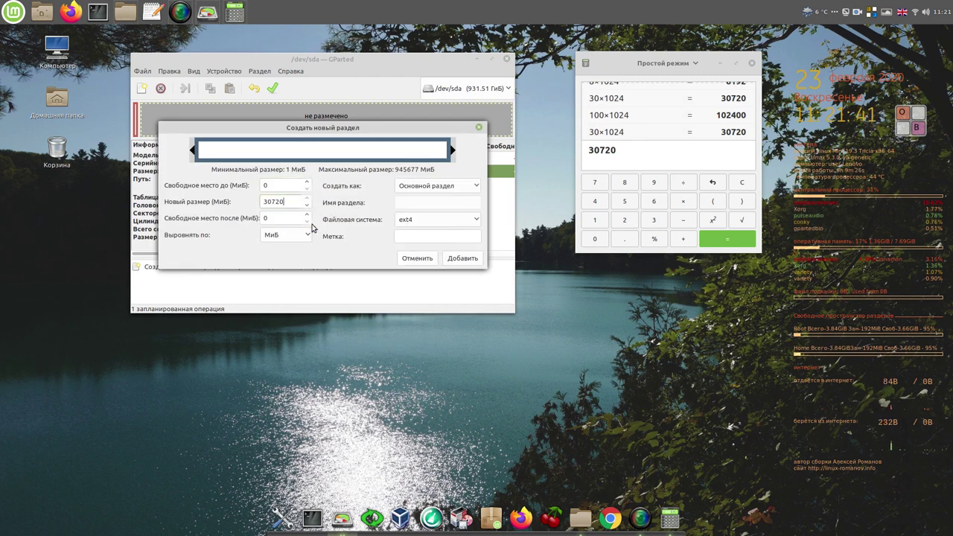
left_click(297, 217)
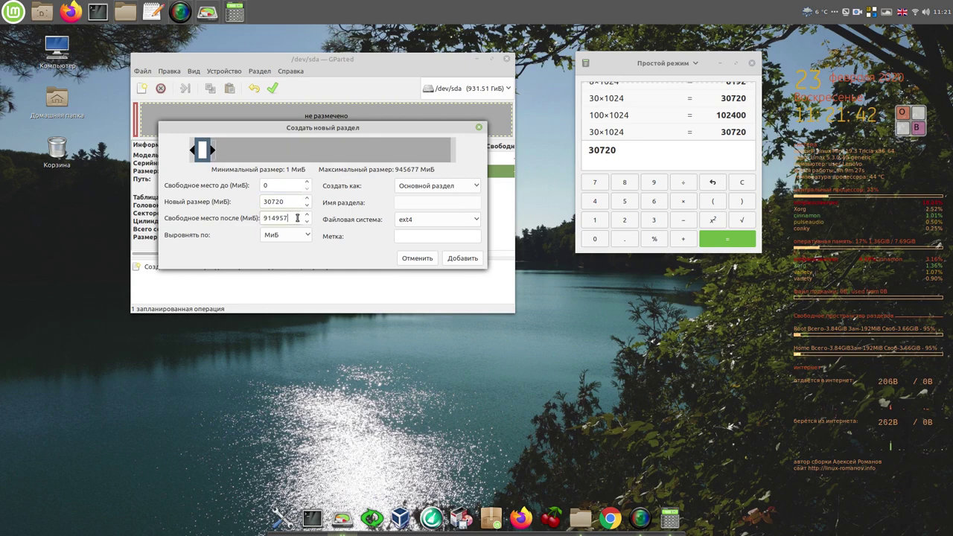
left_click(465, 262)
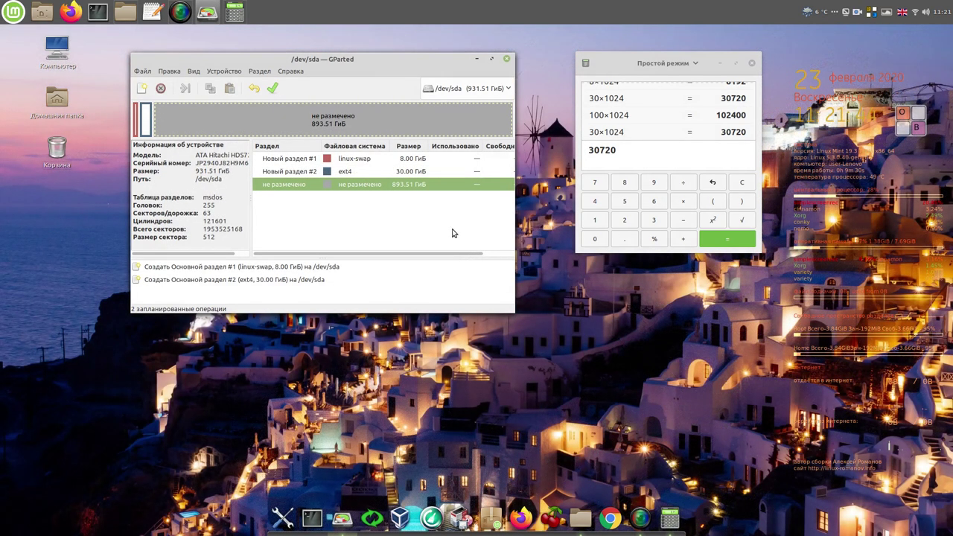
- Clear the calculator entry, recalculate 100×1024 and copy the result 102400
left_click(595, 134)
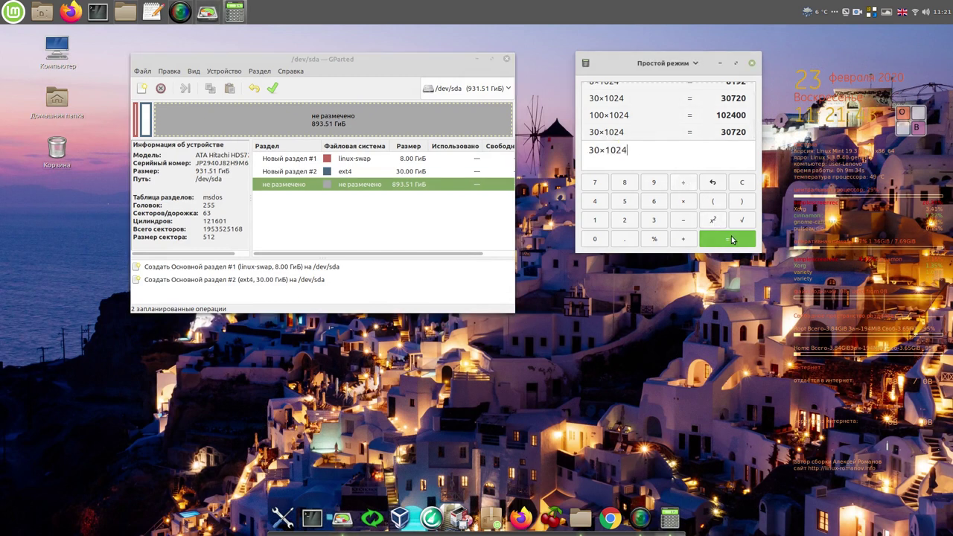
left_click(739, 183)
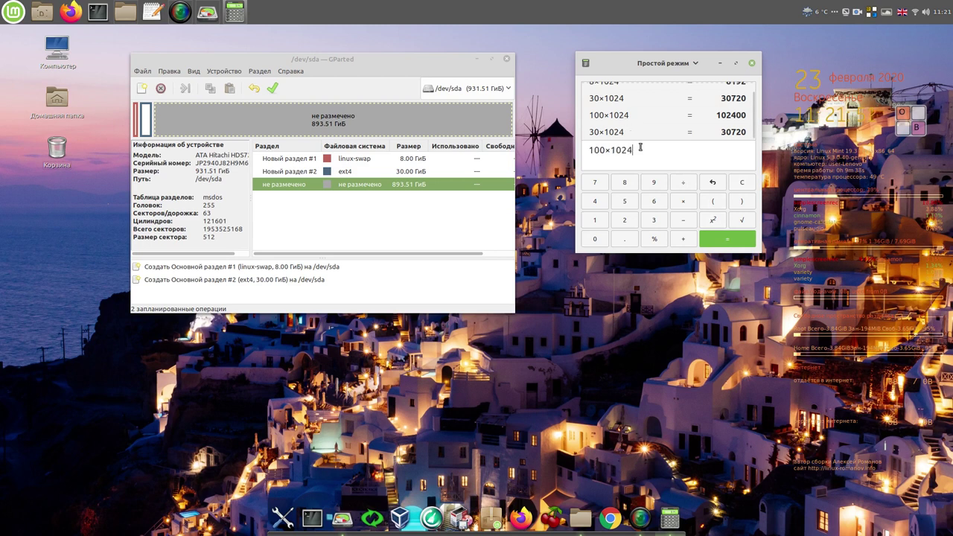
left_click(727, 241)
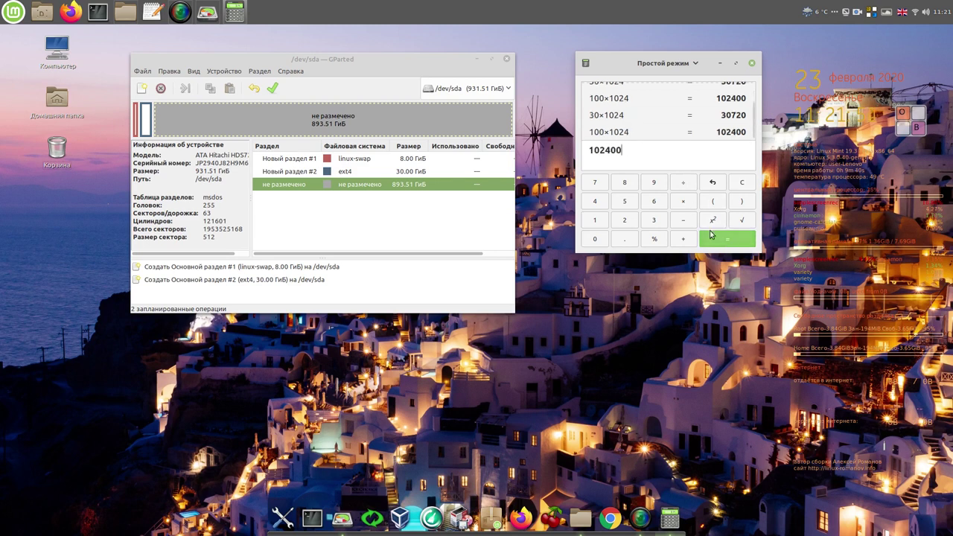
double_click(617, 152)
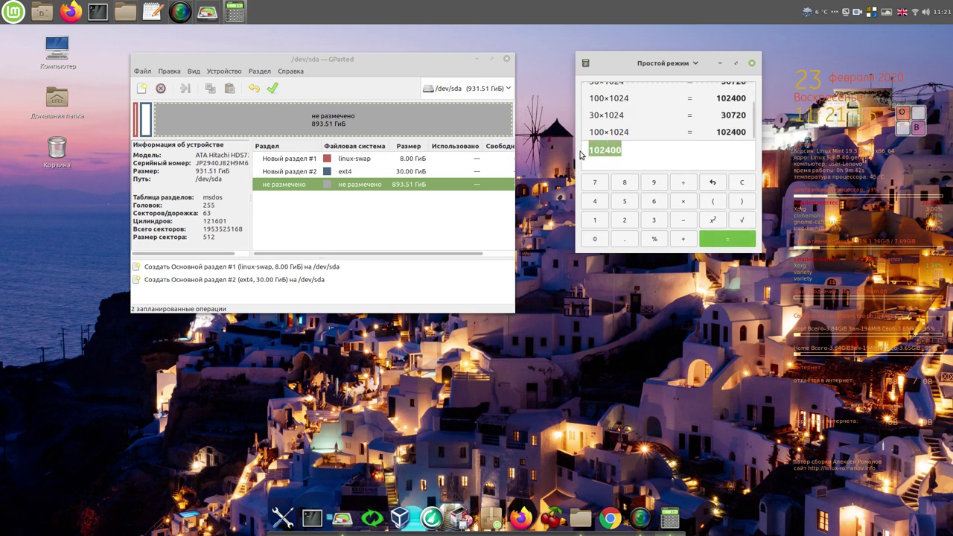
right_click(617, 152)
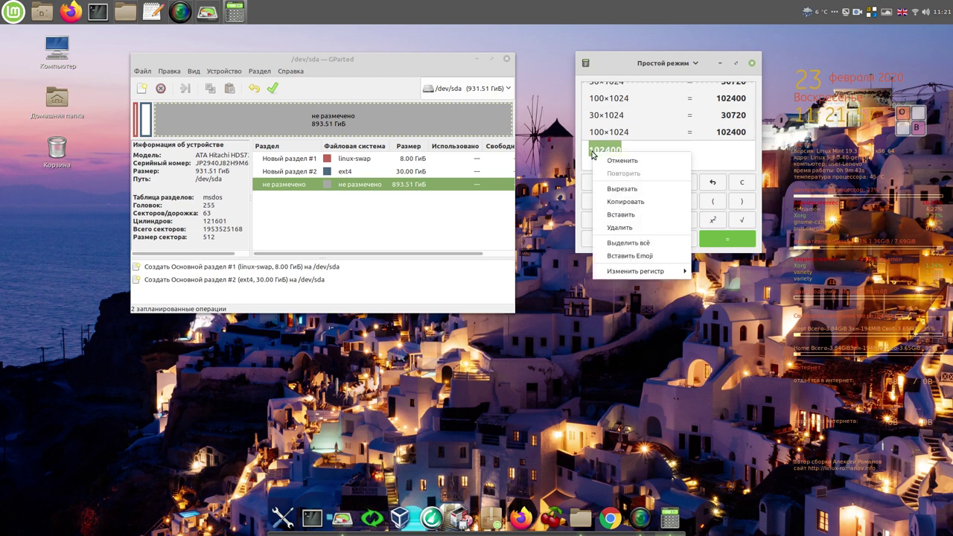
left_click(644, 202)
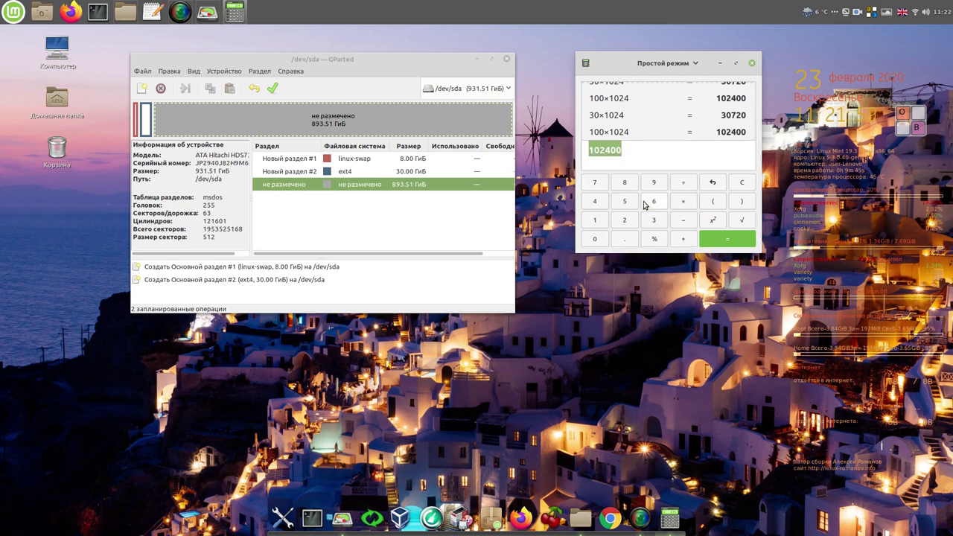
- Add a 102400 MiB primary ext4 partition after the 30 GiB one
right_click(288, 185)
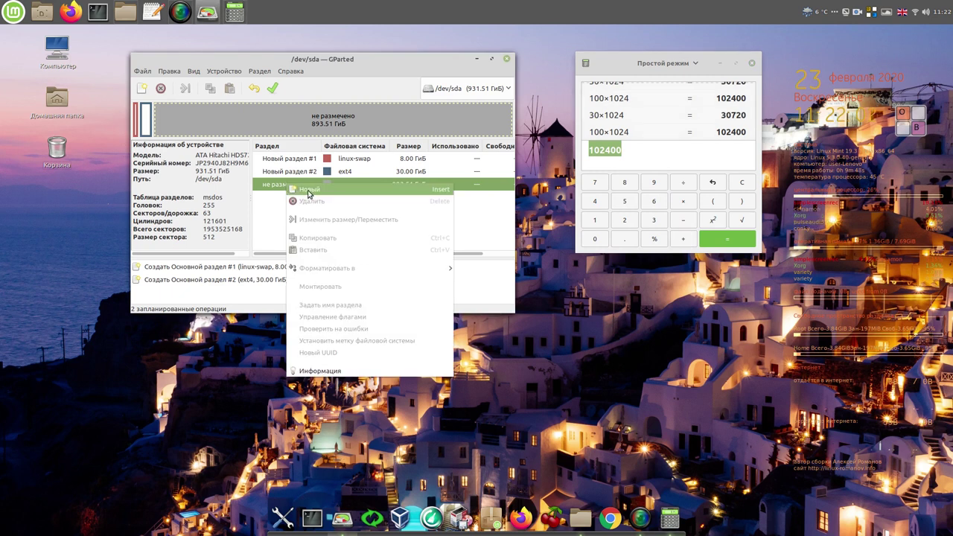
left_click(309, 192)
left_click_drag(290, 201, 262, 202)
right_click(273, 207)
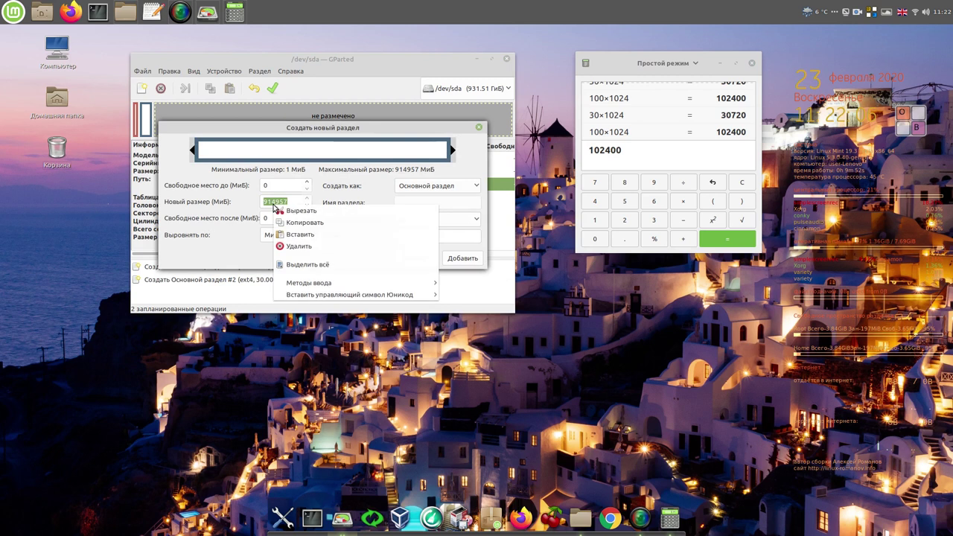
left_click(300, 234)
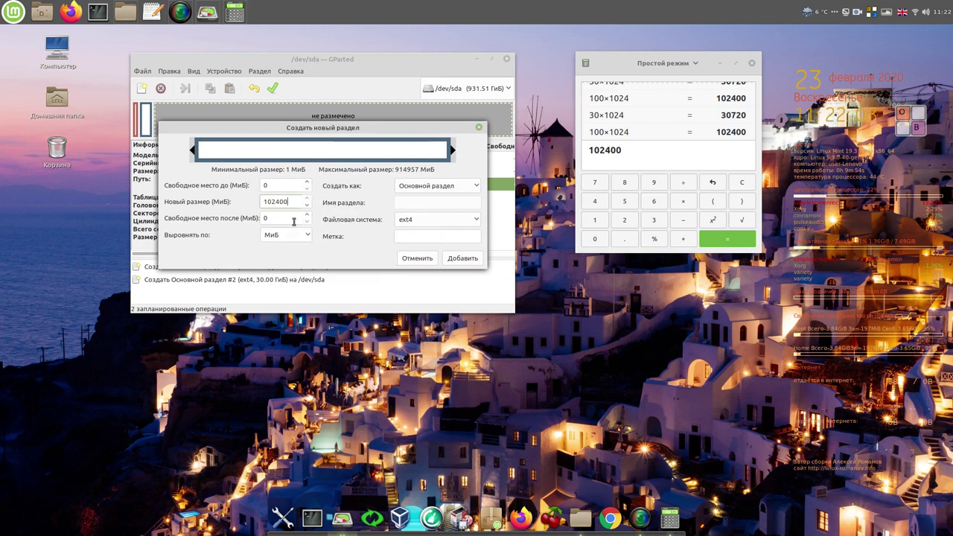
left_click(464, 260)
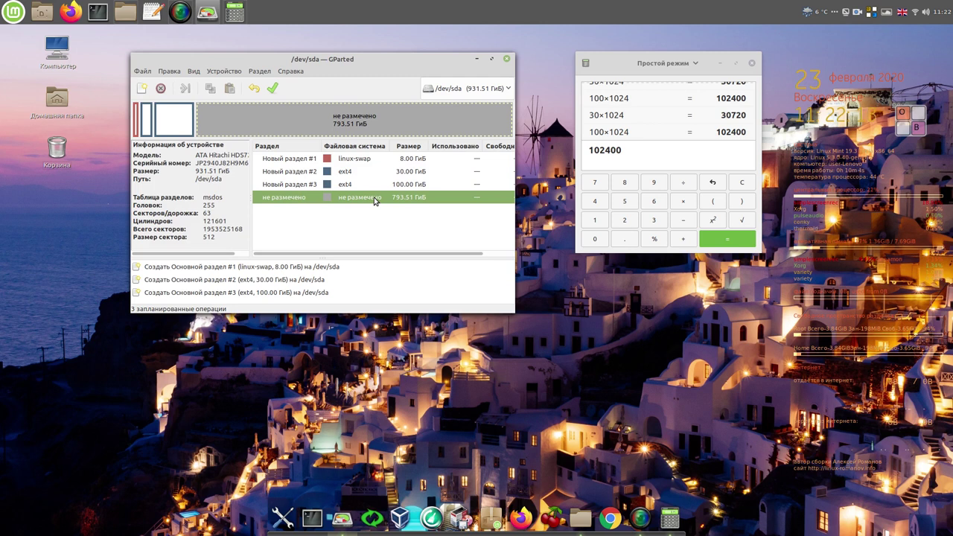
- Add an extended partition that takes up all the remaining unallocated space on /dev/sda
right_click(374, 198)
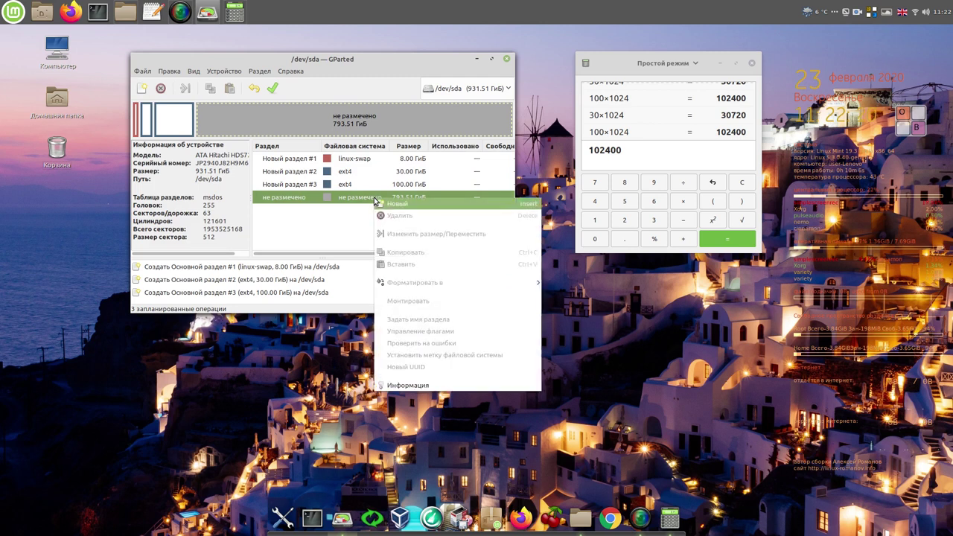
left_click(395, 205)
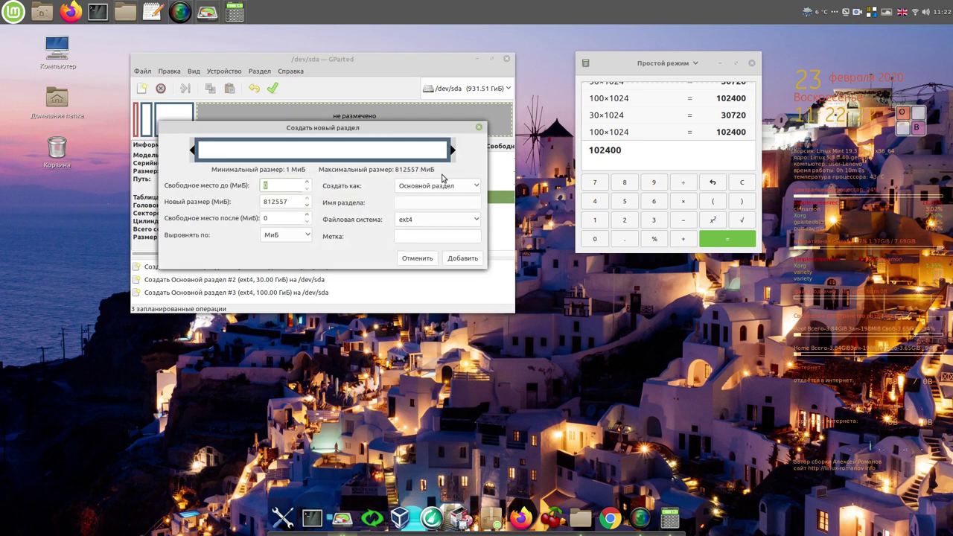
left_click(477, 186)
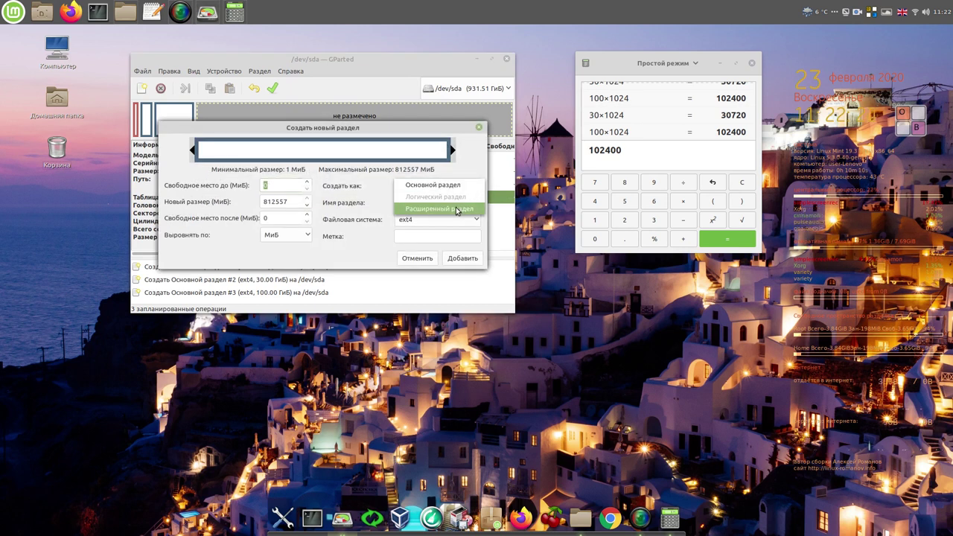
left_click(457, 209)
left_click(467, 262)
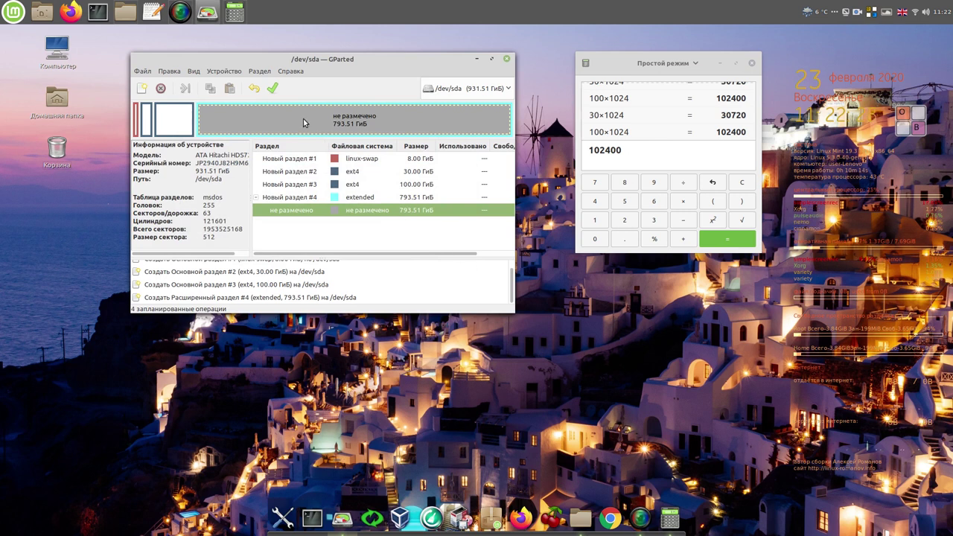
- Apply the pending partition operations to /dev/sda, closing the calculator and the finished operations report
left_click(273, 89)
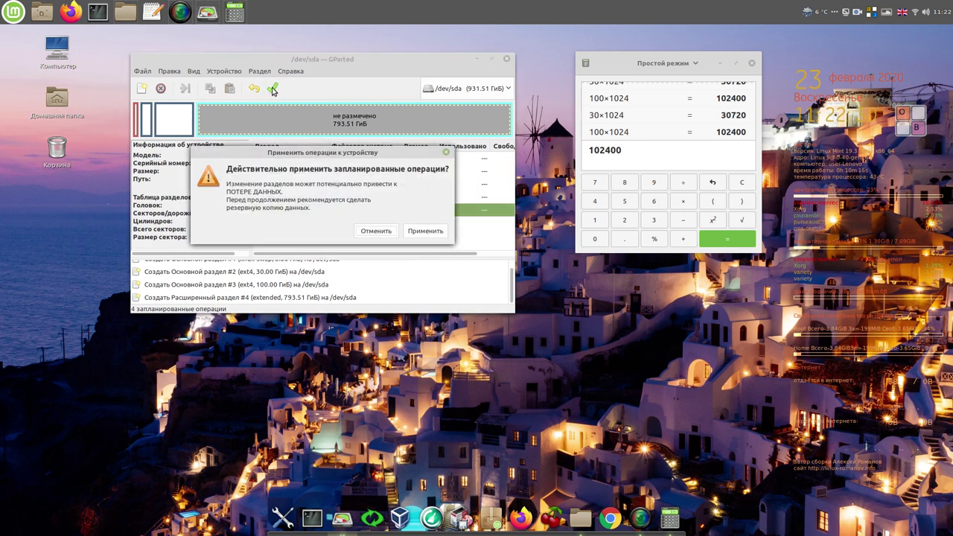
left_click(438, 233)
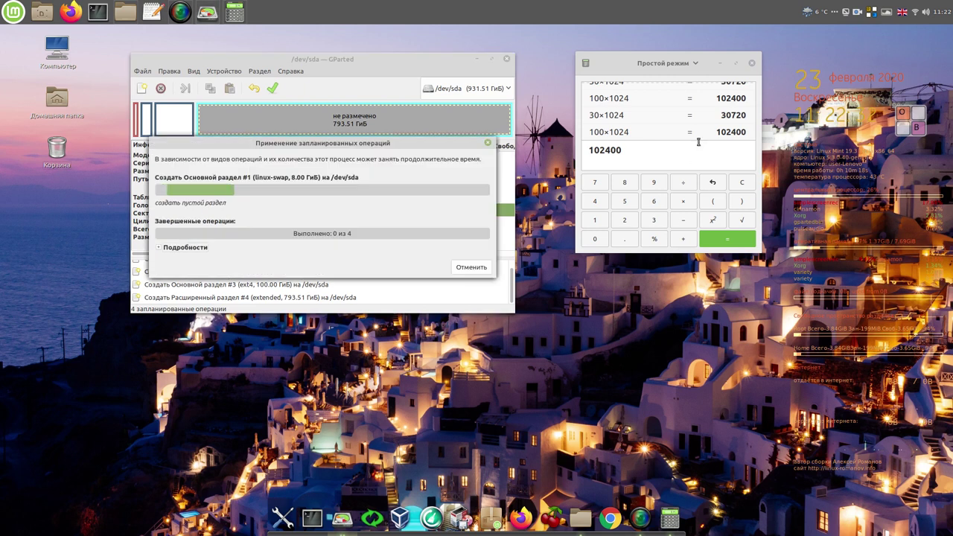
left_click(751, 63)
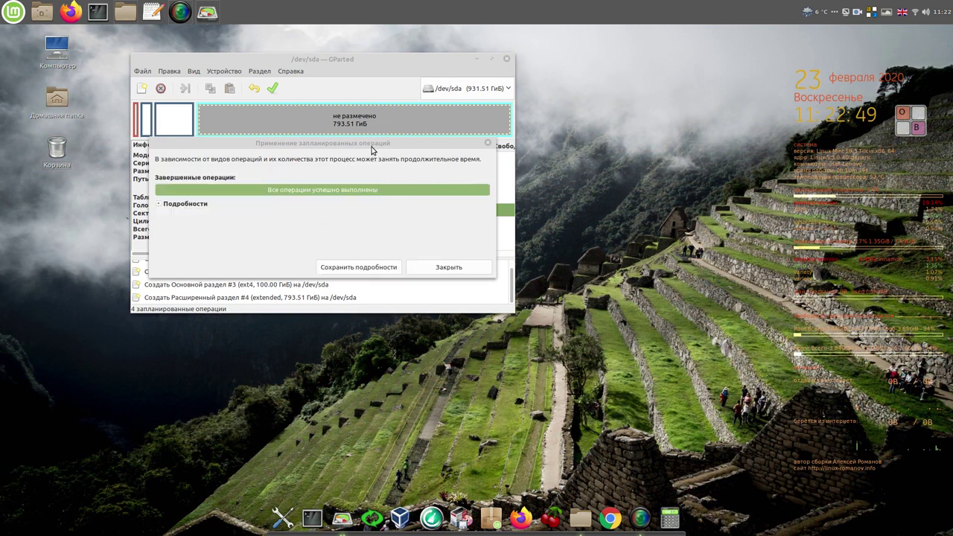
left_click(449, 268)
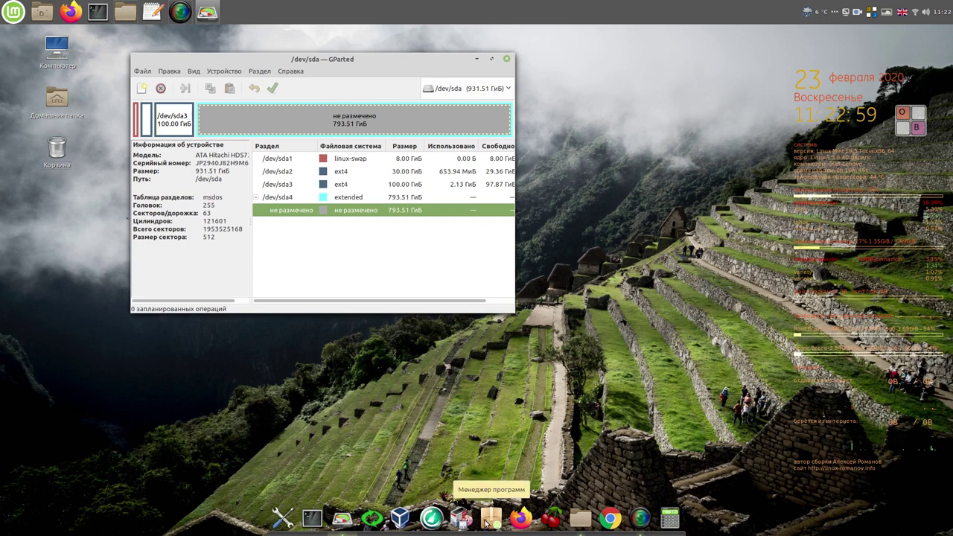
- Launch Systemback, move its window clear of GParted and open the System copy settings
left_click(374, 521)
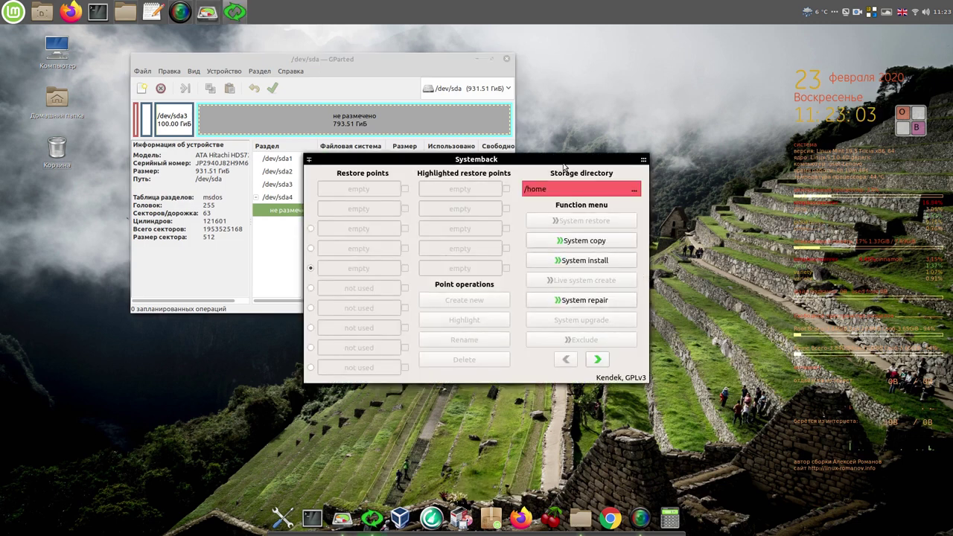
left_click_drag(555, 162, 778, 63)
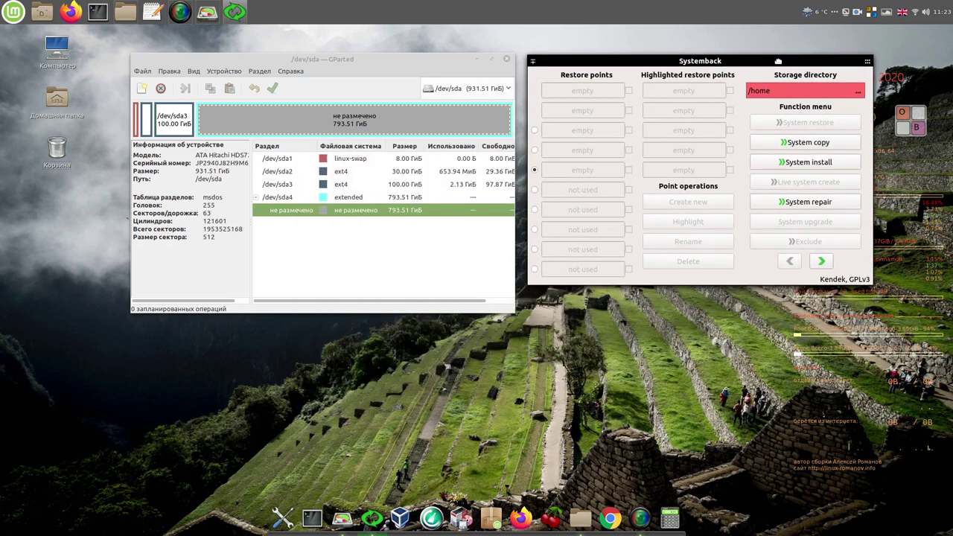
left_click(811, 144)
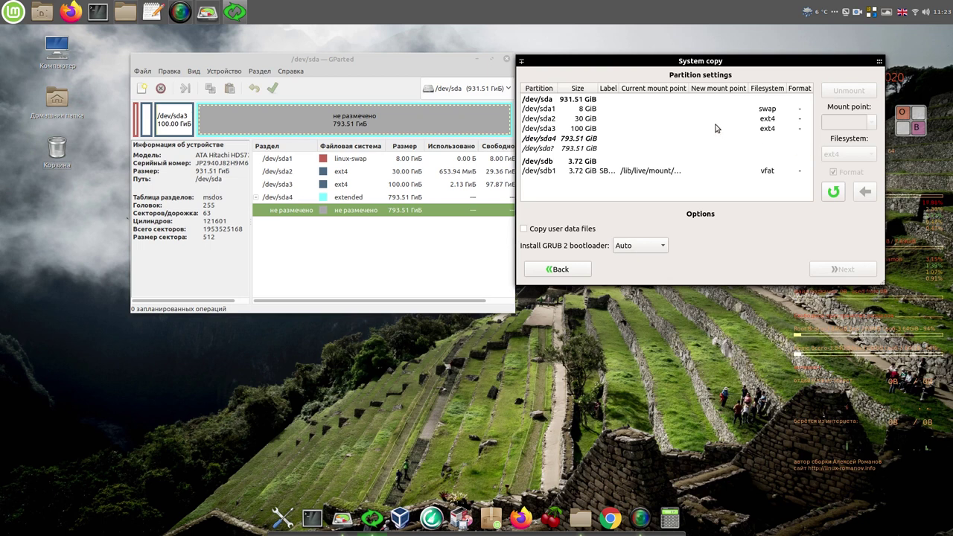
- Assign the SWAP mount point to the 8 GiB partition /dev/sda1 with formatting enabled
left_click(633, 114)
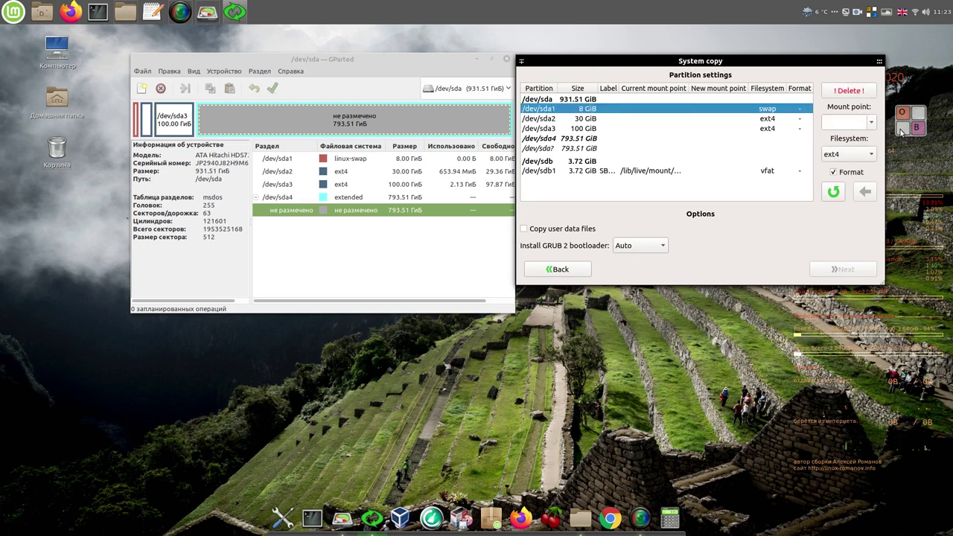
left_click(871, 123)
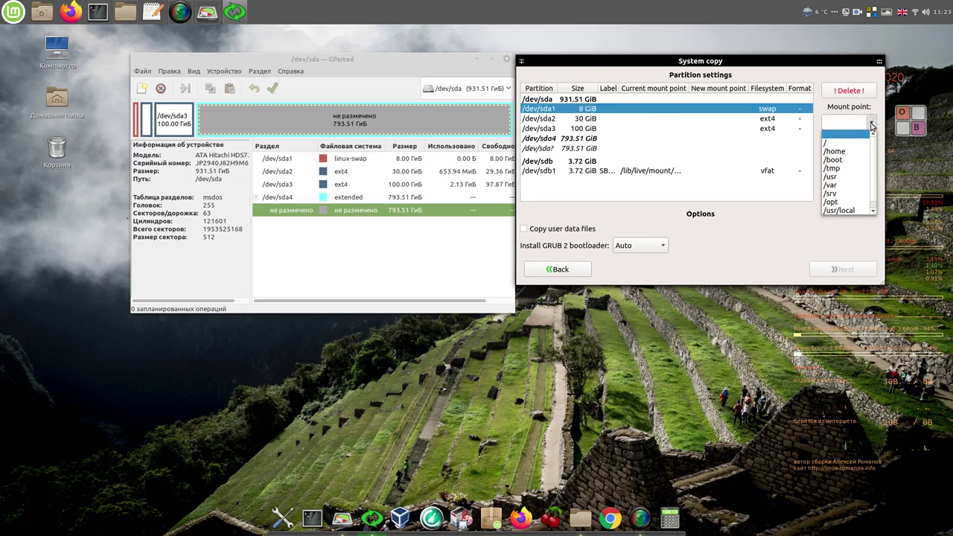
left_click(874, 212)
left_click(845, 211)
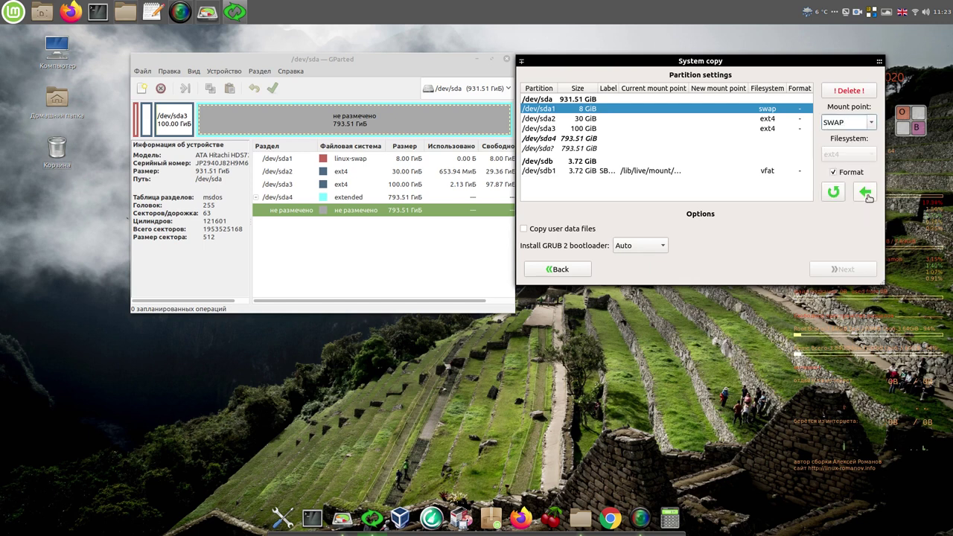
left_click(866, 192)
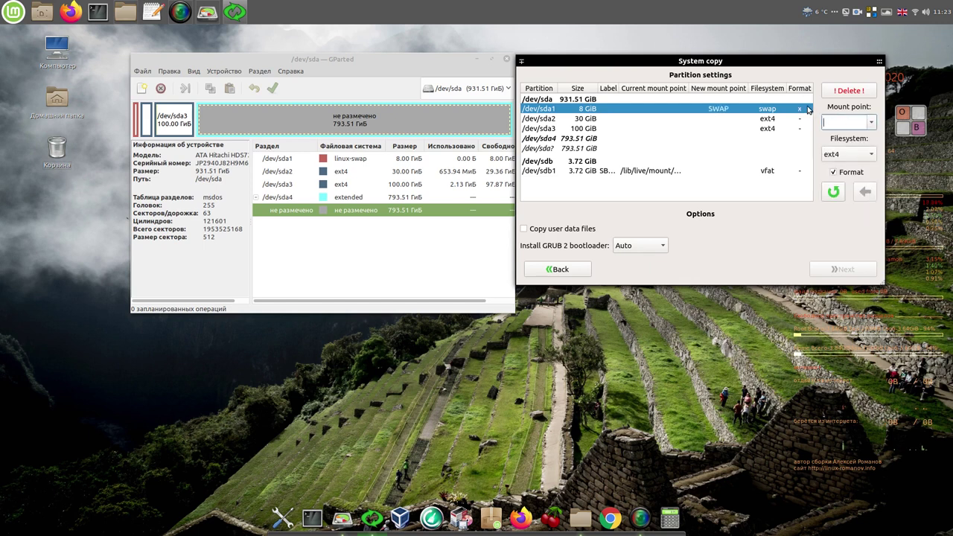
- Assign the root mount point / to the 30 GiB partition /dev/sda2 as ext4 with formatting enabled
left_click(767, 120)
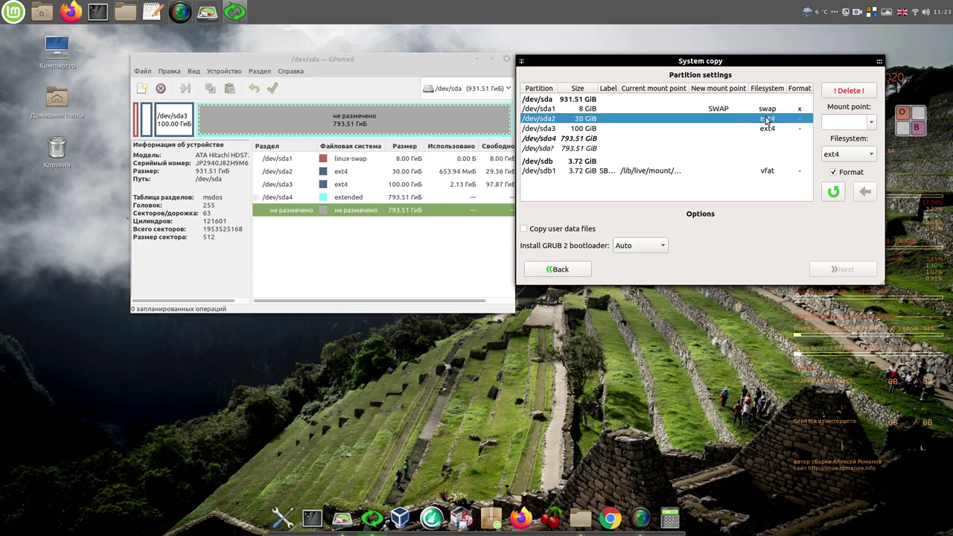
left_click(871, 122)
left_click(855, 144)
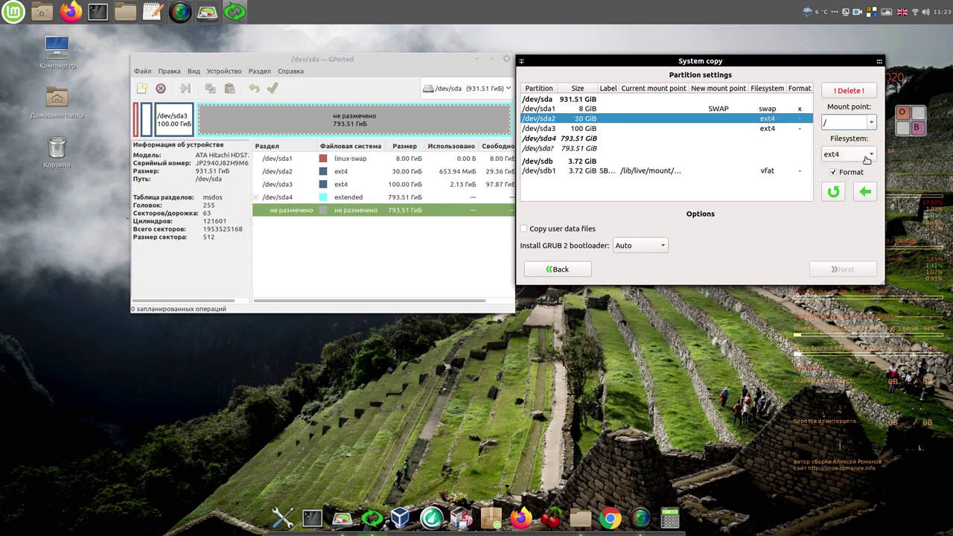
left_click(865, 192)
- Assign the /home mount point to the 100 GiB partition /dev/sda3 as ext4 with formatting enabled
left_click(774, 130)
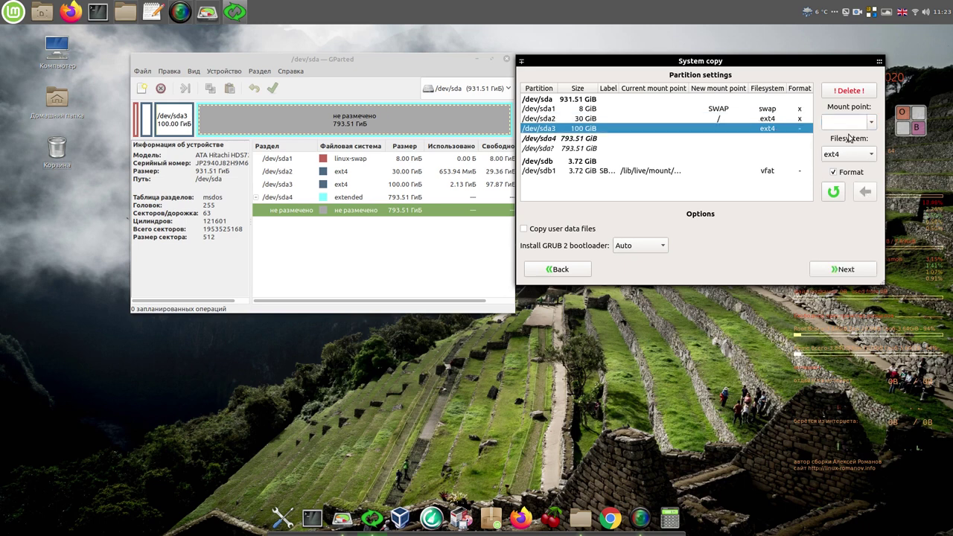
left_click(872, 123)
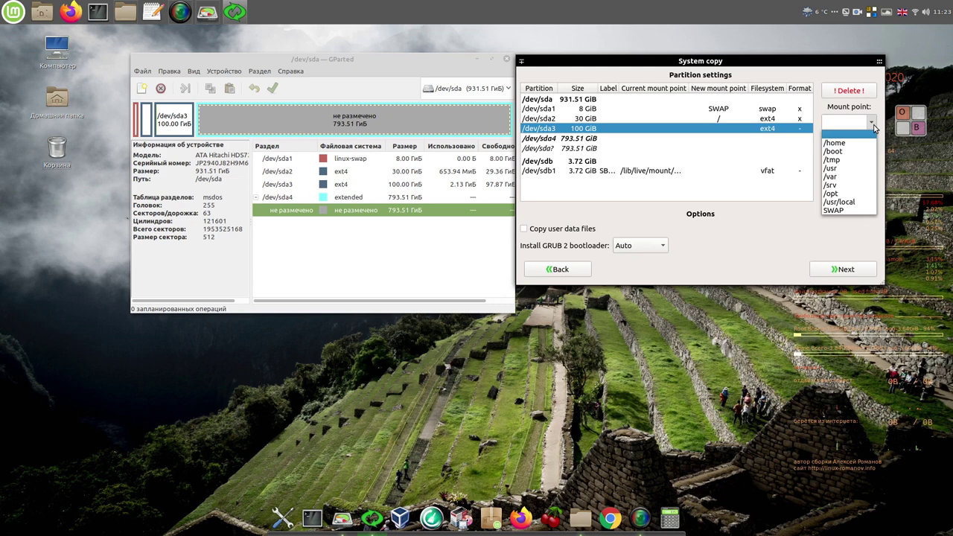
left_click(844, 146)
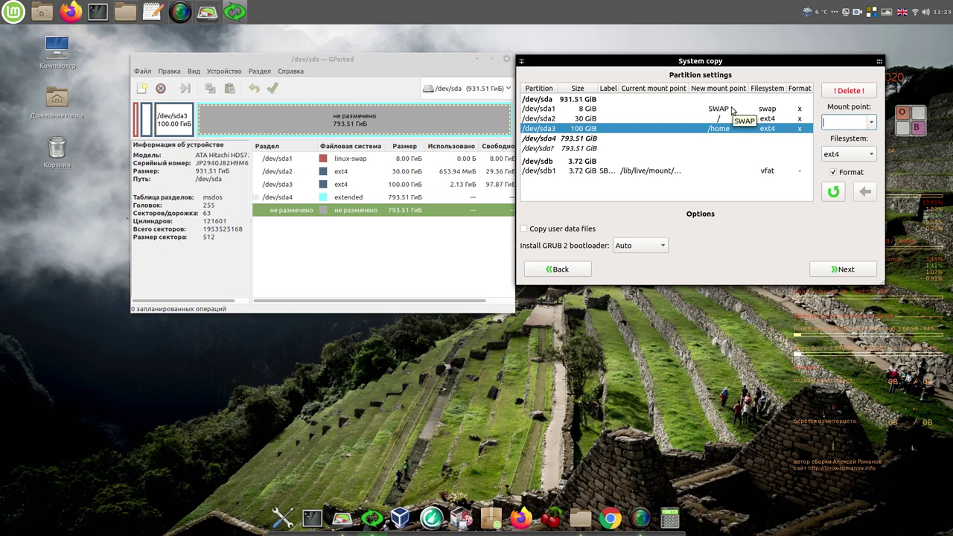
- Proceed with the configured partitions, separate the overlapping windows and start copying the system from the Live image
left_click(846, 269)
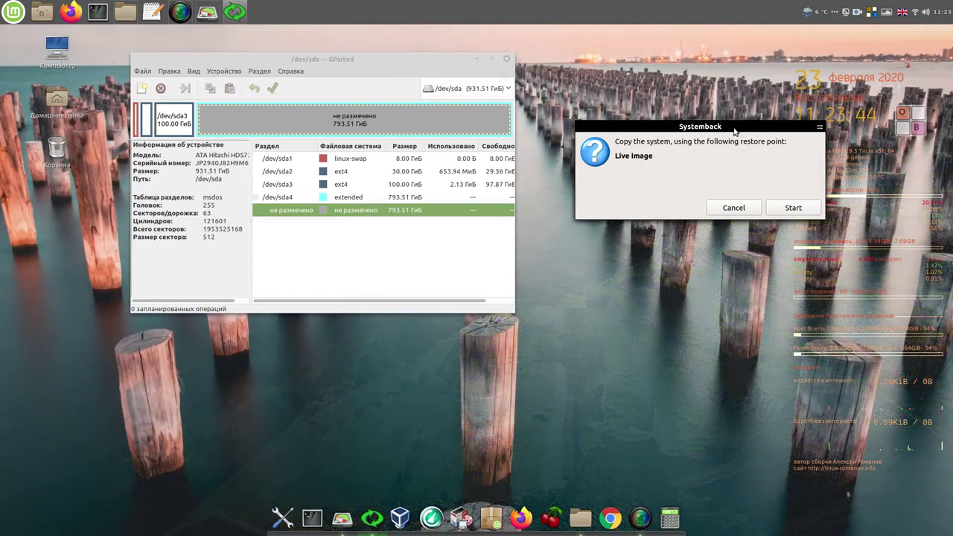
left_click_drag(732, 128, 704, 200)
left_click_drag(461, 66, 359, 59)
left_click_drag(643, 192, 582, 103)
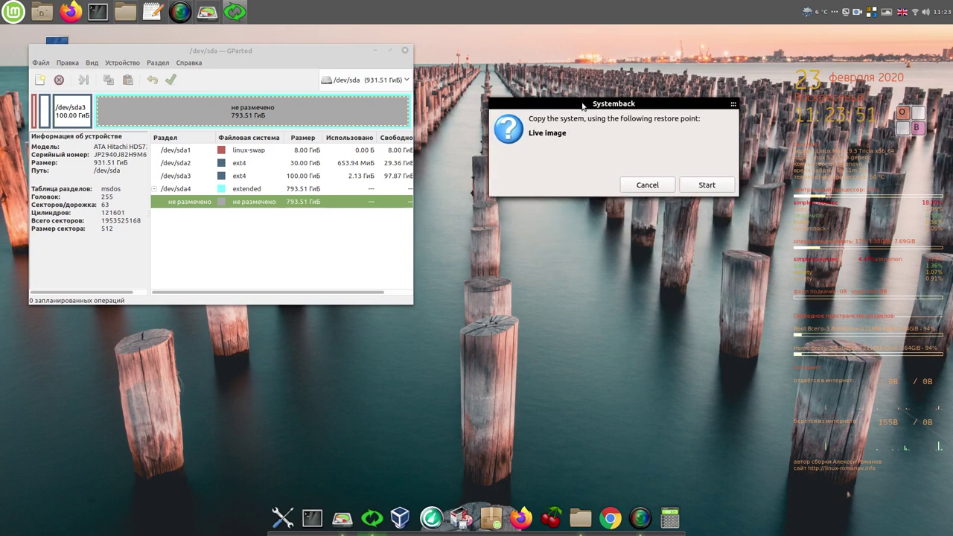
left_click(706, 186)
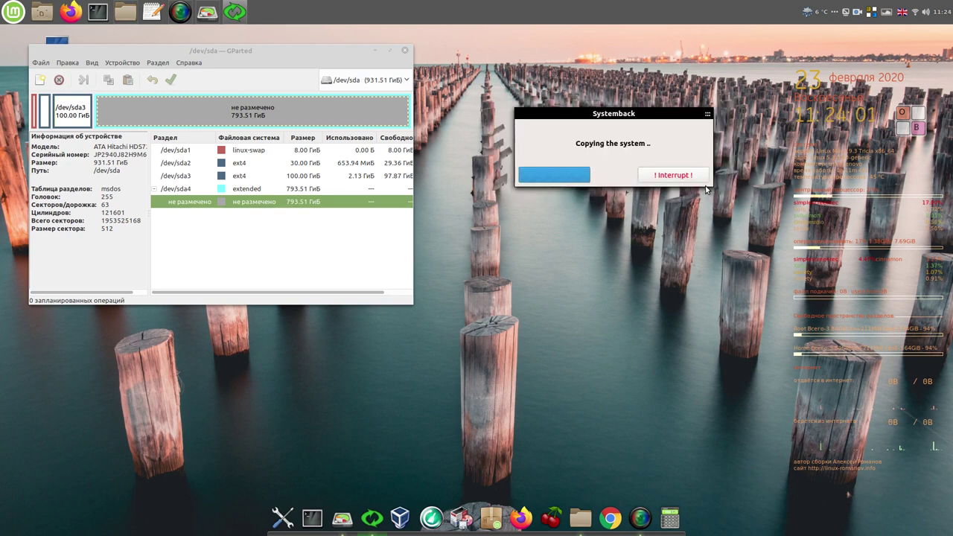
- Open a blank text document and note the copy's start time as 11-24 using the on-screen keyboard, closing the keyboard when done
left_click(153, 12)
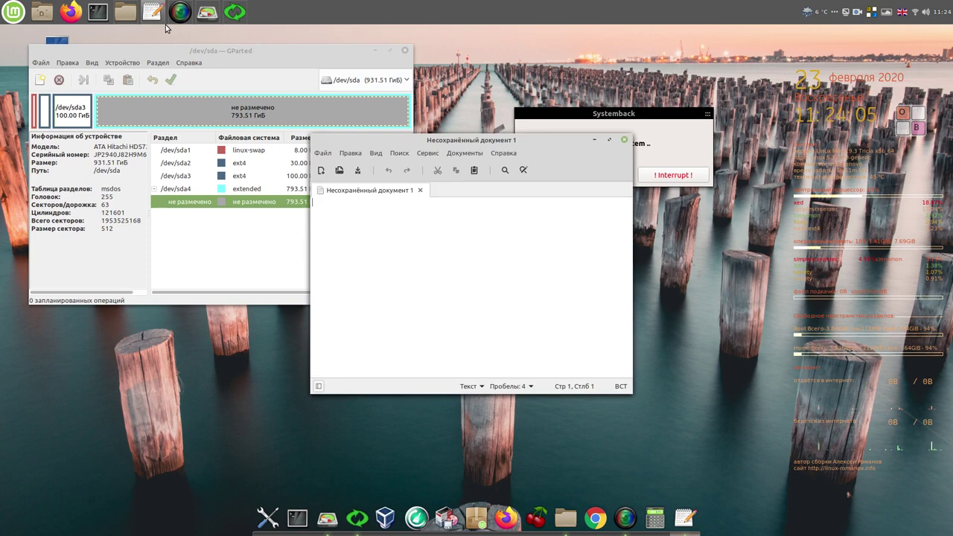
left_click(918, 127)
left_click(562, 212)
left_click(562, 212)
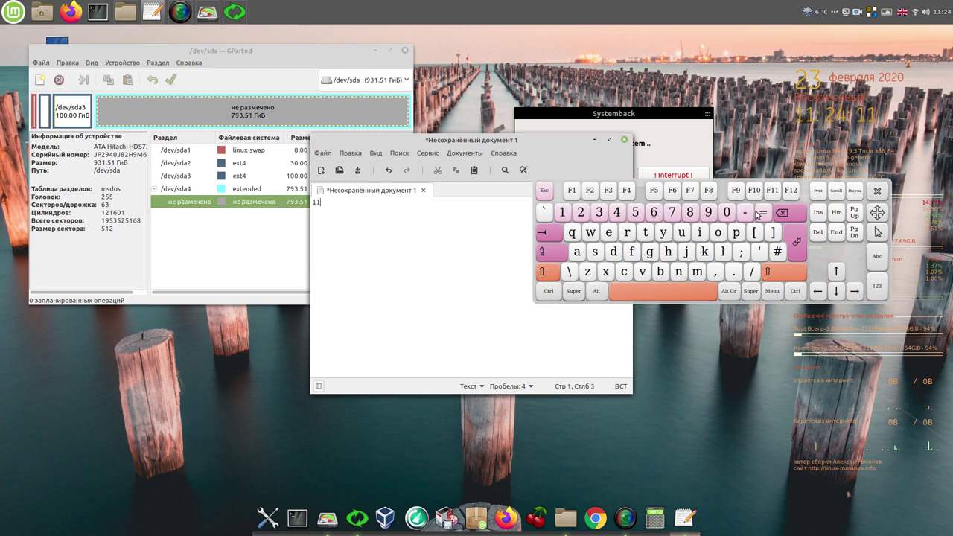
left_click(746, 213)
left_click(580, 212)
left_click(616, 214)
left_click(877, 193)
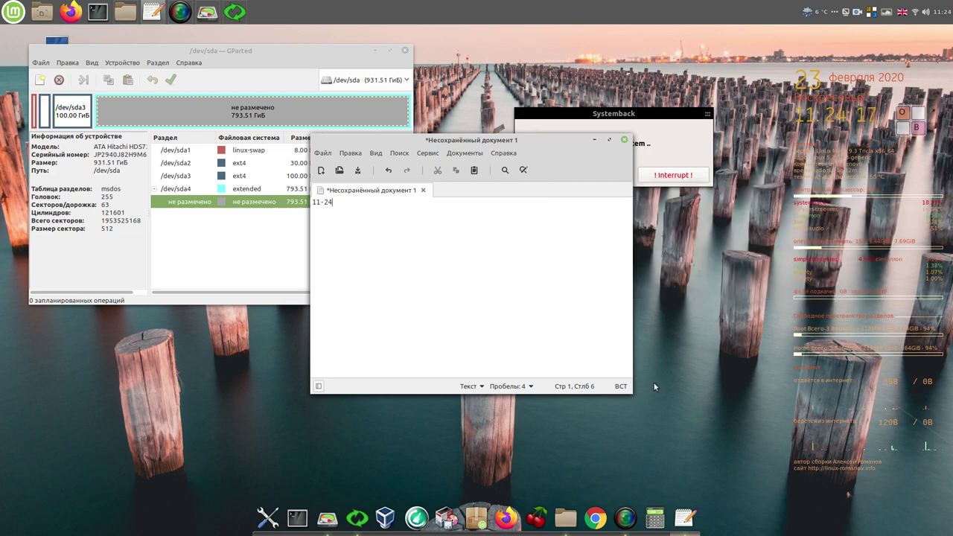
- Shrink the note's window, place it below the copy progress dialog and enlarge its text by three steps
left_click_drag(627, 389, 616, 241)
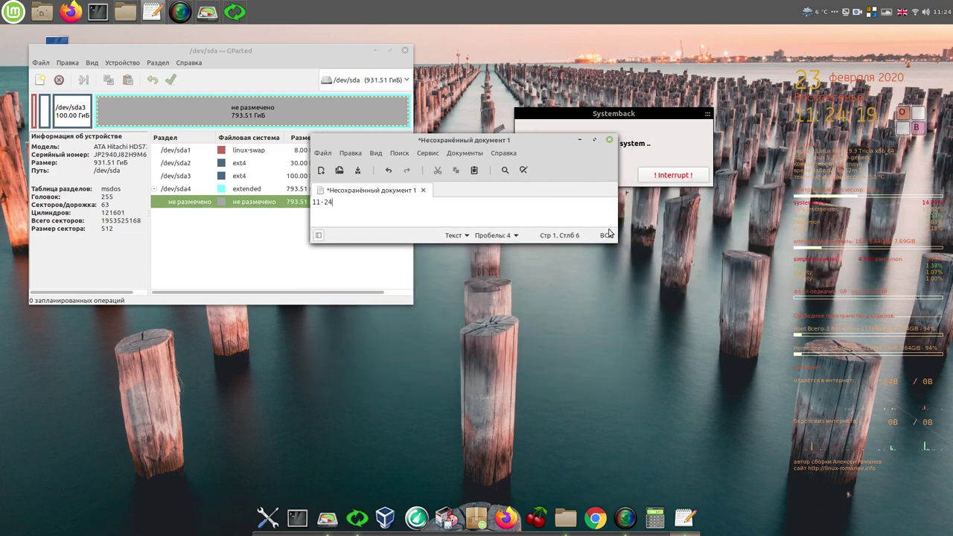
left_click_drag(539, 152, 699, 238)
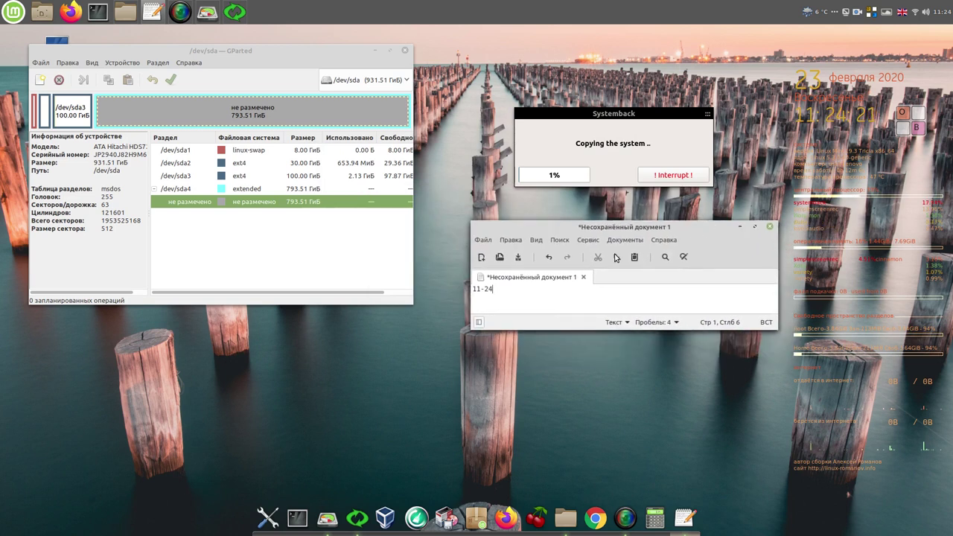
left_click(537, 240)
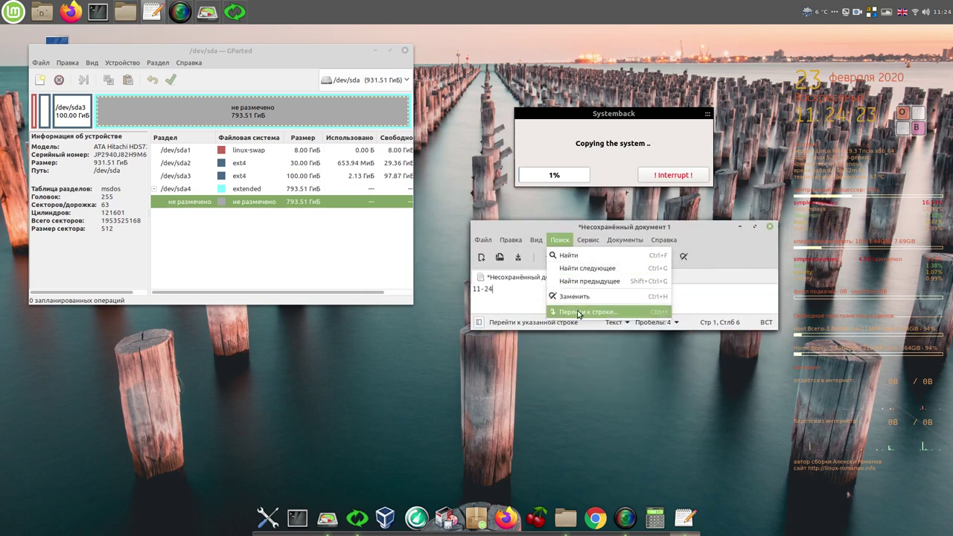
left_click(551, 356)
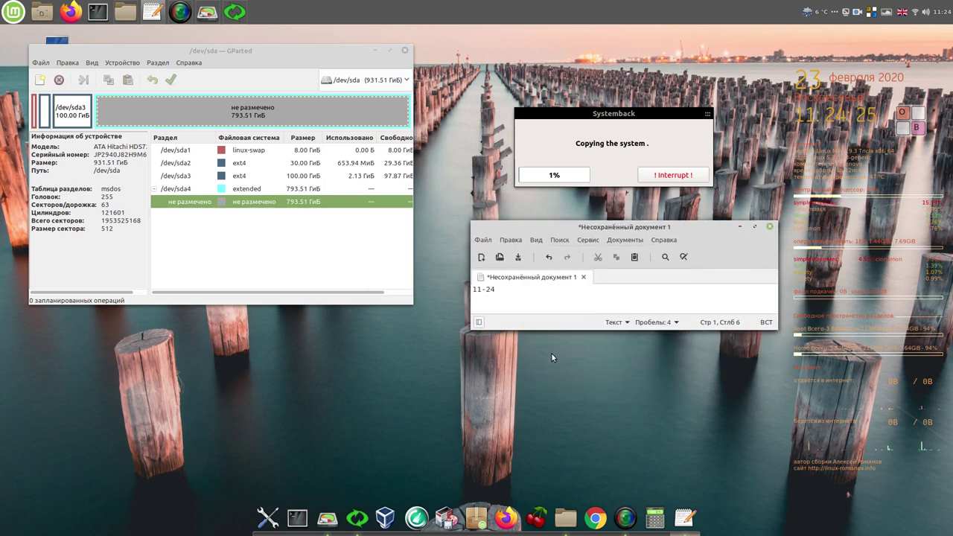
left_click(536, 239)
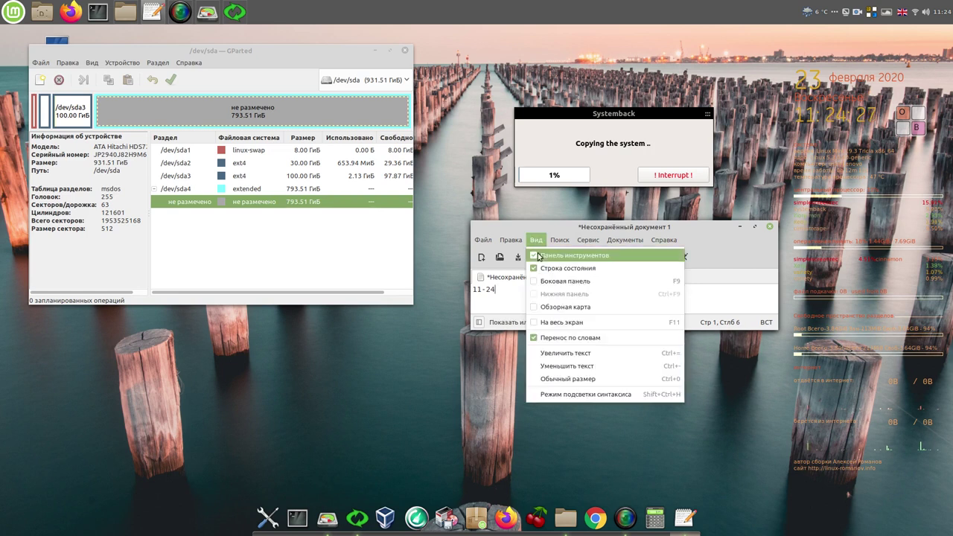
left_click(560, 355)
left_click(537, 241)
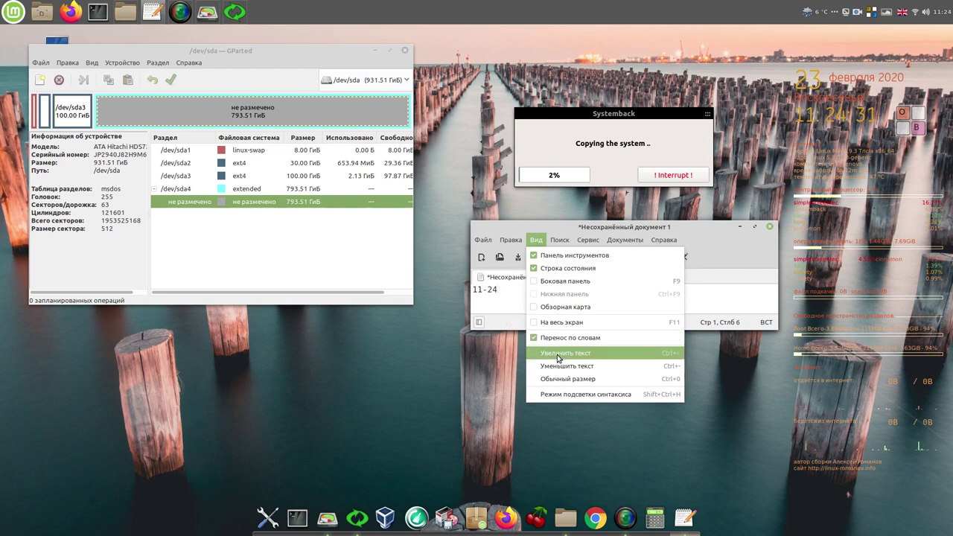
left_click(557, 356)
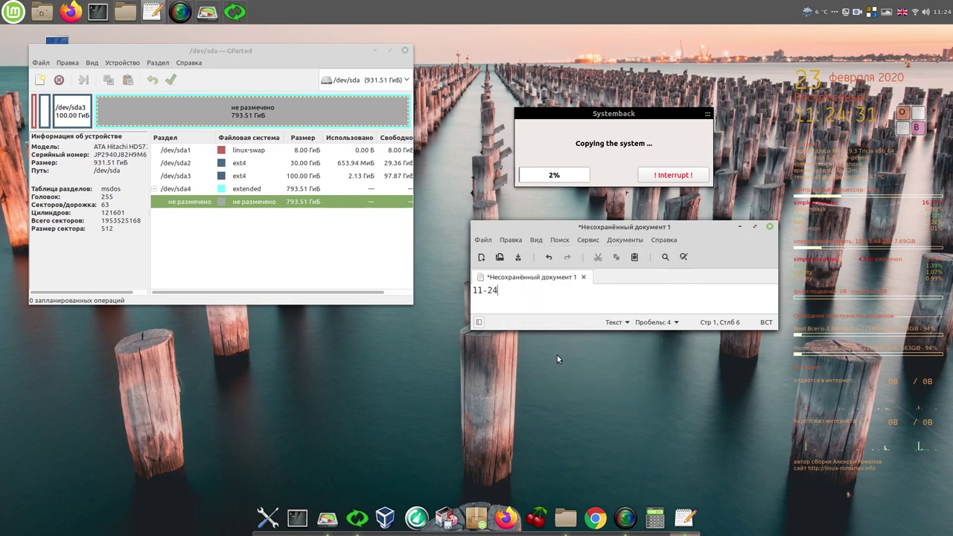
left_click(536, 242)
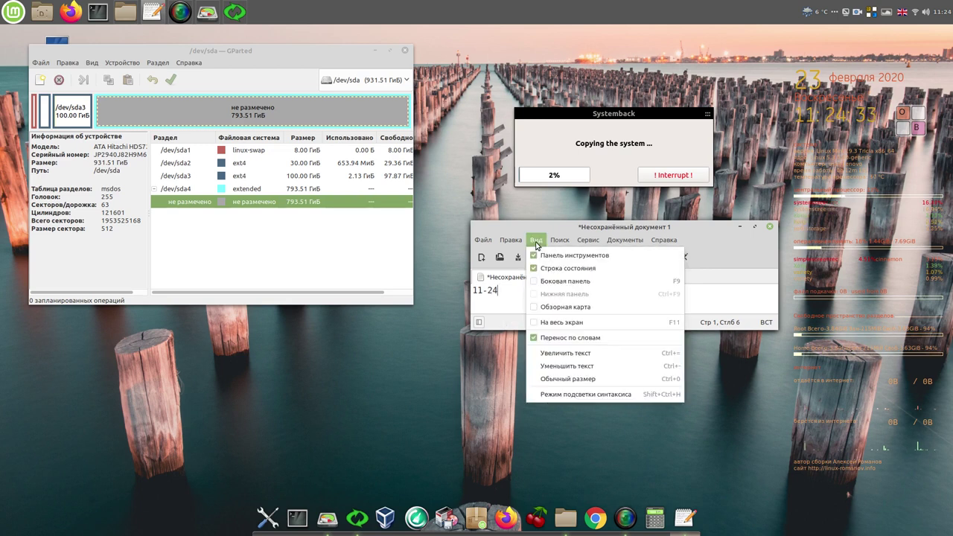
left_click(567, 354)
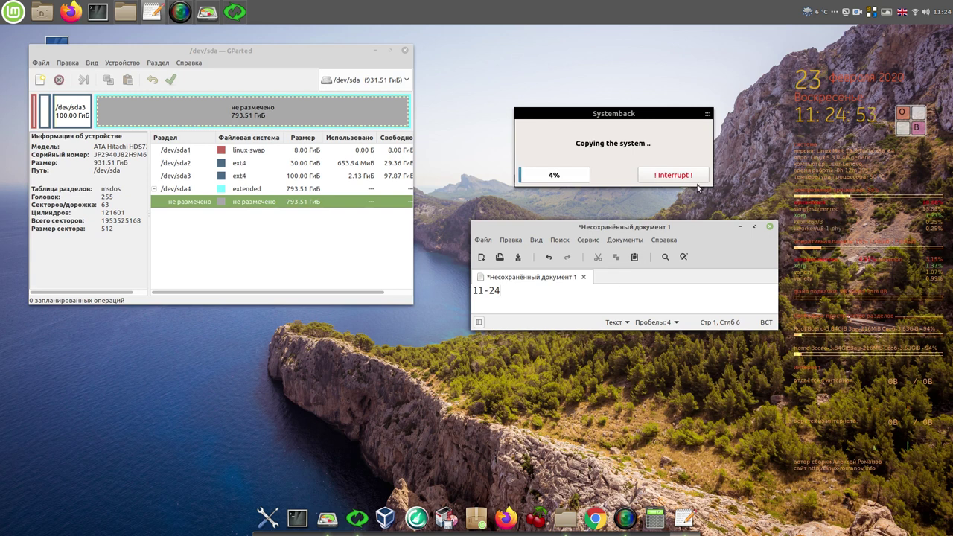
left_click(857, 13)
left_click(883, 30)
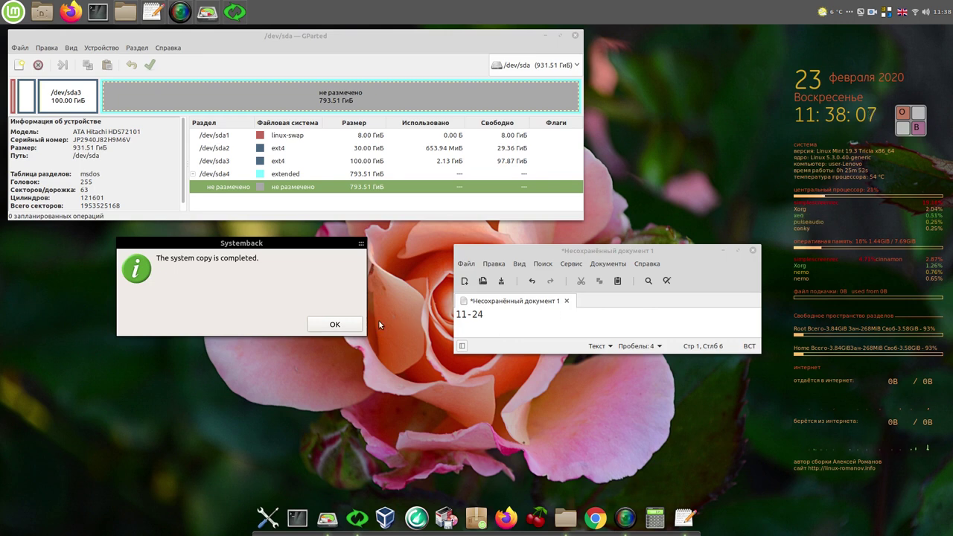
- Dismiss the system copy completion dialog and close the start-time note without saving it
left_click(357, 328)
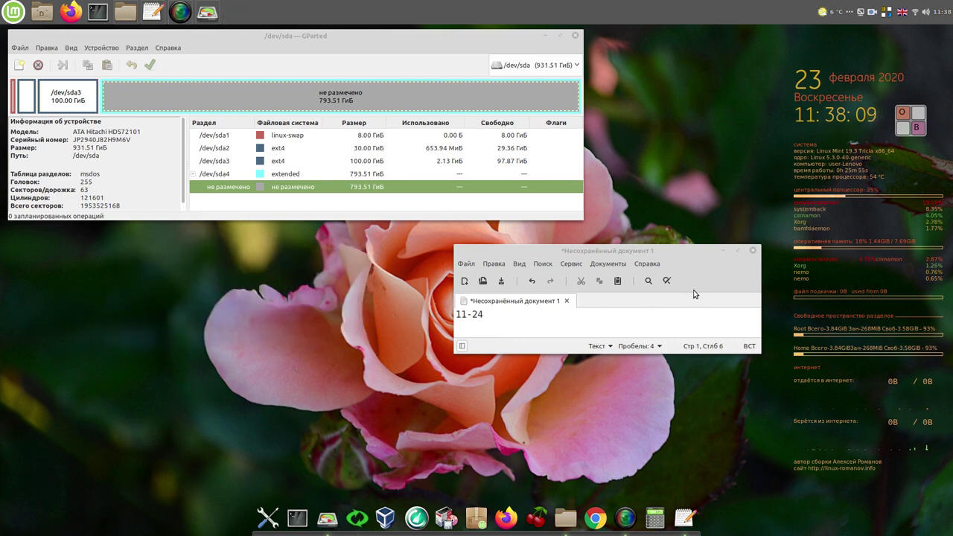
left_click(753, 252)
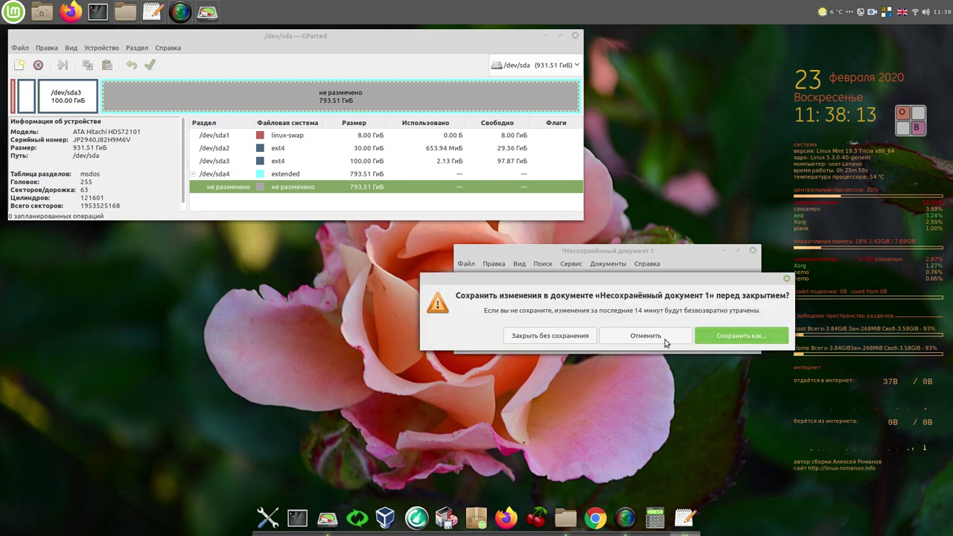
left_click(564, 335)
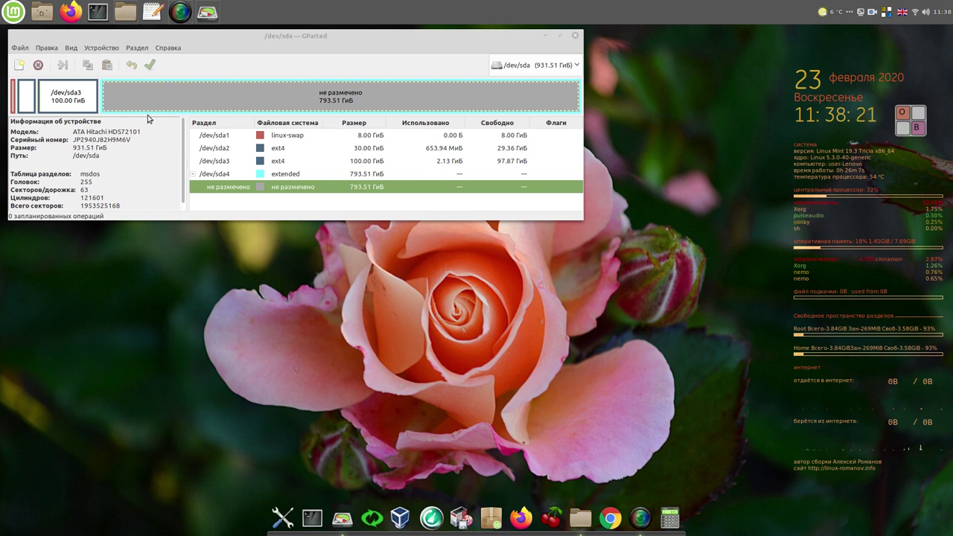
- Refresh the devices in GParted to reload the partition information for /dev/sda
left_click(26, 50)
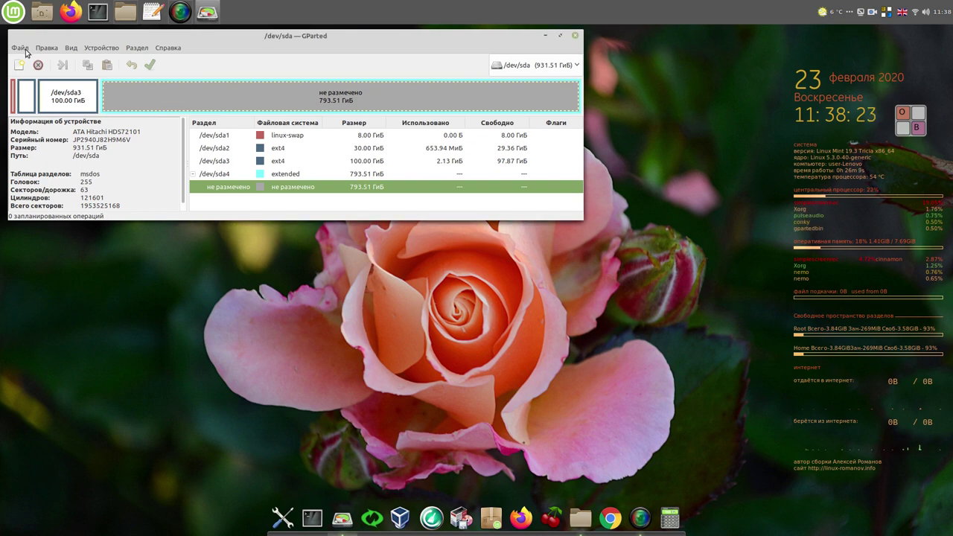
left_click(31, 61)
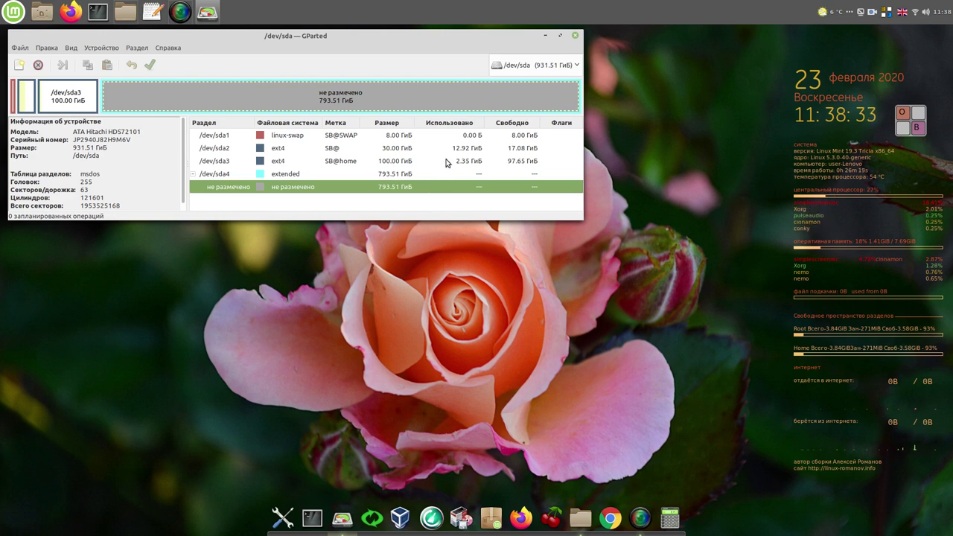
- Set the boot flag on the /dev/sda2 partition
left_click(406, 153)
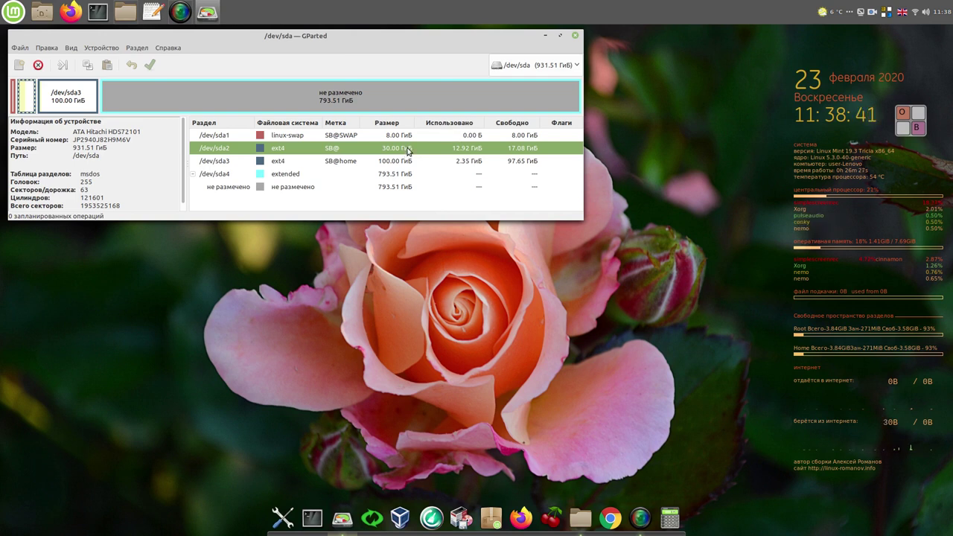
right_click(408, 151)
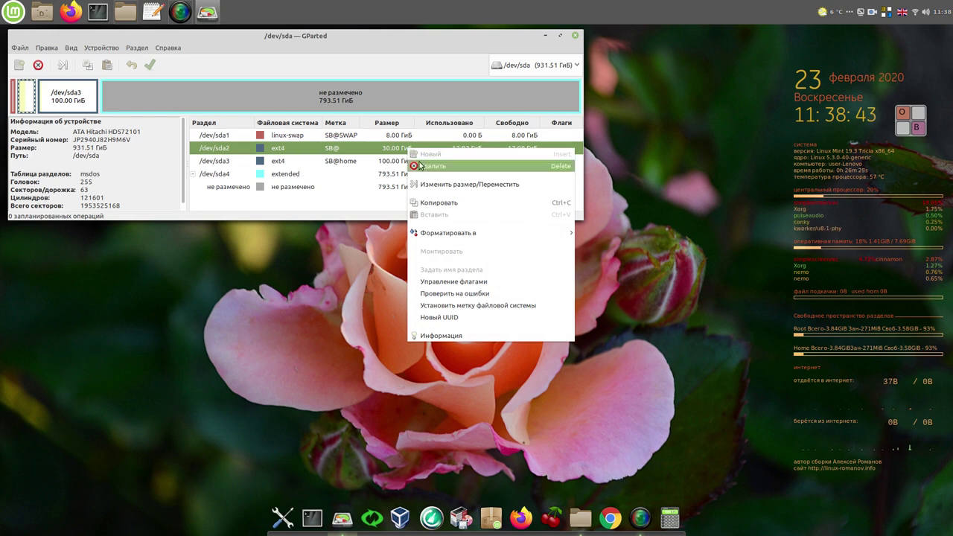
left_click(462, 281)
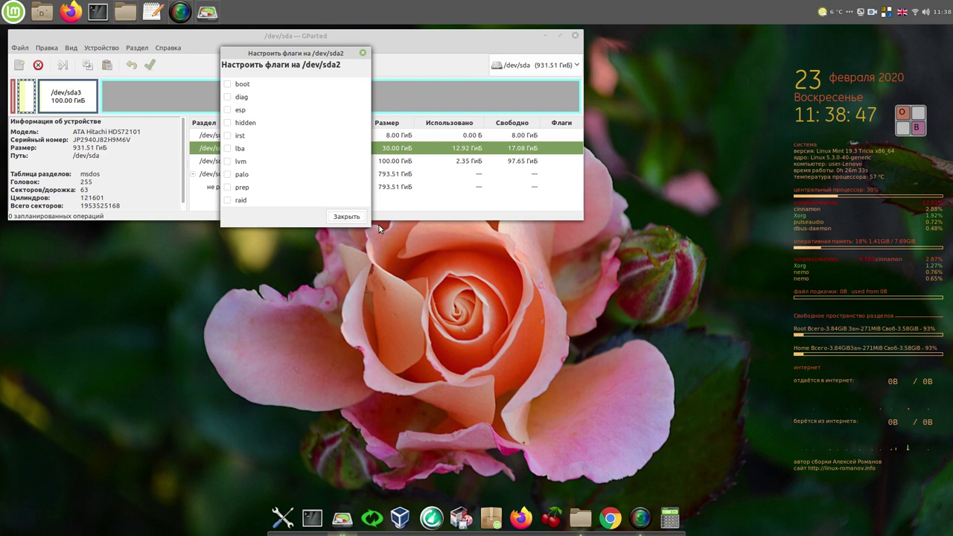
left_click(228, 85)
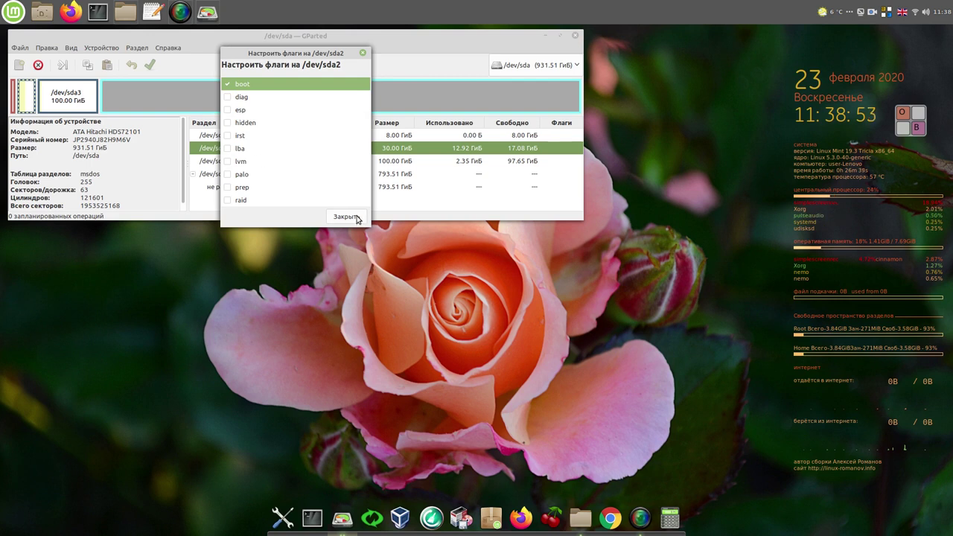
left_click(357, 218)
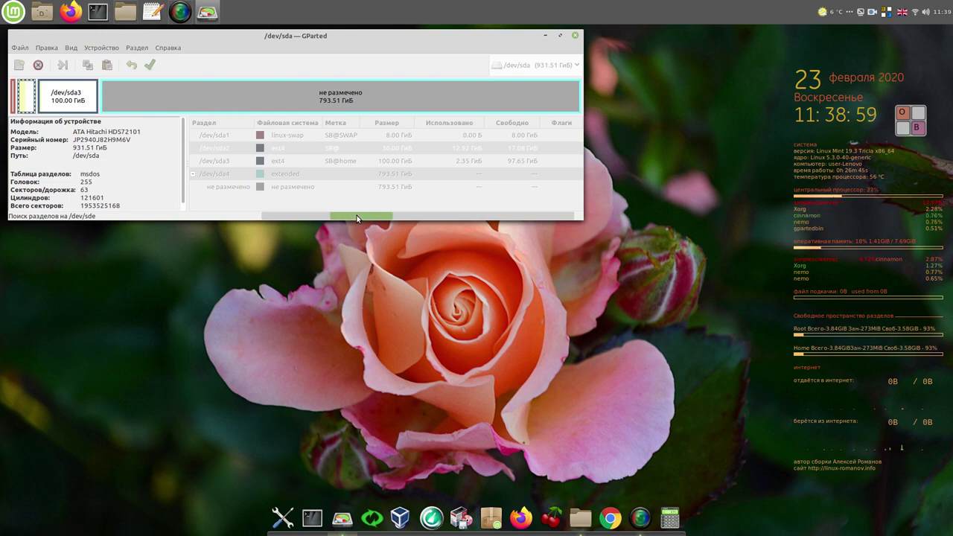
left_click(551, 150)
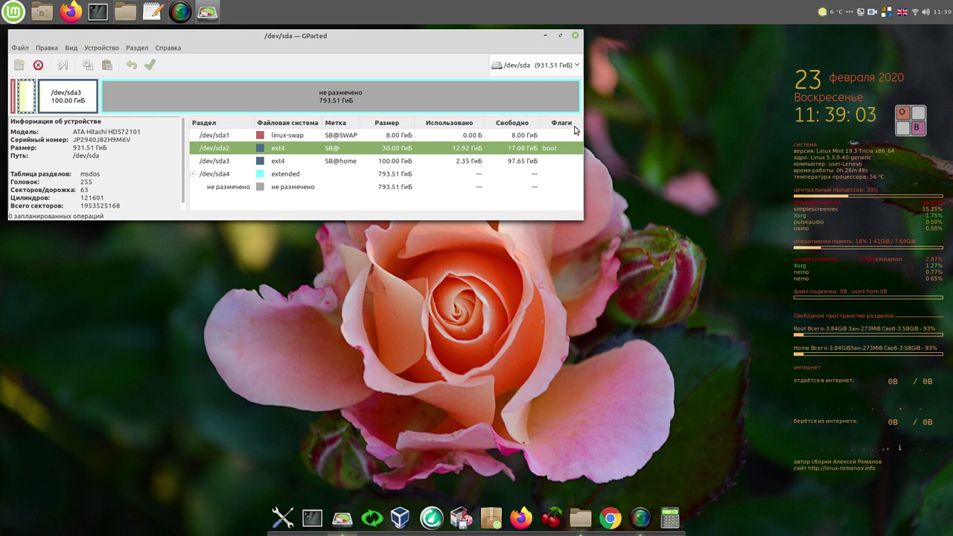
- Move the GParted window clear of the desktop icons and launch Grub Customizer, entering the account password with the on-screen keyboard
left_click_drag(486, 35, 662, 59)
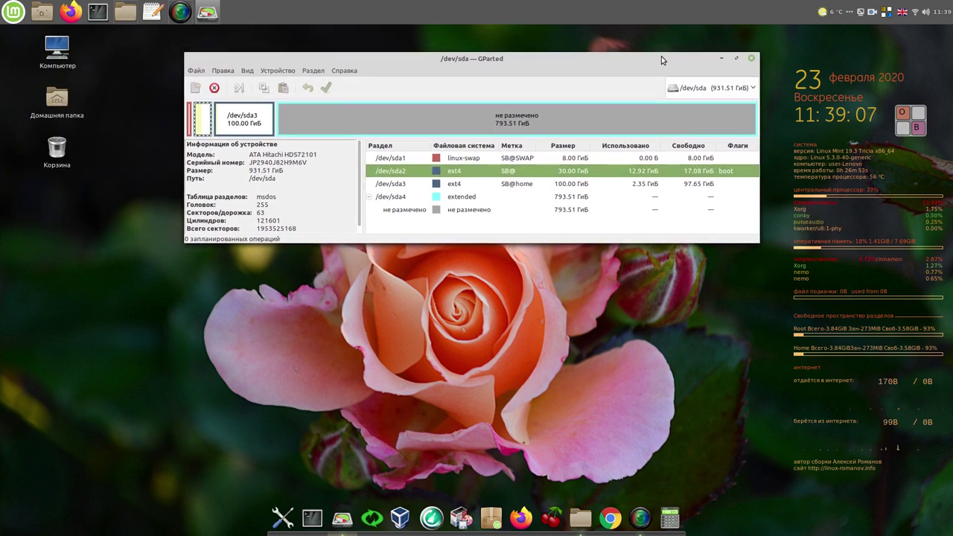
left_click(15, 12)
mouse_move(101, 192)
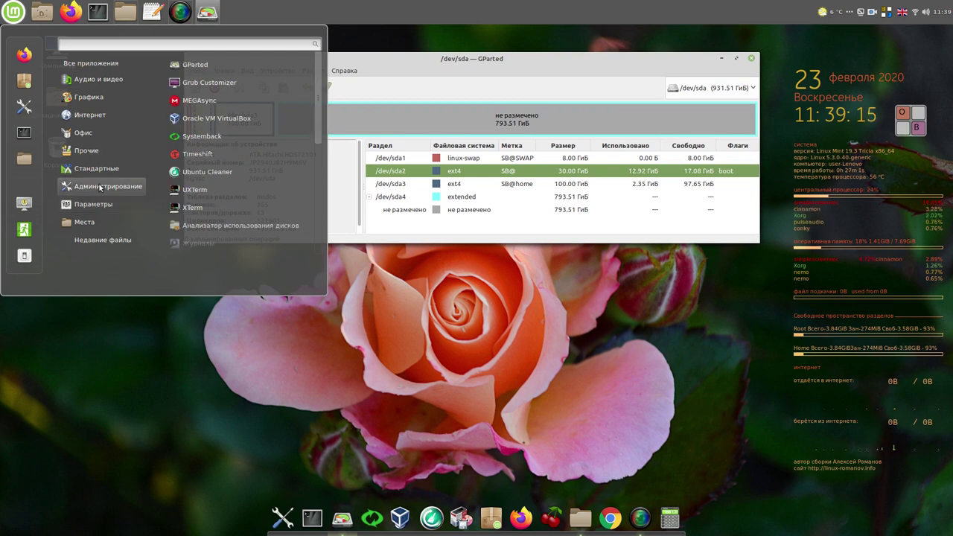
left_click(214, 84)
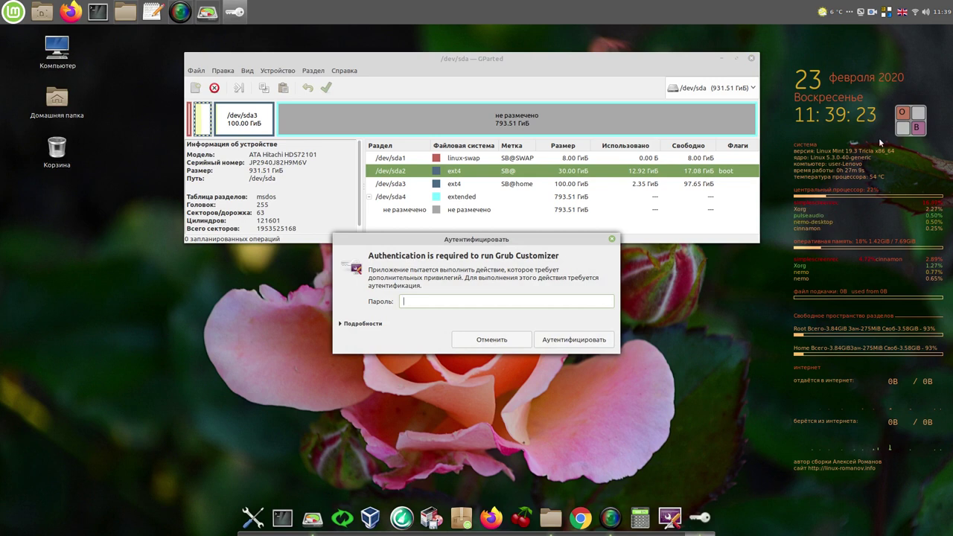
left_click(914, 125)
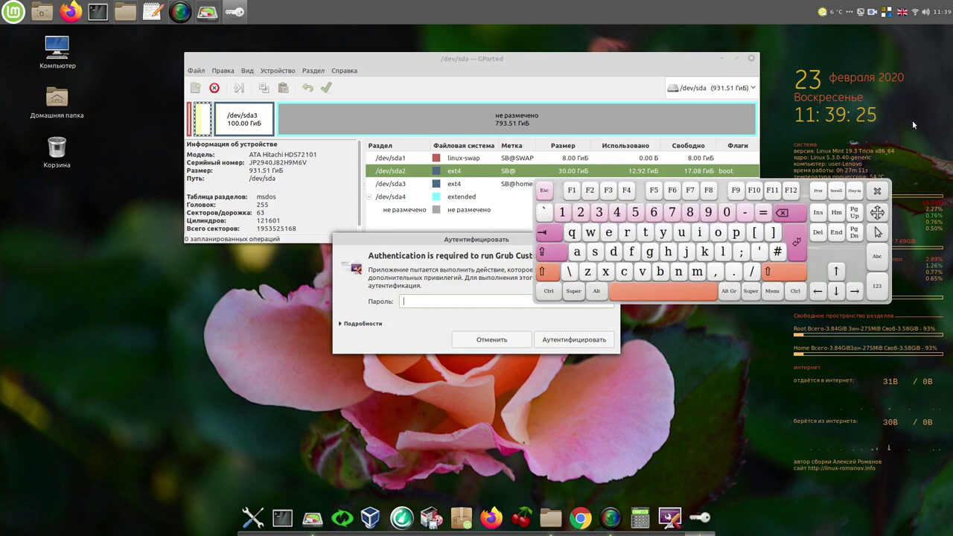
left_click(560, 216)
left_click(584, 343)
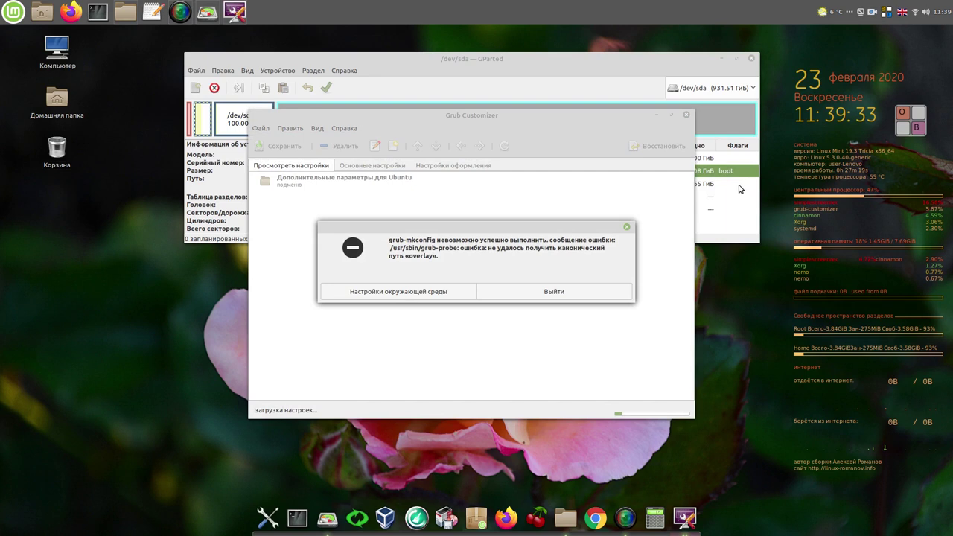
- Set Grub Customizer's environment partition to /dev/sda2 (SB@, ext4) and apply it to load that system's boot entries
left_click(420, 295)
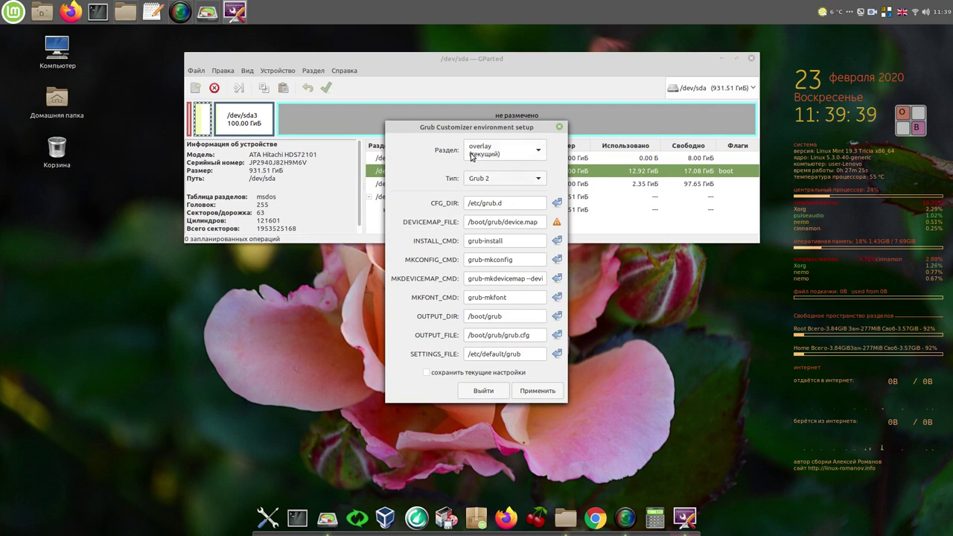
left_click(540, 154)
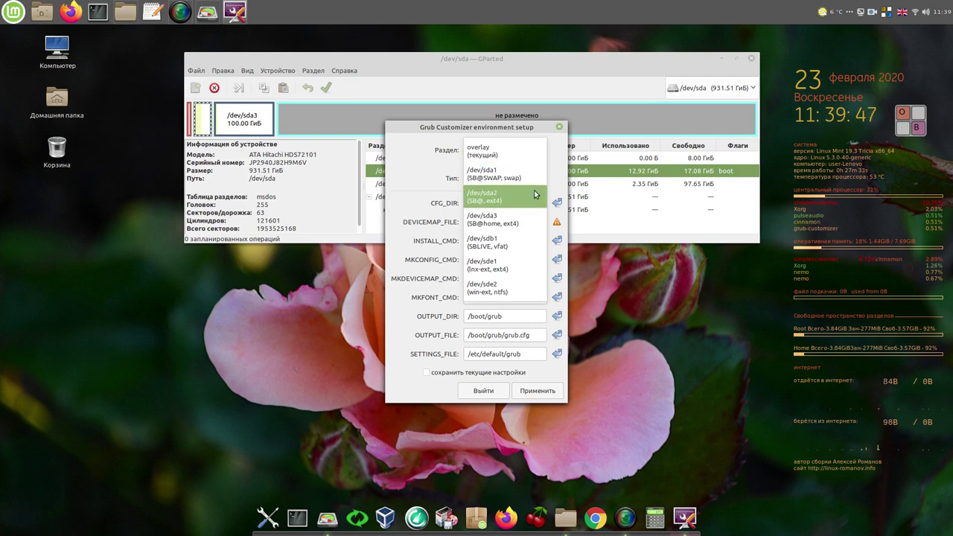
left_click(544, 154)
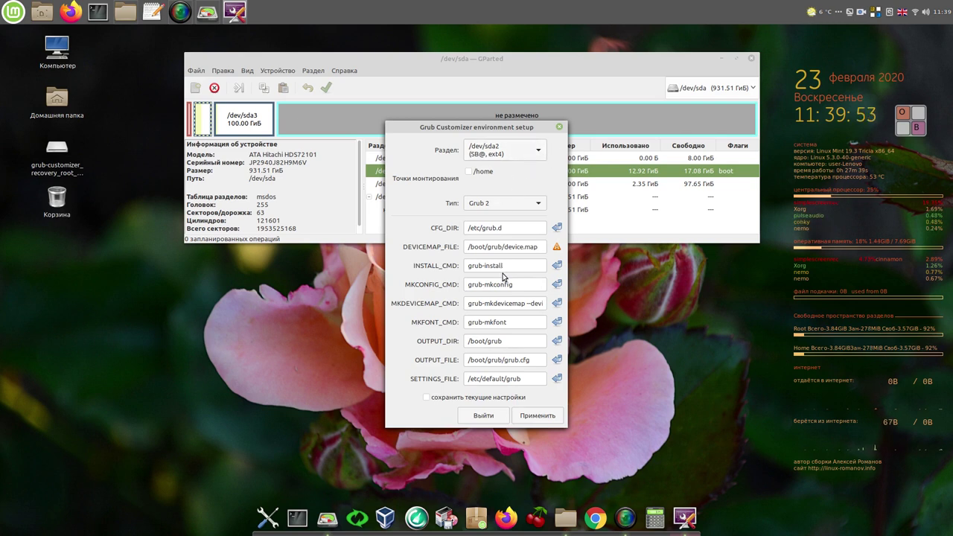
left_click(544, 419)
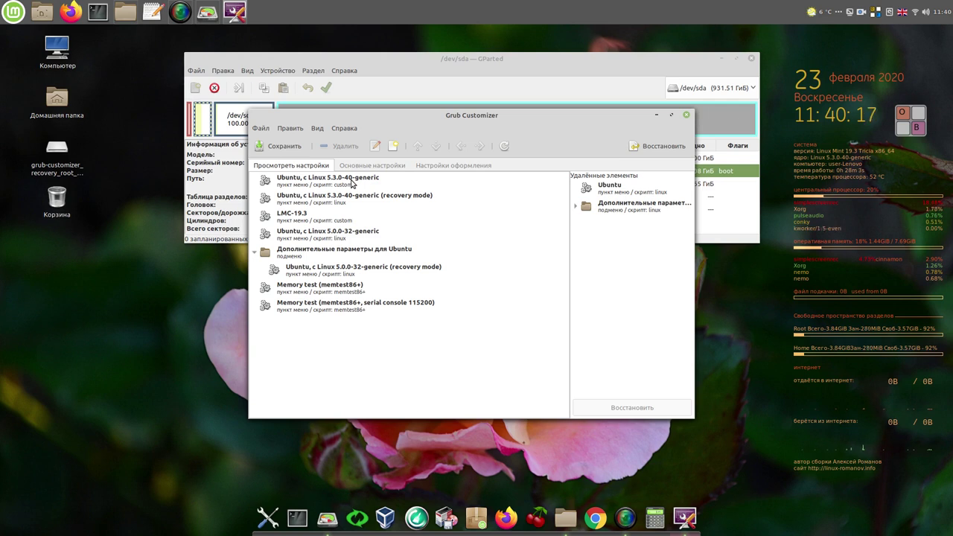
- Edit the LMC-19.3 boot entry, changing its type to Линукс and its partition to /dev/sda2 (SB@, ext4)
left_click(324, 223)
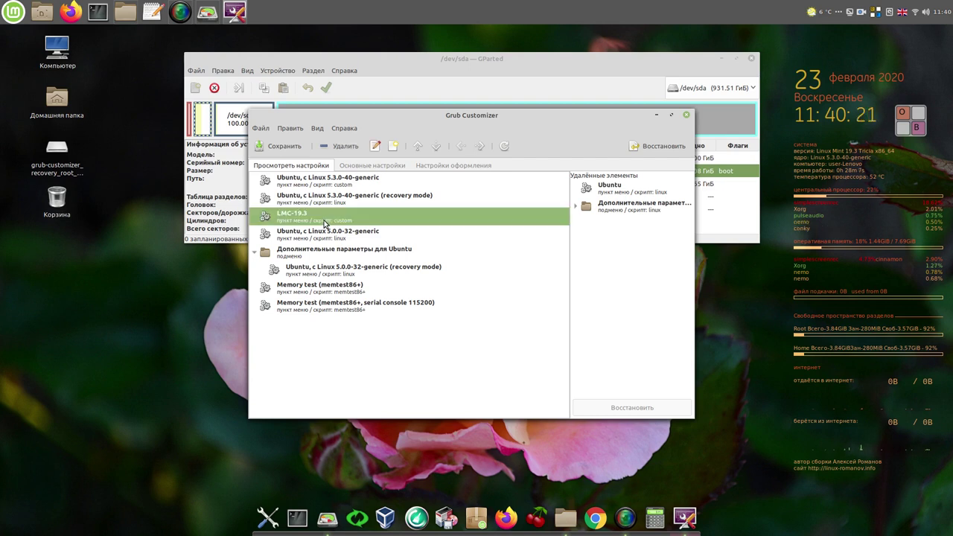
left_click(380, 147)
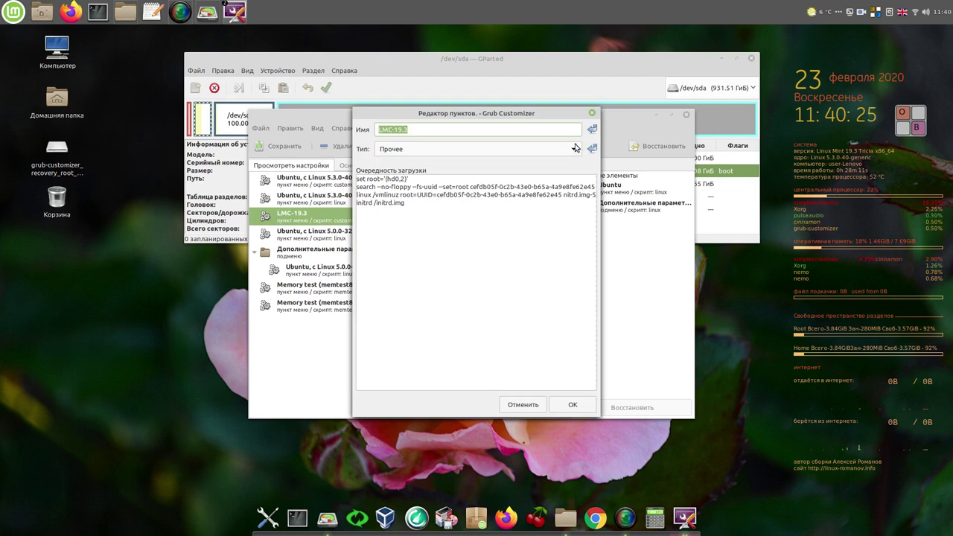
left_click(574, 149)
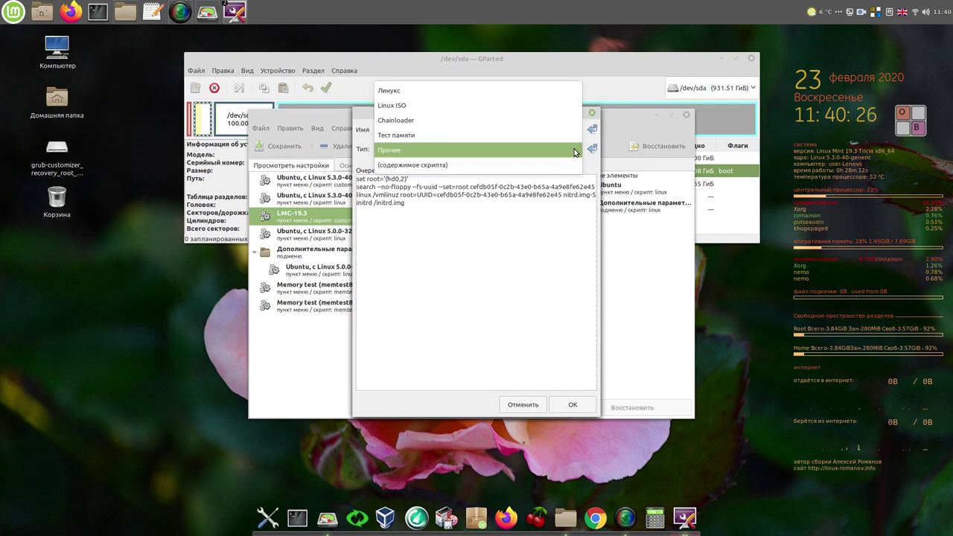
left_click(548, 93)
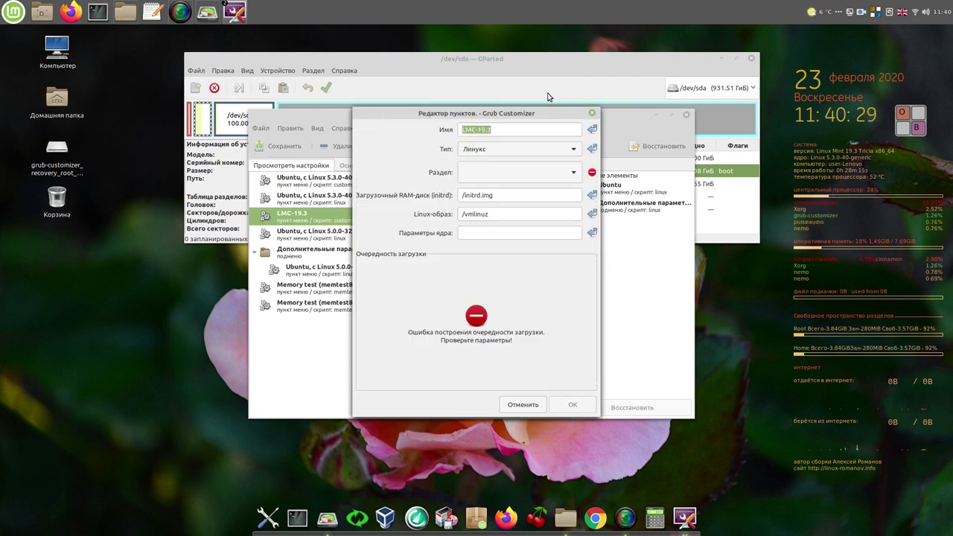
left_click(574, 173)
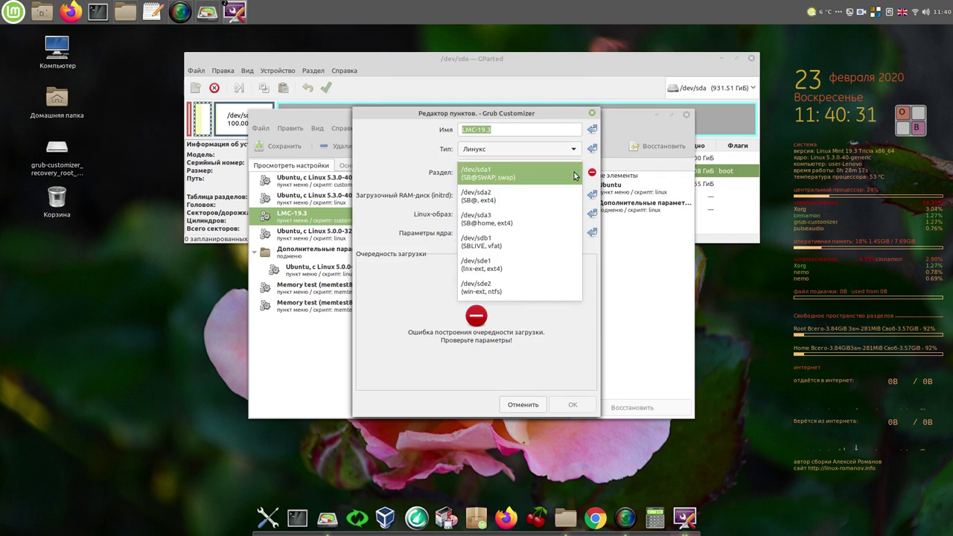
left_click(559, 194)
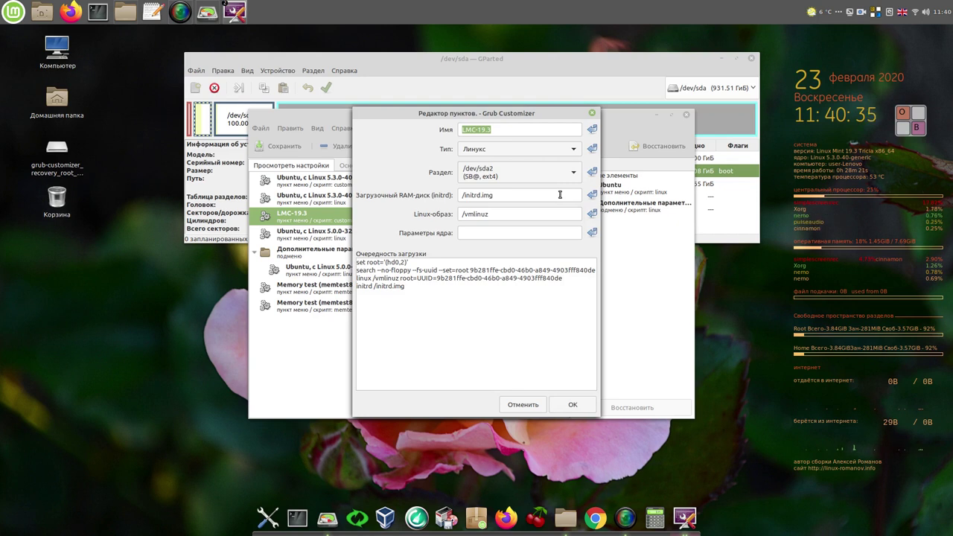
left_click(584, 411)
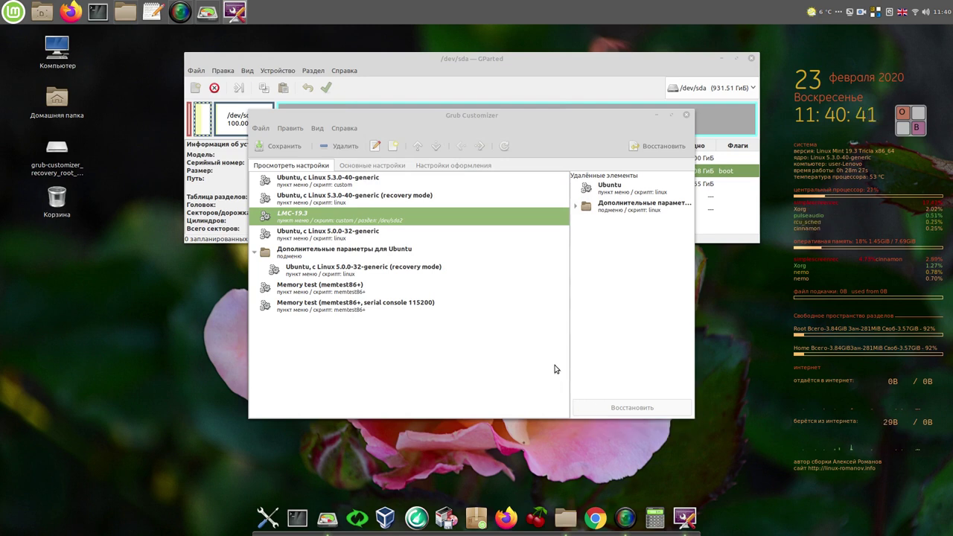
- Make LMC-19.3 the default boot entry and save the GRUB configuration
left_click(364, 165)
left_click(423, 200)
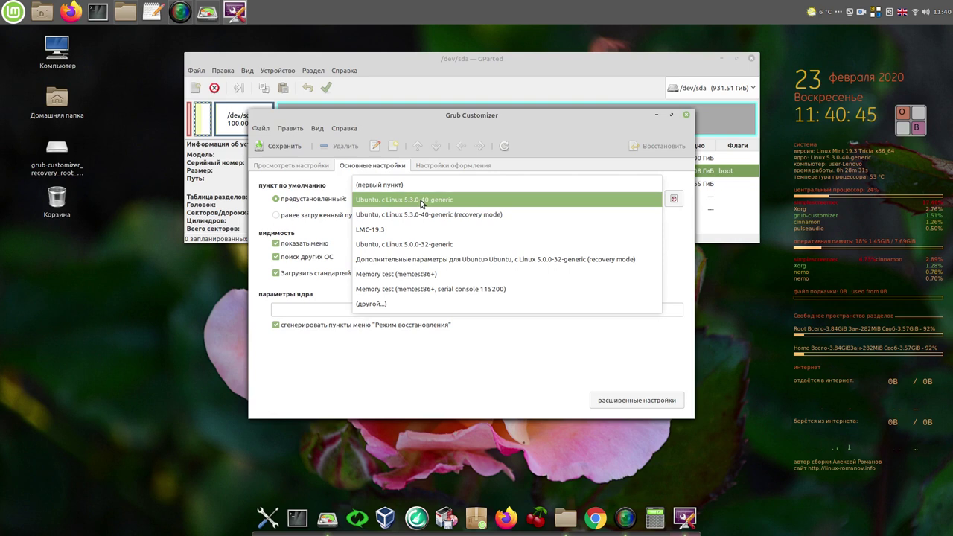
left_click(410, 235)
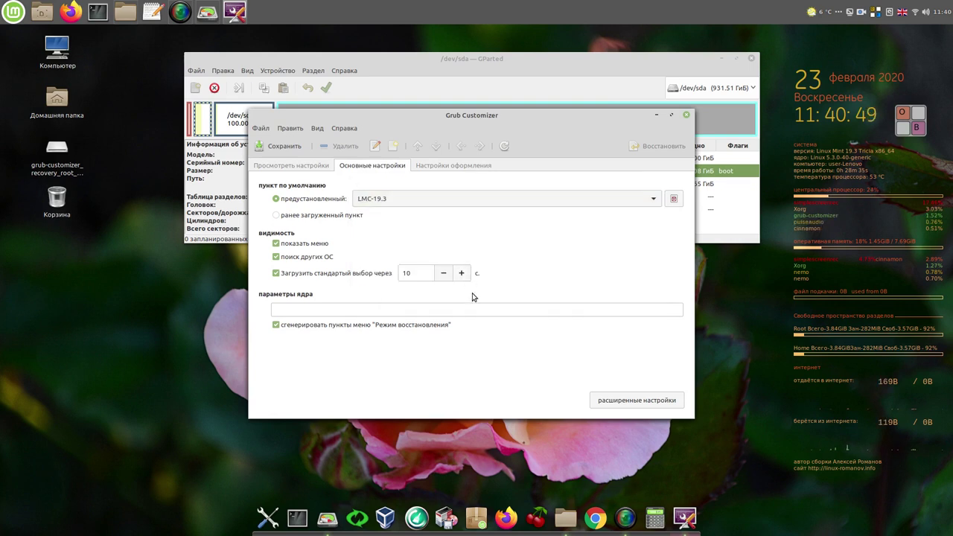
left_click(285, 148)
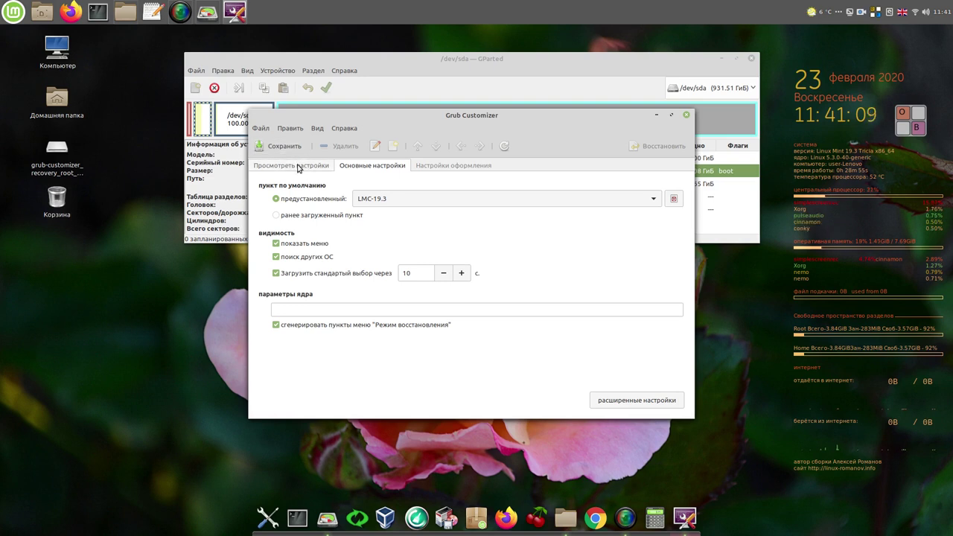
- Review the saved LMC-19.3 entry's partition and boot sequence, leaving the entry editor without changes
left_click(298, 168)
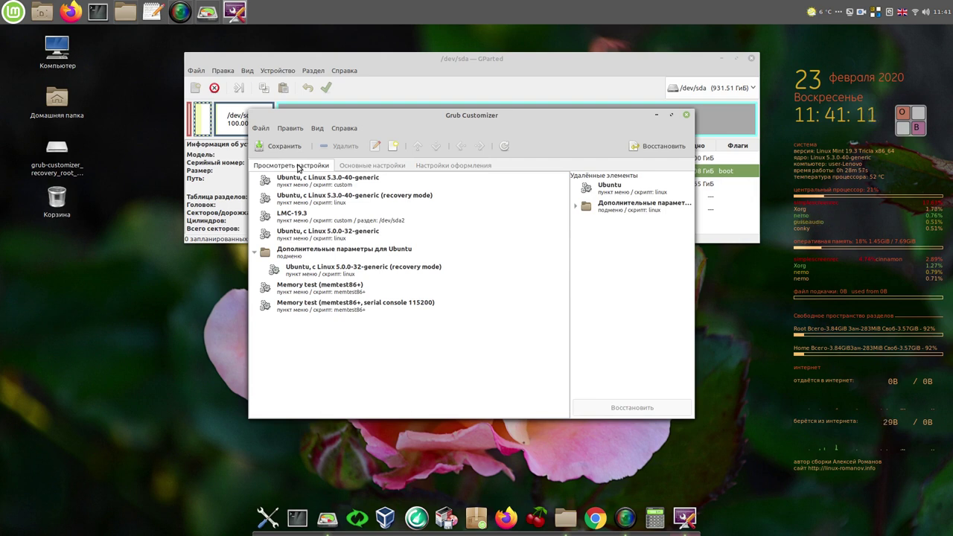
left_click(322, 216)
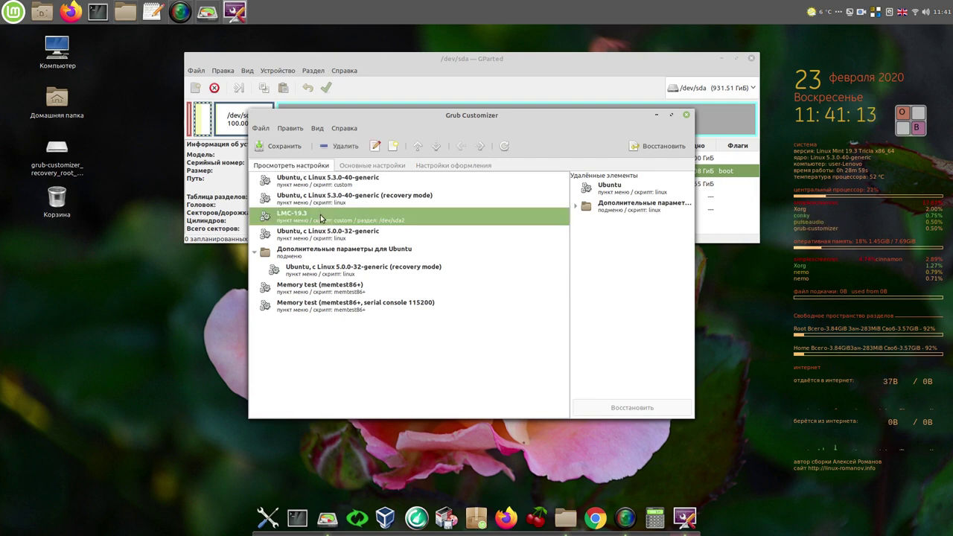
left_click(376, 148)
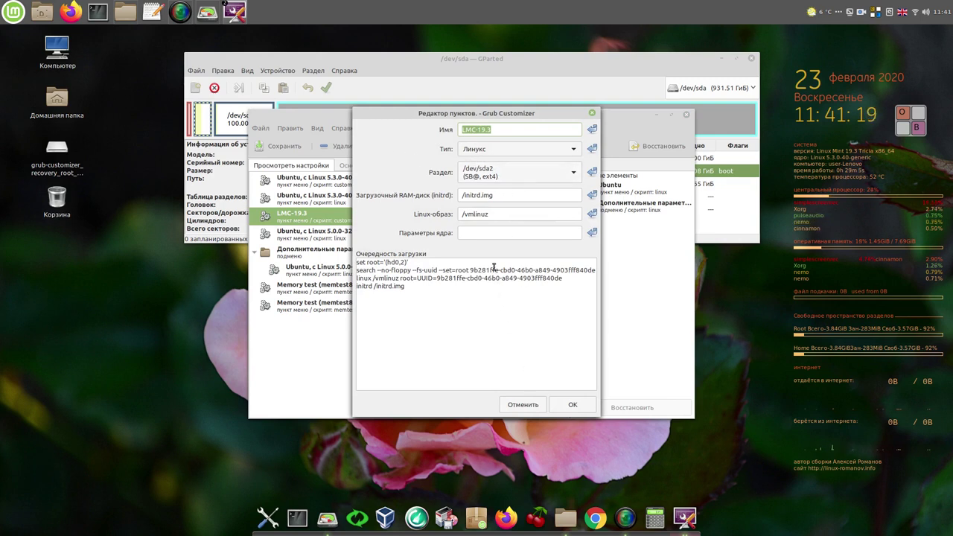
left_click(533, 409)
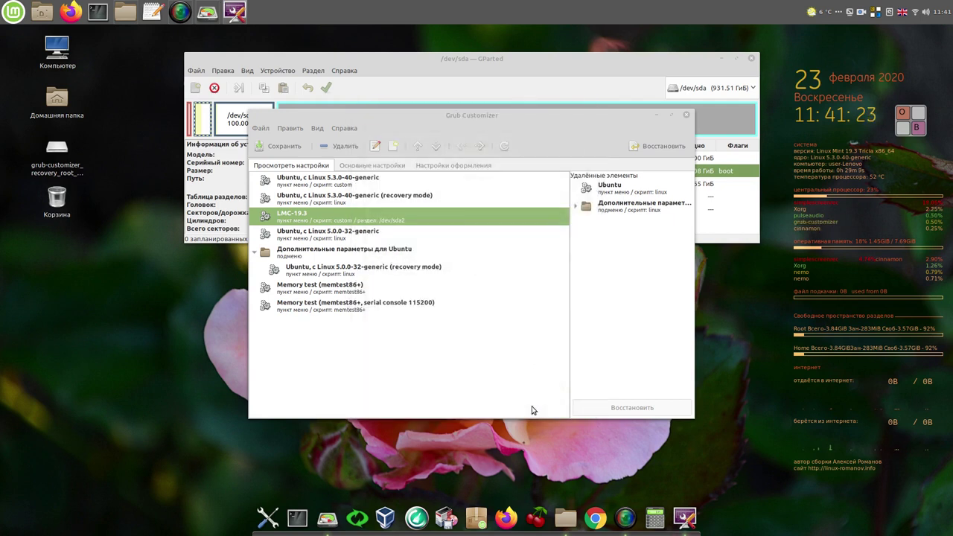
- Close Grub Customizer and GParted, and pause the screen recording
left_click(686, 117)
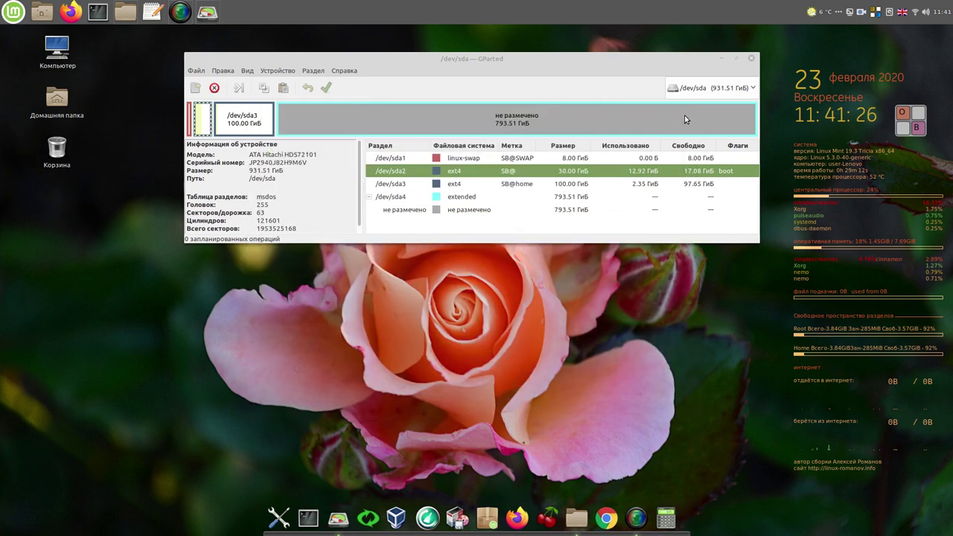
left_click(751, 59)
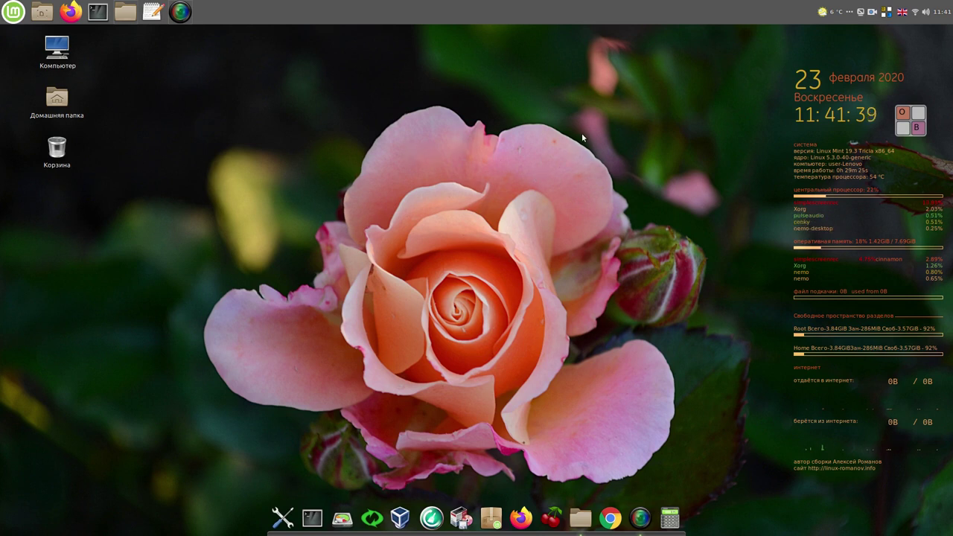
left_click(871, 13)
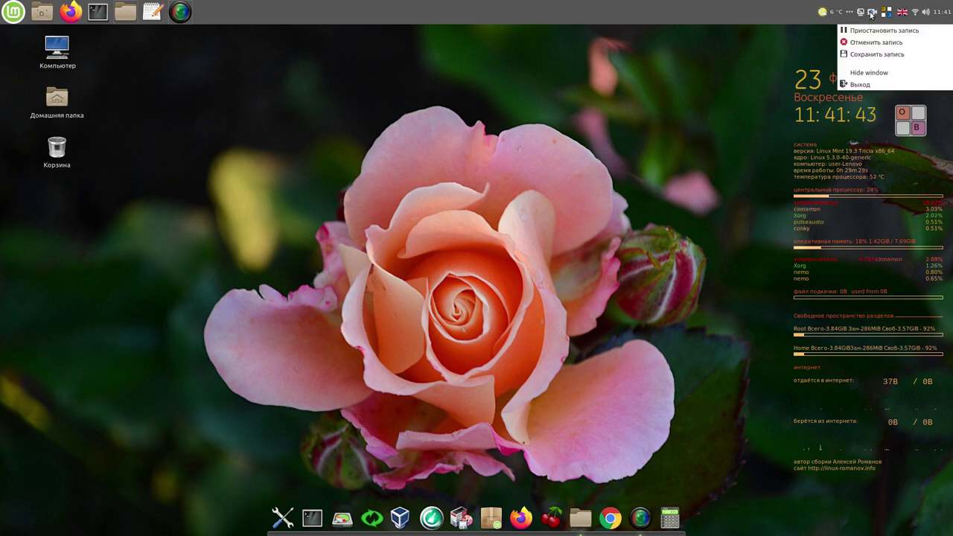
left_click(863, 31)
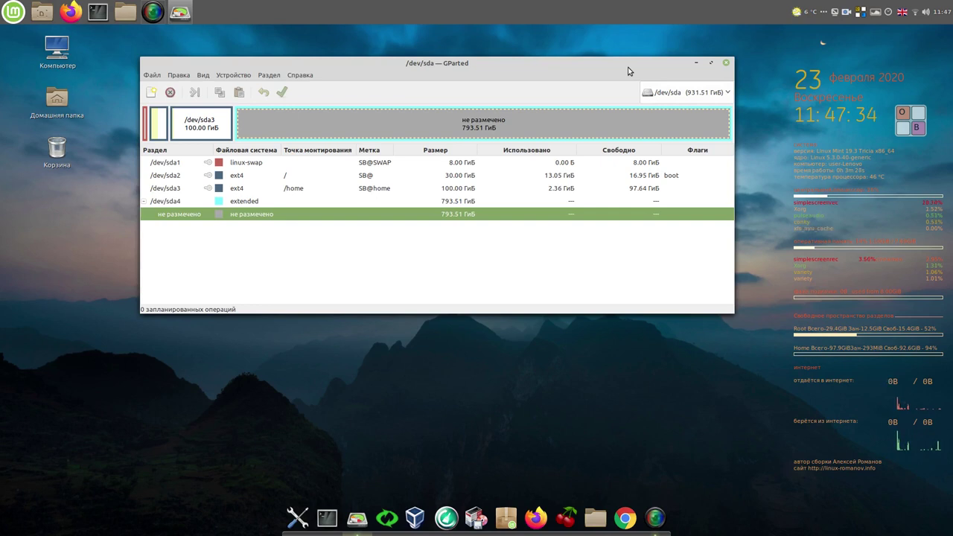
- Show the device information for /dev/sda in GParted on the newly installed system and examine the disk's parameters
left_click(204, 79)
left_click(215, 88)
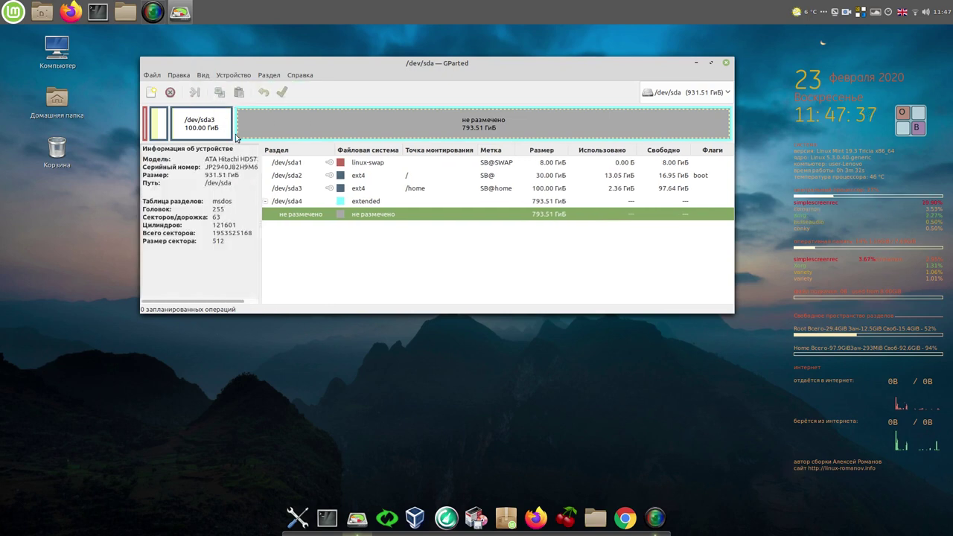
double_click(217, 209)
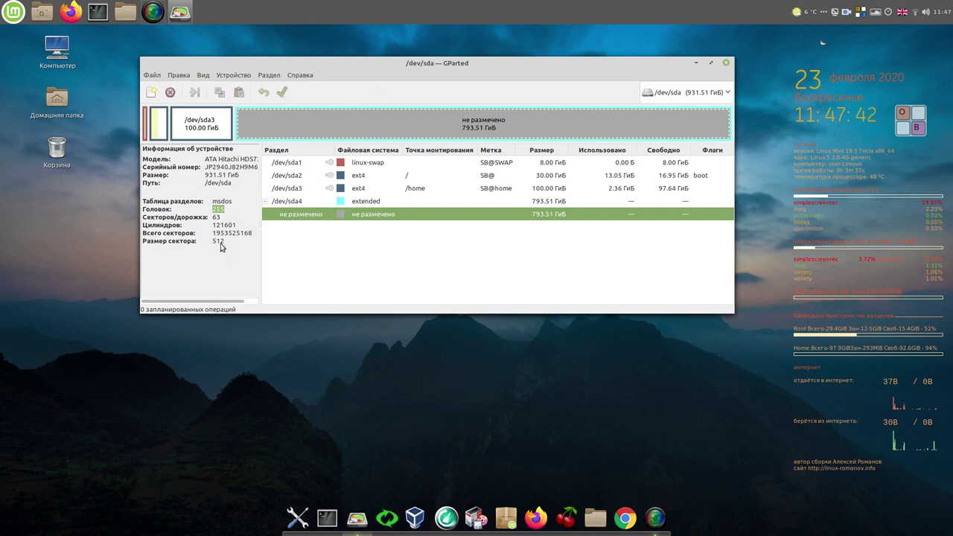
- Examine the disk's partition table type and the root partition /dev/sda2 with its boot flag, and close GParted
left_click(233, 207)
double_click(234, 201)
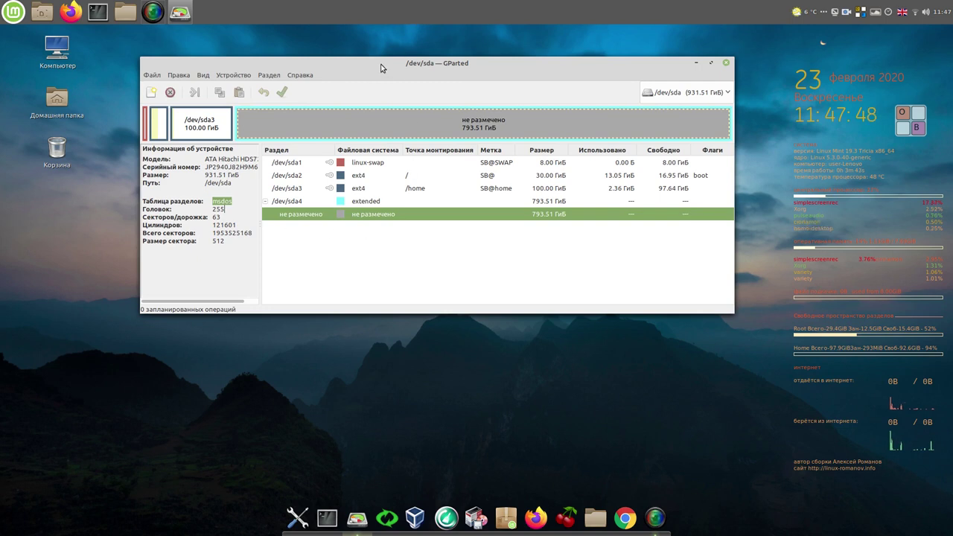
left_click_drag(380, 74, 327, 57)
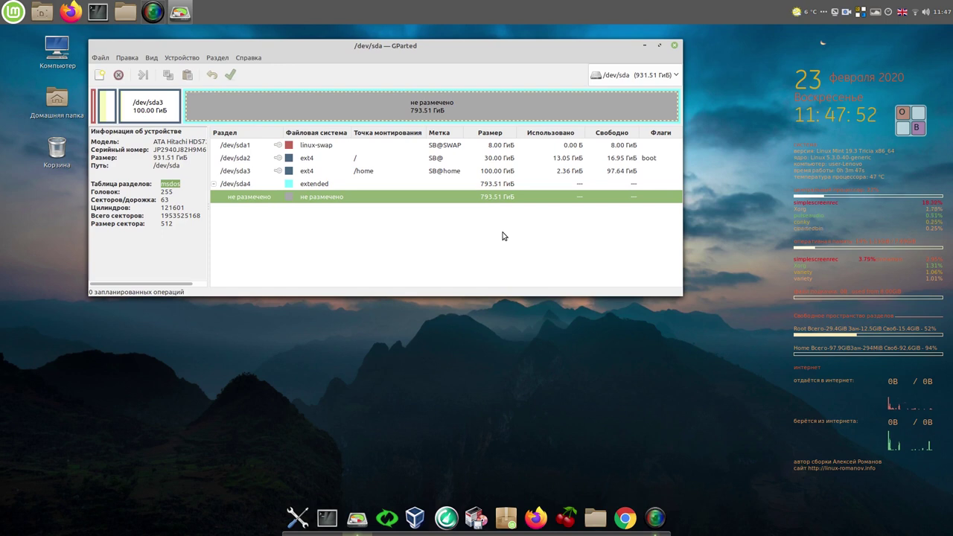
left_click(624, 159)
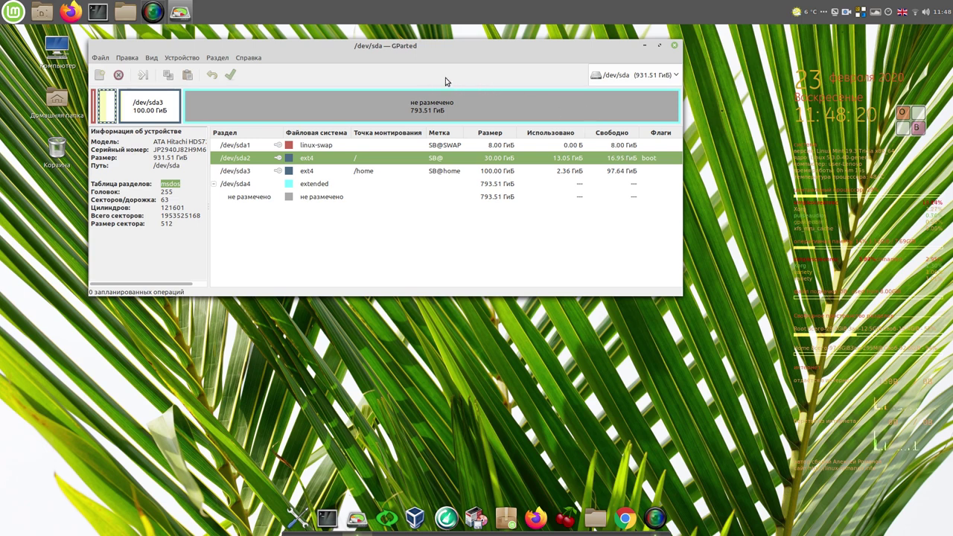
left_click(675, 46)
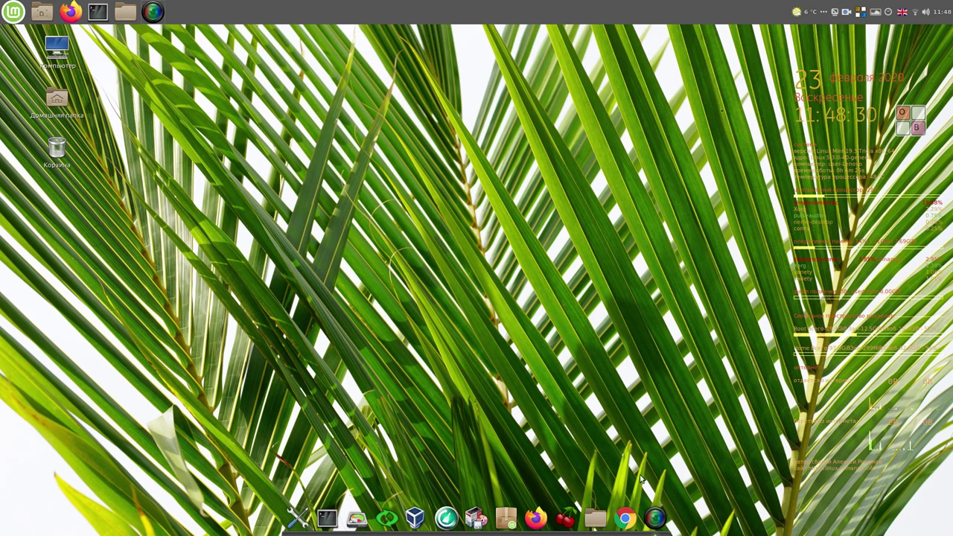
- Switch to Google Chrome and start turning on sync from its settings, bringing up the Google account sign-in form
left_click(625, 517)
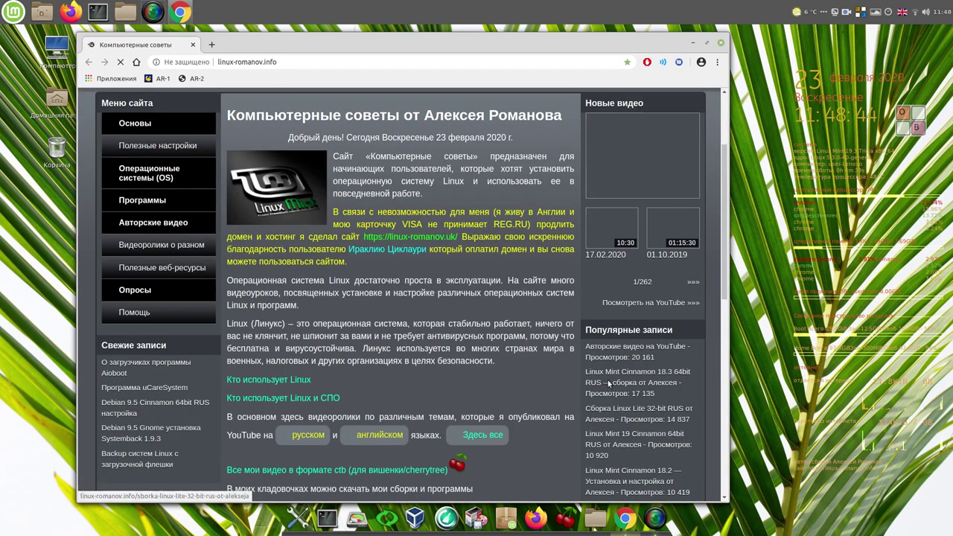
left_click(212, 46)
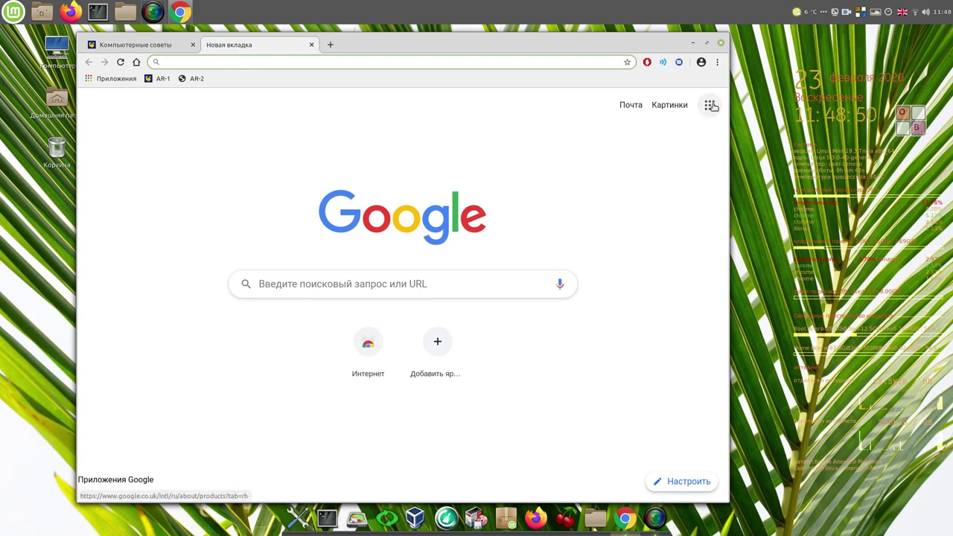
left_click(717, 62)
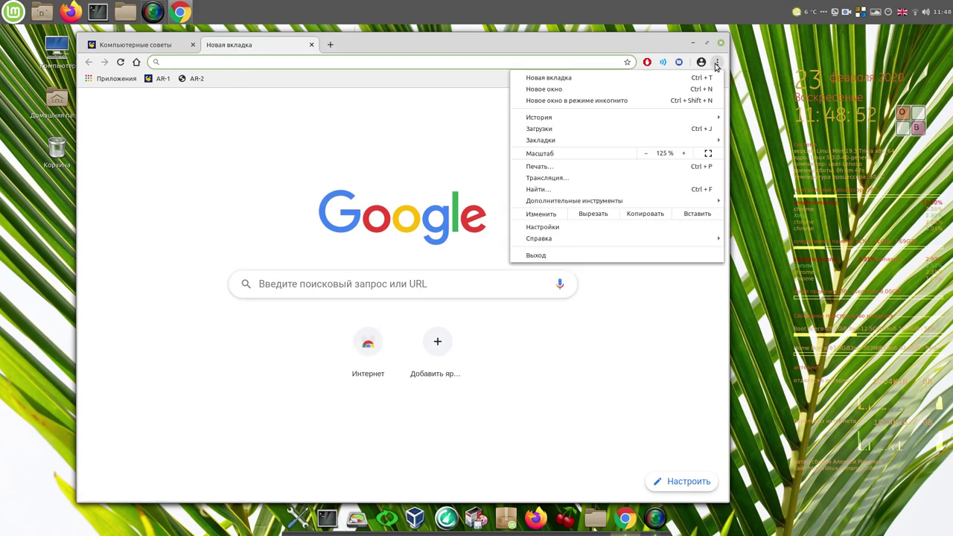
left_click(530, 226)
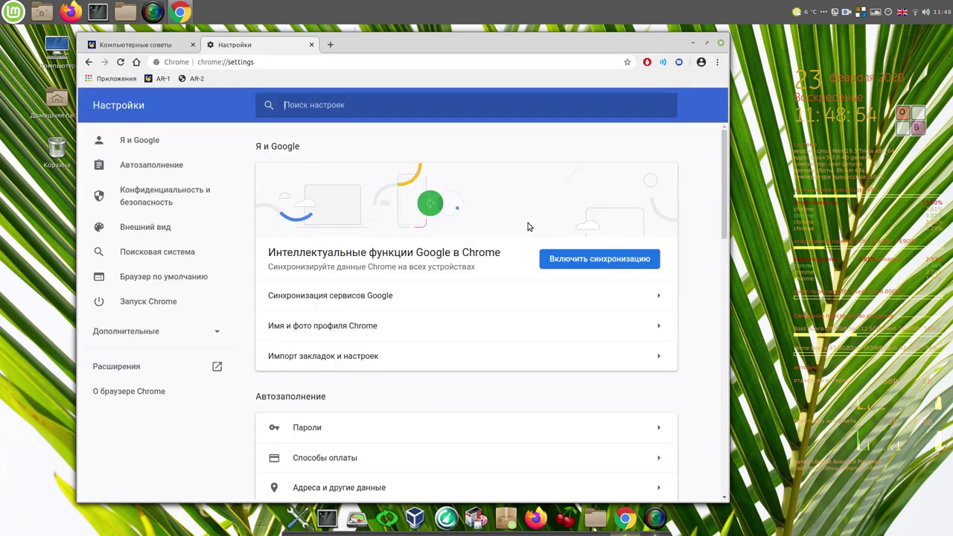
left_click(585, 264)
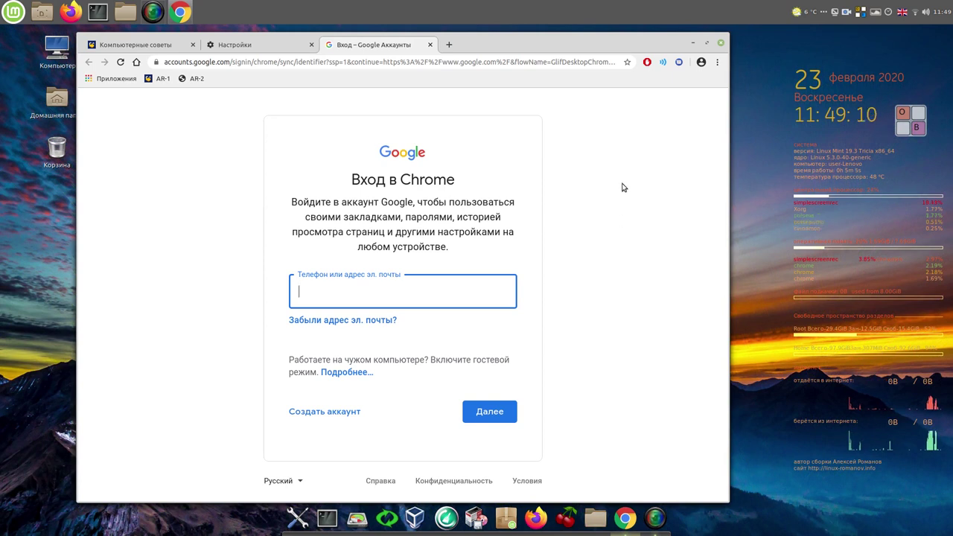
- Pause the screen recording for the account sign-in, and confirm turning on Chrome sync for the signed-in account
left_click(847, 13)
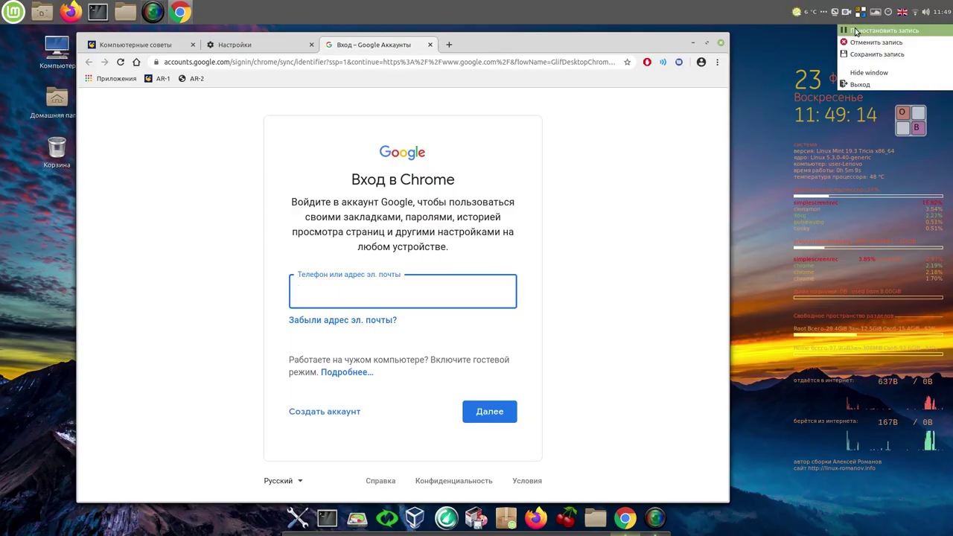
left_click(867, 29)
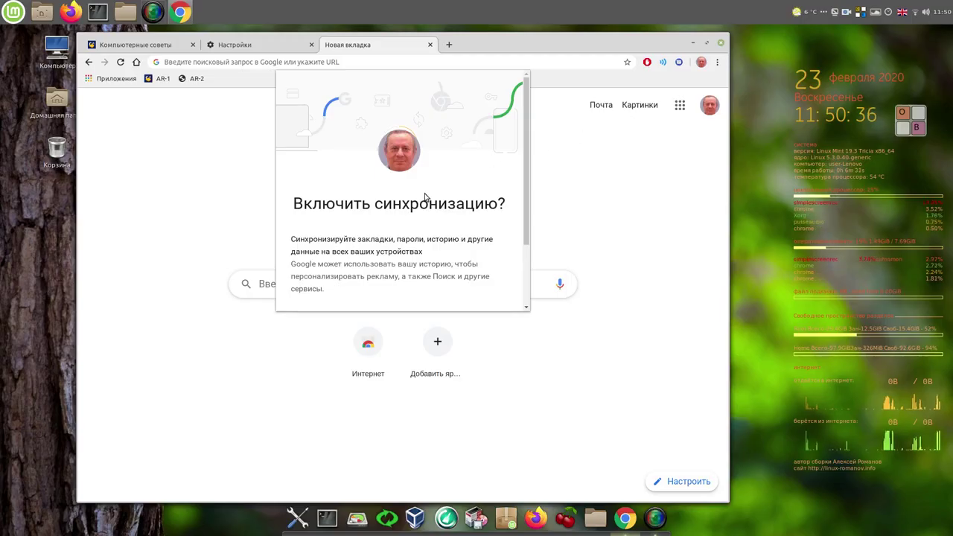
scroll(425, 197, "down", 3)
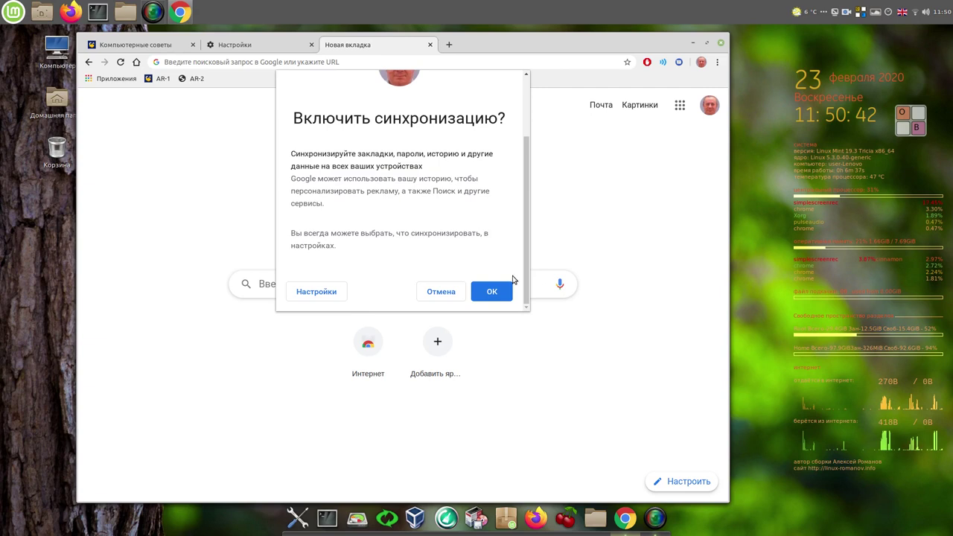
left_click(491, 293)
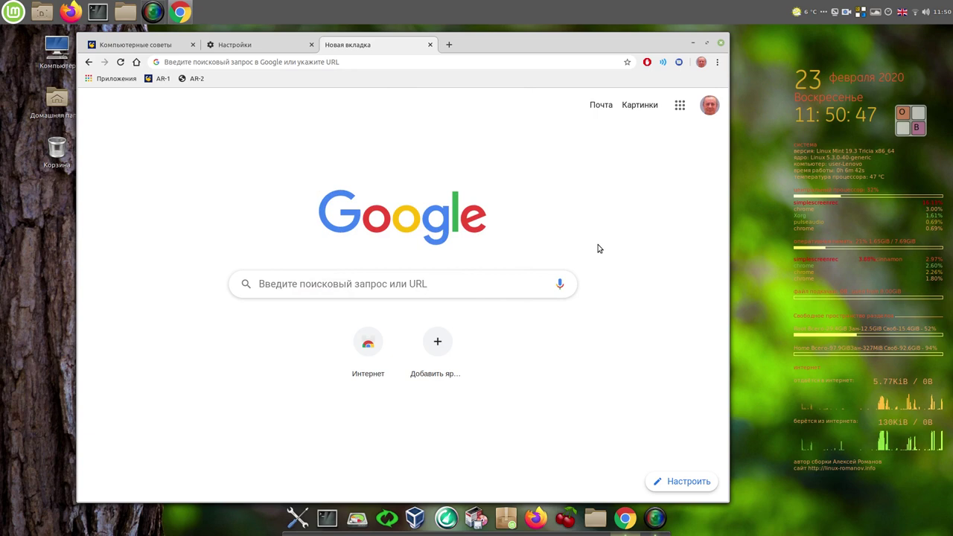
- Review Chrome's settings for sync, appearance, home page, page zoom, search engine, default browser and startup behaviour
left_click(718, 63)
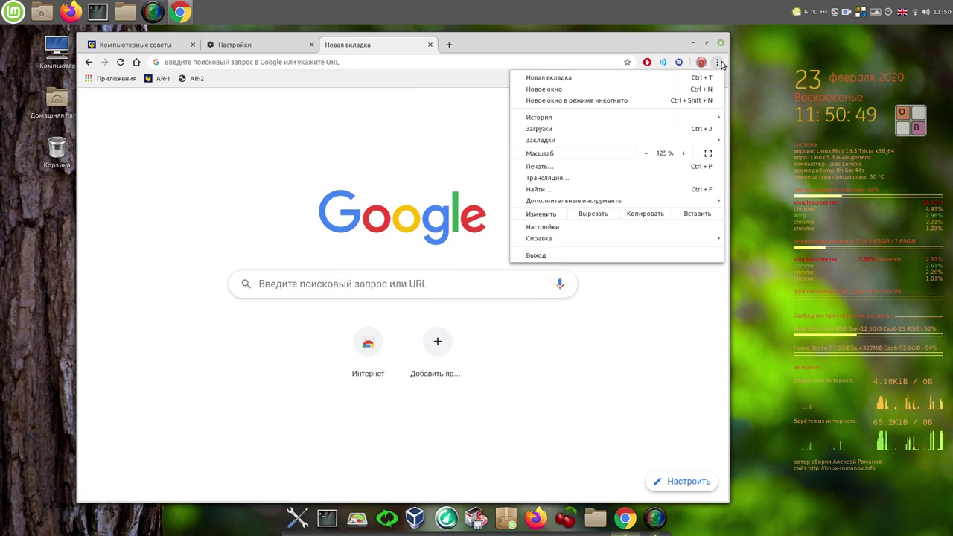
left_click(588, 226)
scroll(477, 314, "down", 5)
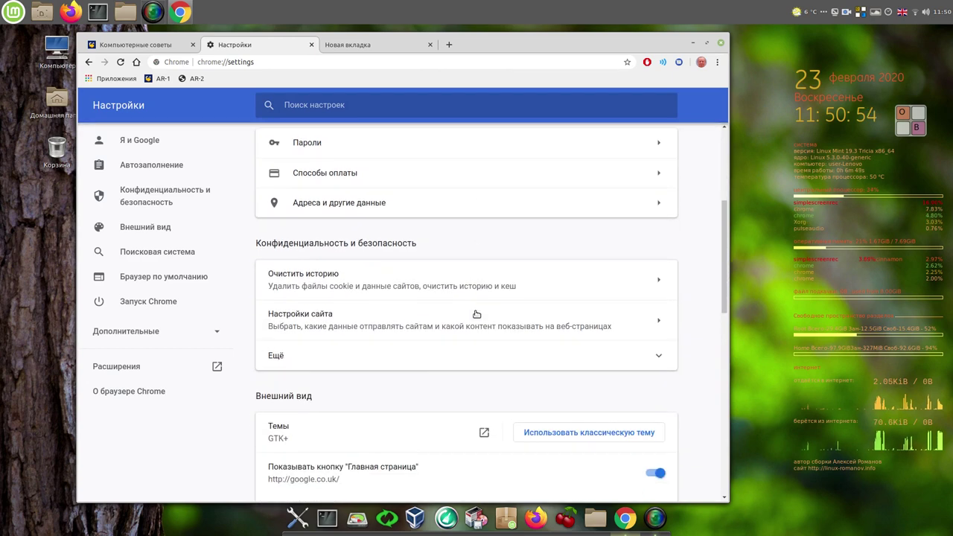
scroll(476, 314, "down", 5)
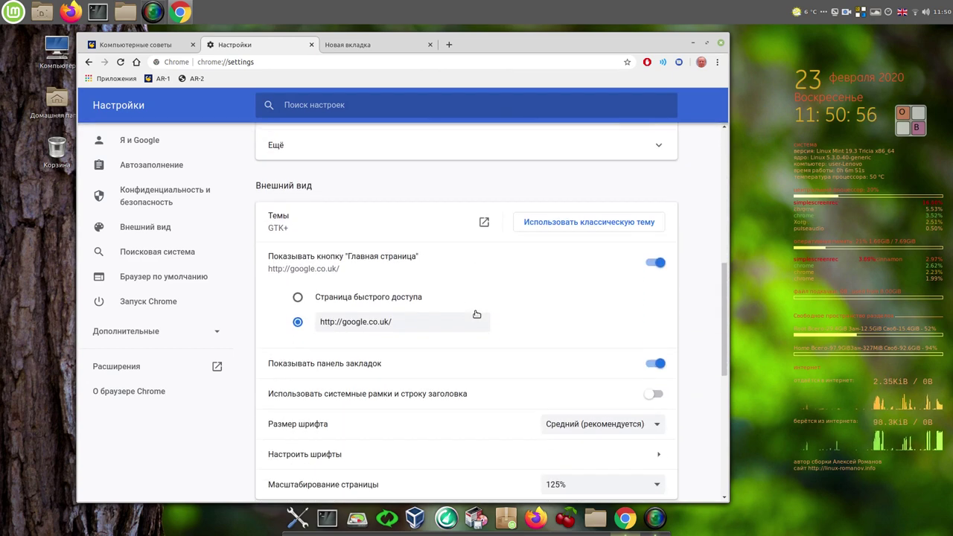
scroll(507, 324, "down", 2)
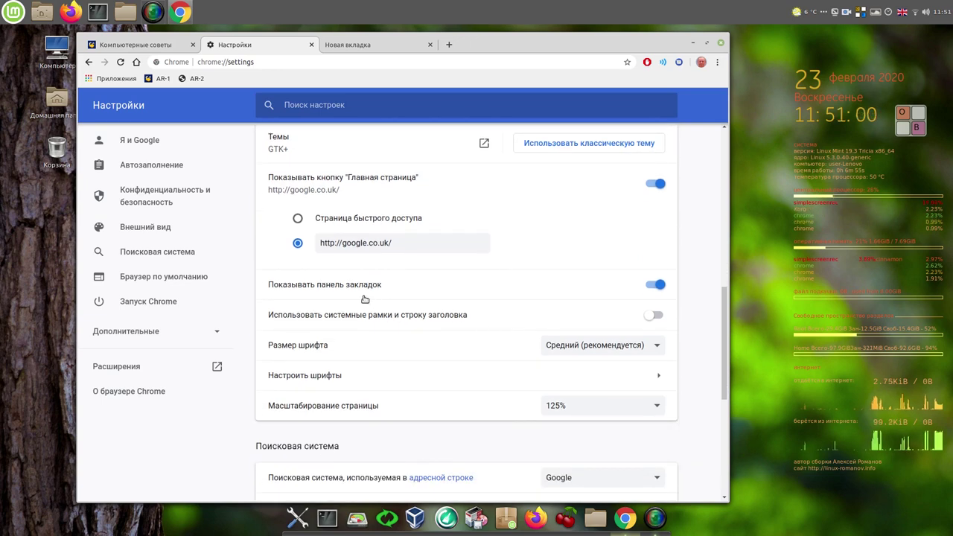
scroll(546, 307, "down", 3)
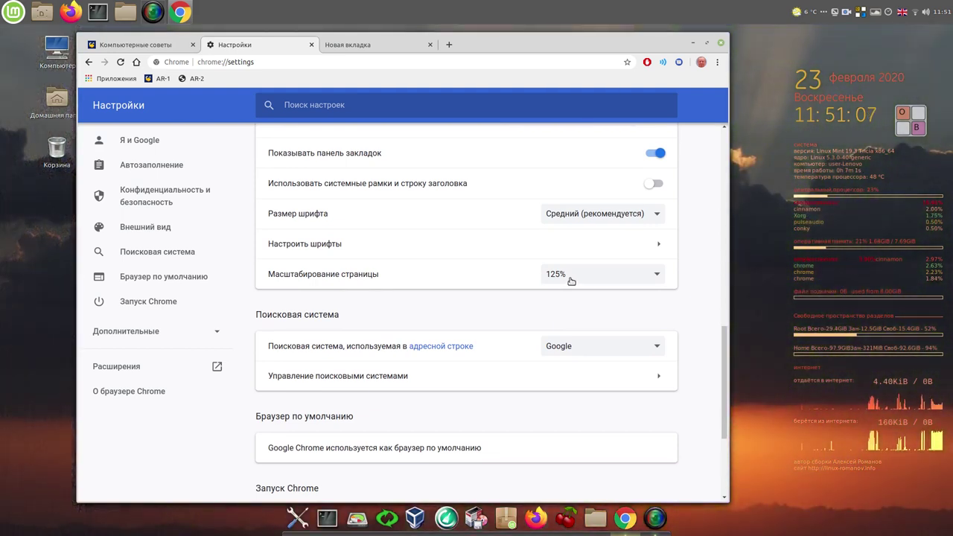
scroll(571, 280, "down", 3)
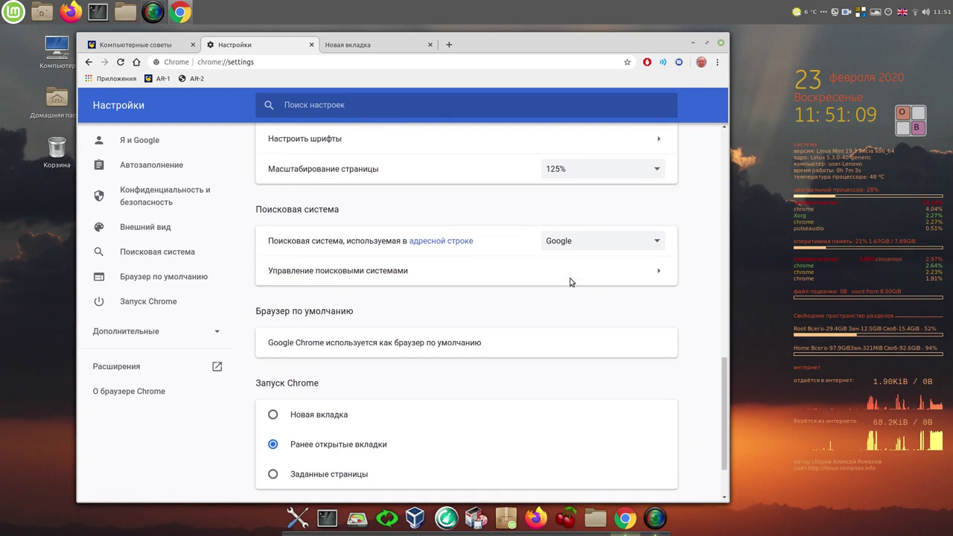
scroll(571, 280, "down", 2)
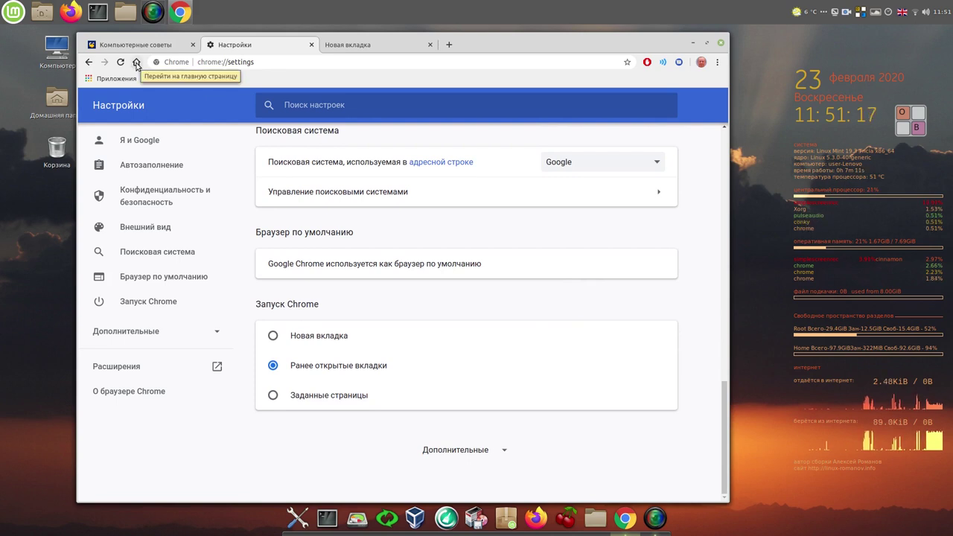
scroll(425, 240, "up", 10)
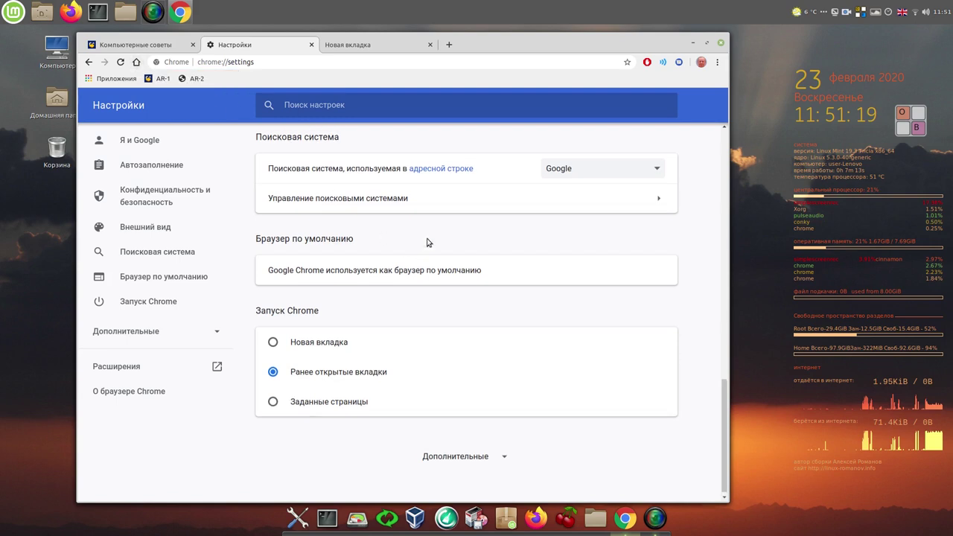
scroll(425, 236, "up", 10)
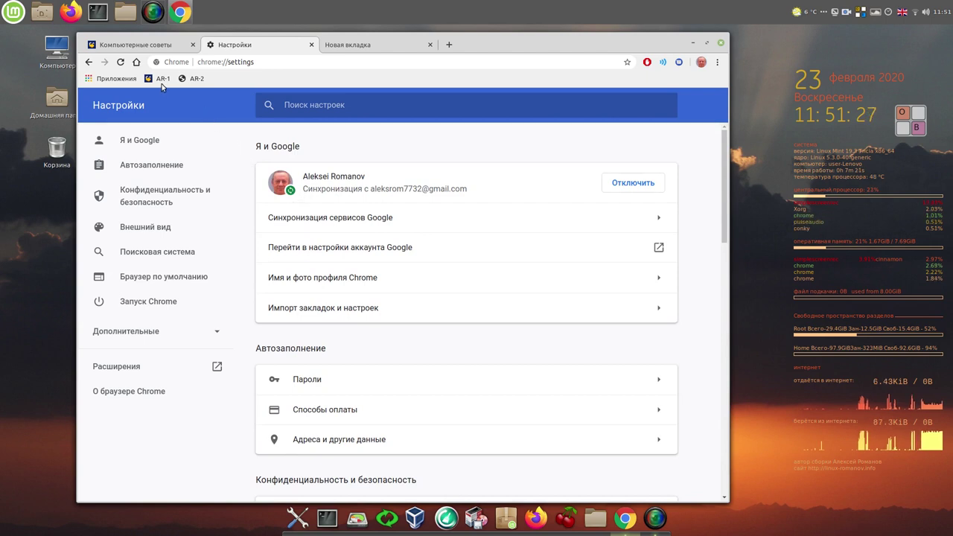
- Load the Google home page in place of the settings and close all other tabs, including the Adblock Plus page
left_click(136, 62)
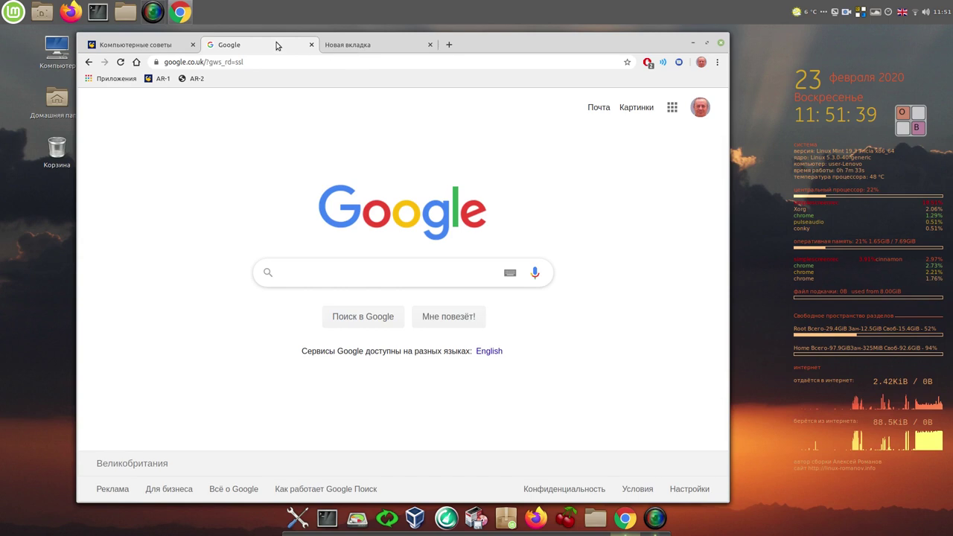
left_click(193, 44)
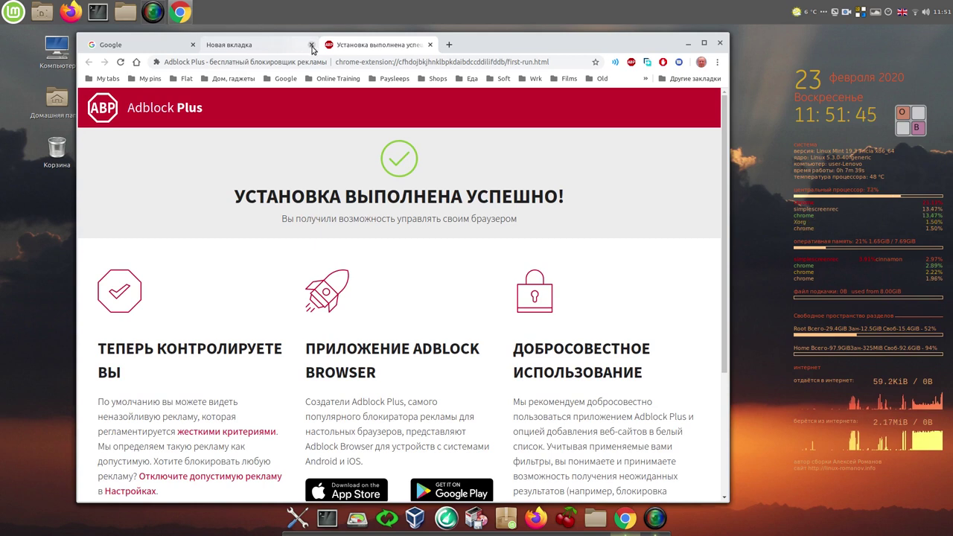
left_click(312, 46)
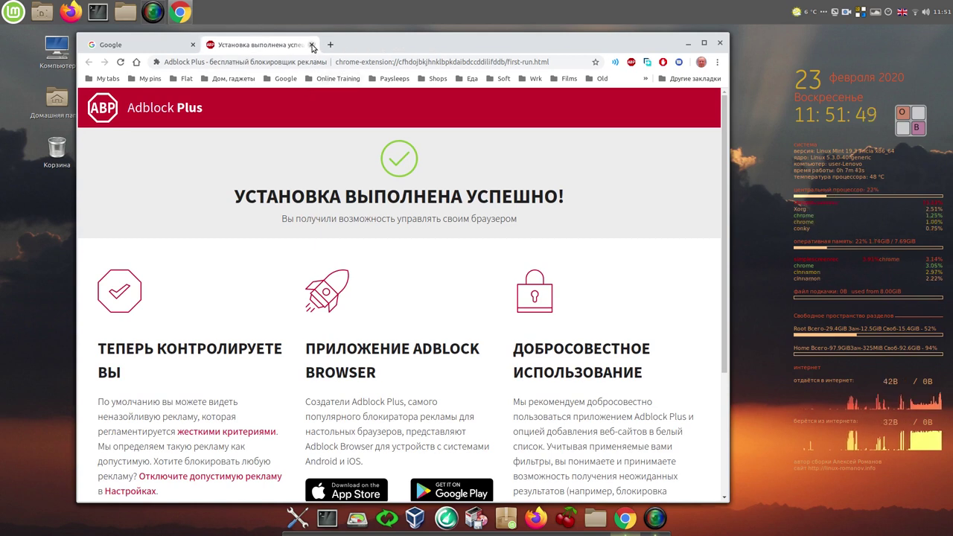
left_click(312, 45)
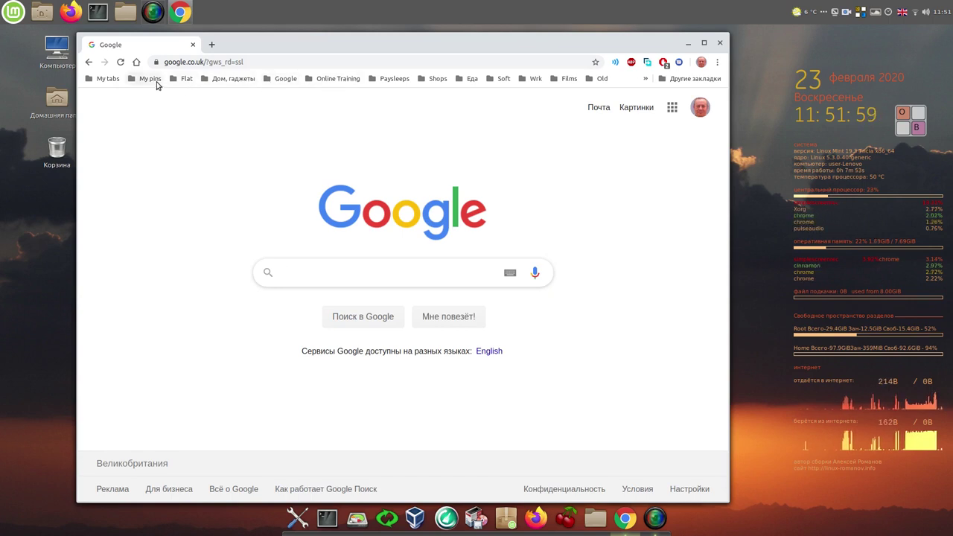
- Open all bookmarks from the My tabs folder and close the Google home page tab
right_click(113, 82)
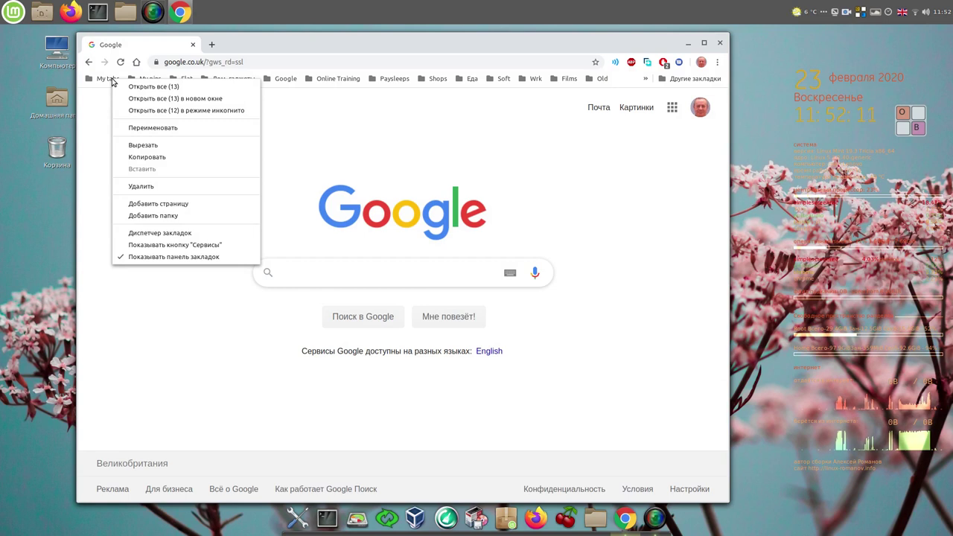
left_click(190, 87)
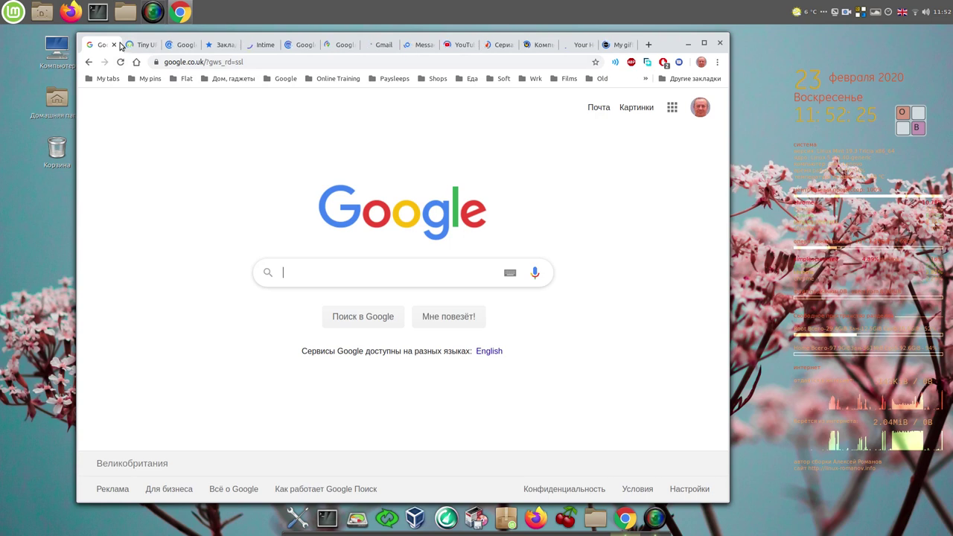
left_click(116, 45)
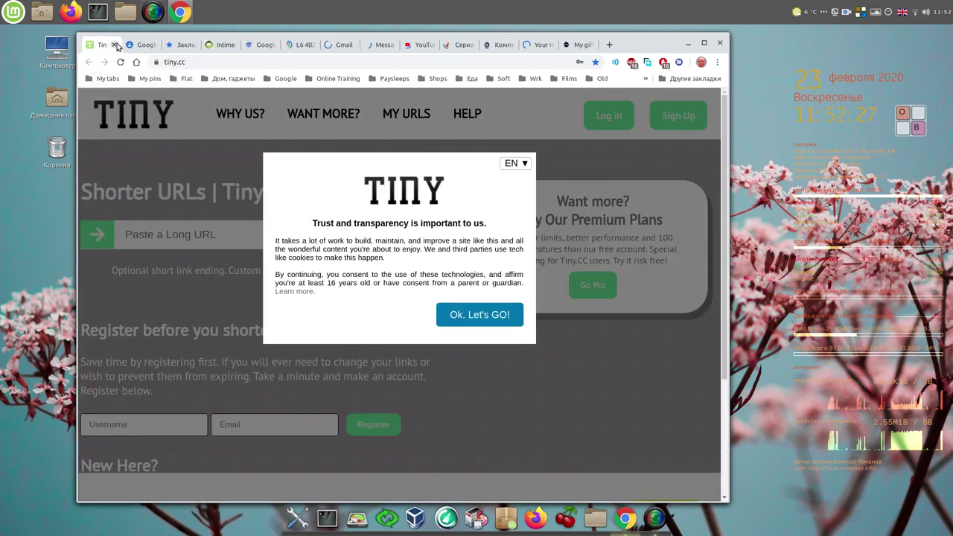
- Accept the consent notice on the tiny.cc page and pin its tab
left_click(491, 314)
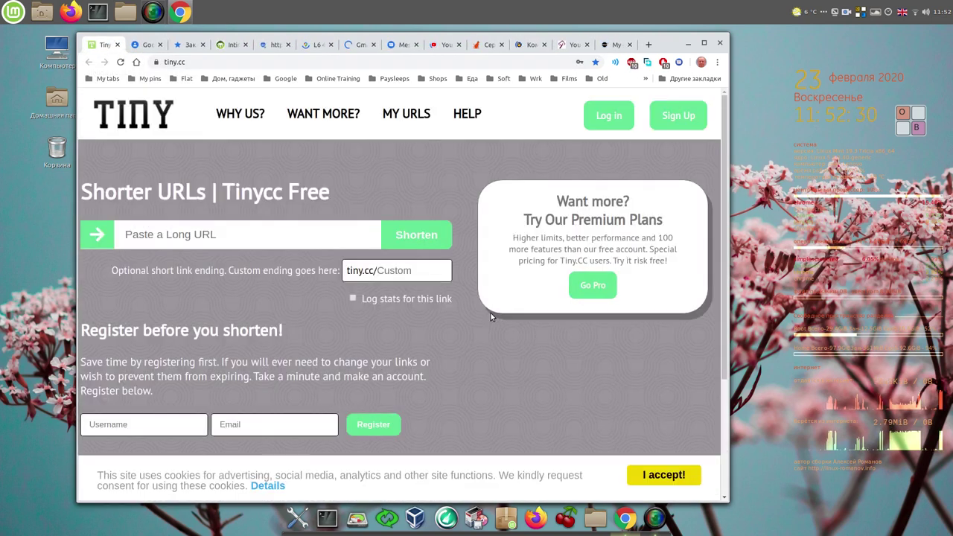
right_click(104, 45)
left_click(137, 90)
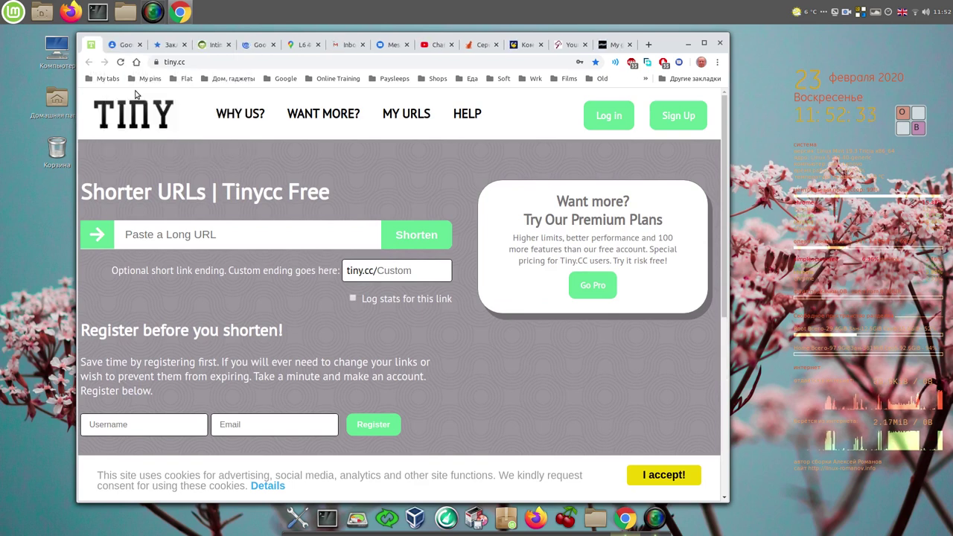
- Close the Google Contacts tab
left_click(125, 46)
right_click(125, 46)
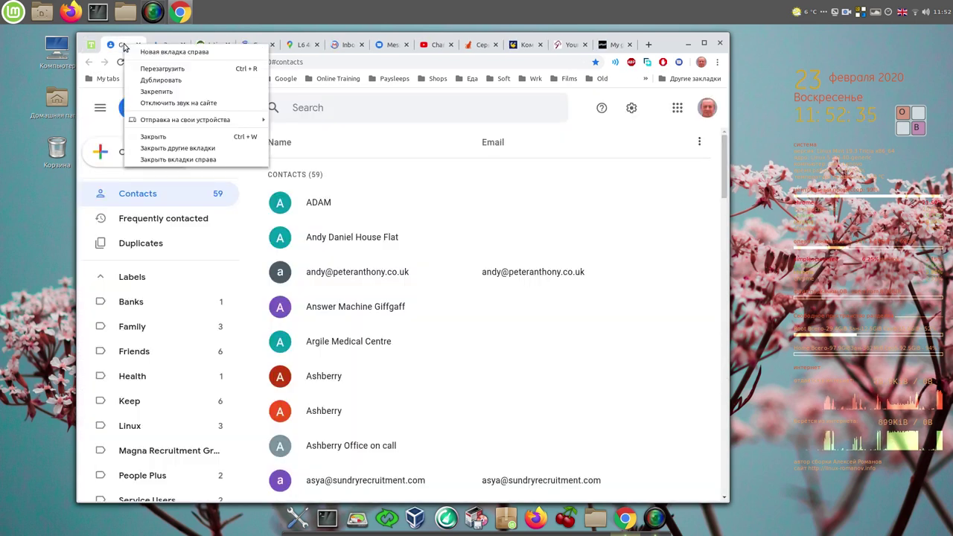
left_click(167, 137)
- Close the InTime timesheet login tab
left_click(179, 46)
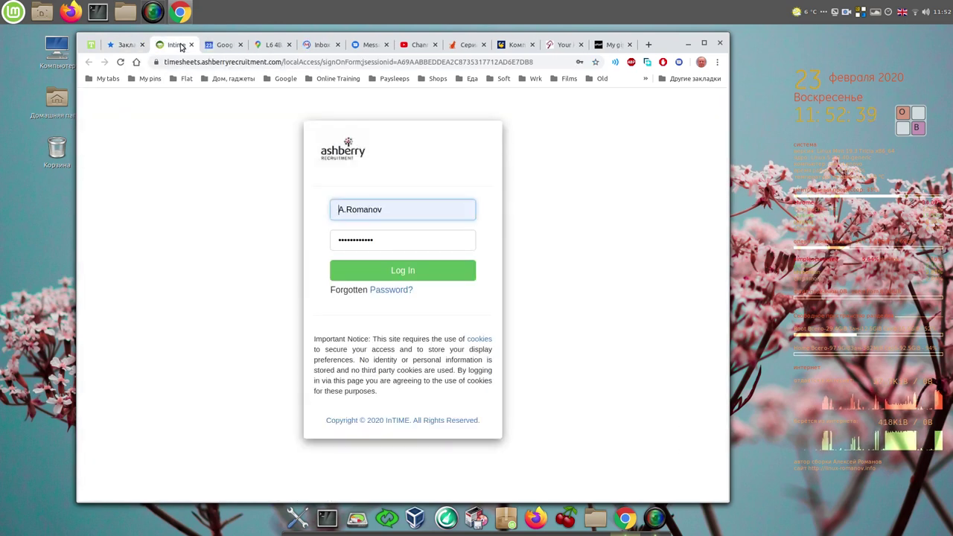
right_click(181, 47)
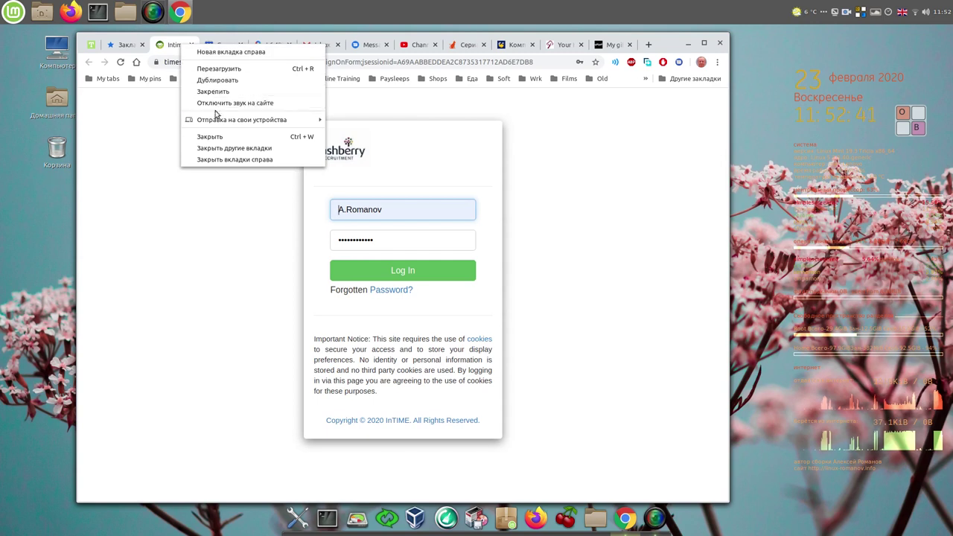
mouse_move(216, 121)
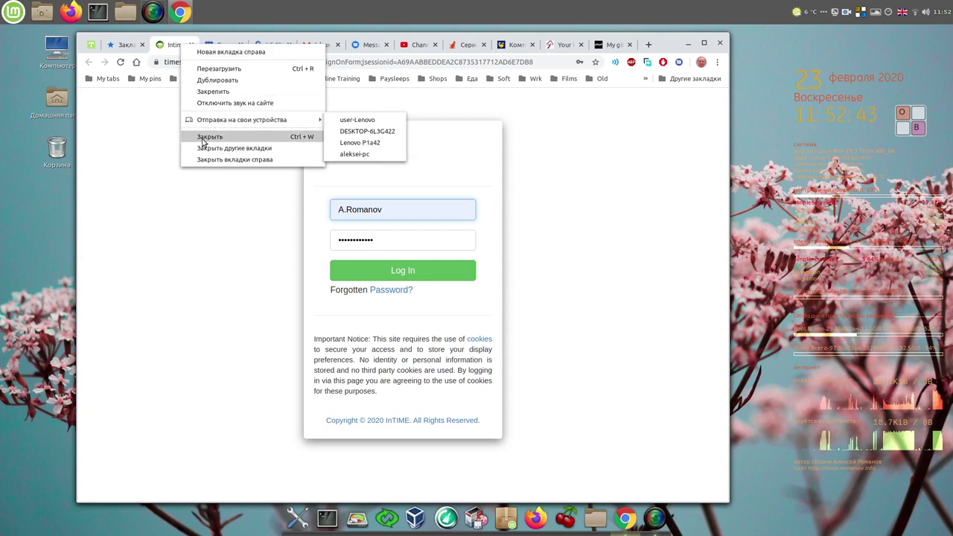
left_click(210, 137)
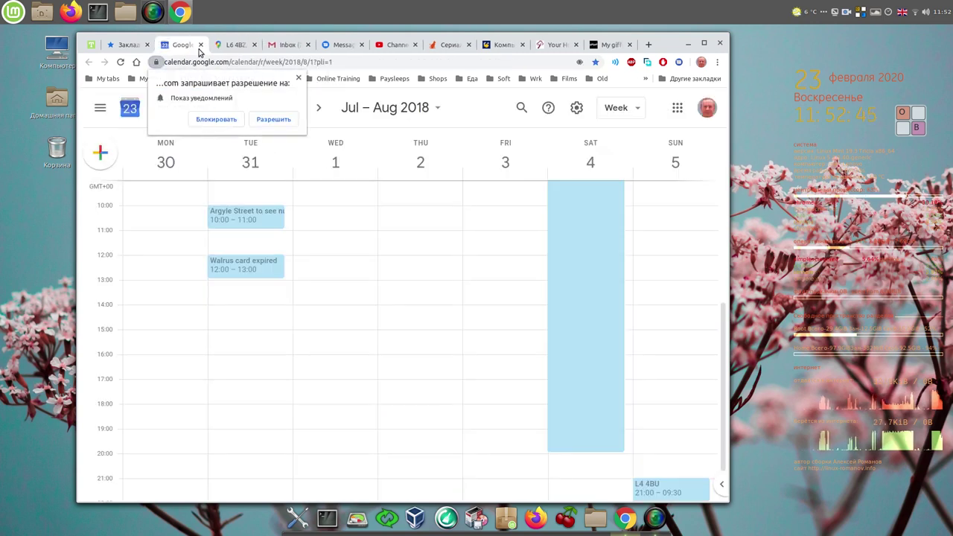
- Allow notifications from Google Calendar and move its week view to 23 February 2020
left_click(274, 121)
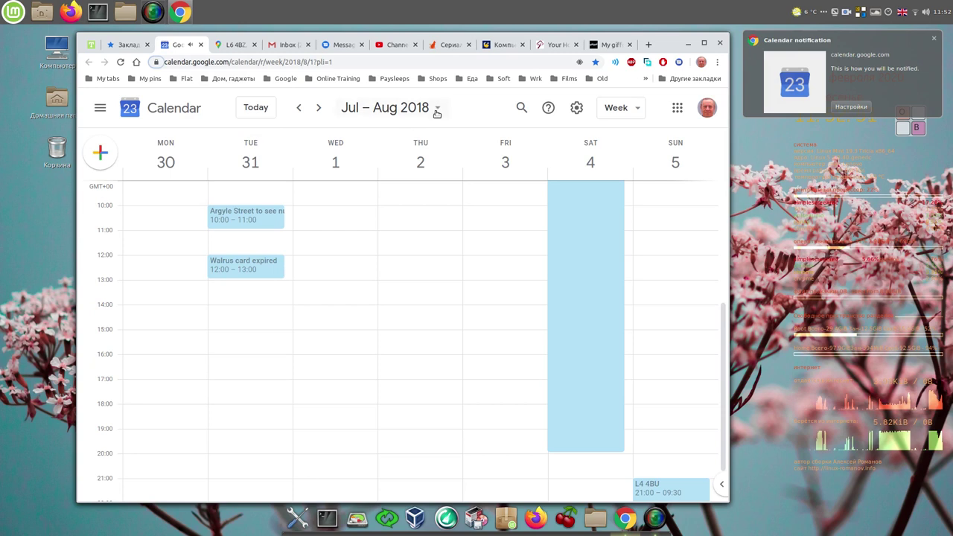
left_click(438, 109)
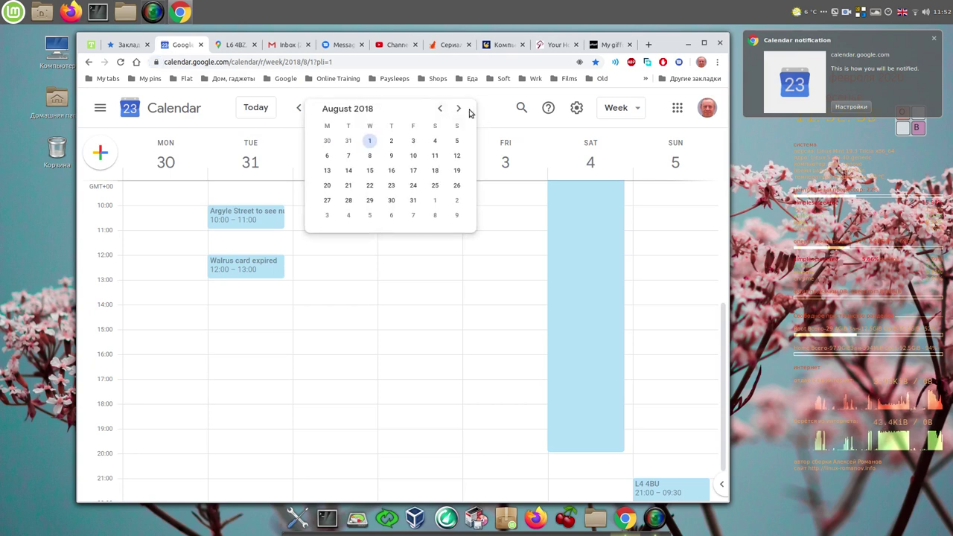
left_click(459, 110)
double_click(459, 109)
double_click(459, 109)
left_click(460, 110)
double_click(459, 110)
double_click(460, 109)
triple_click(459, 110)
left_click(459, 110)
left_click(459, 109)
double_click(459, 110)
double_click(459, 109)
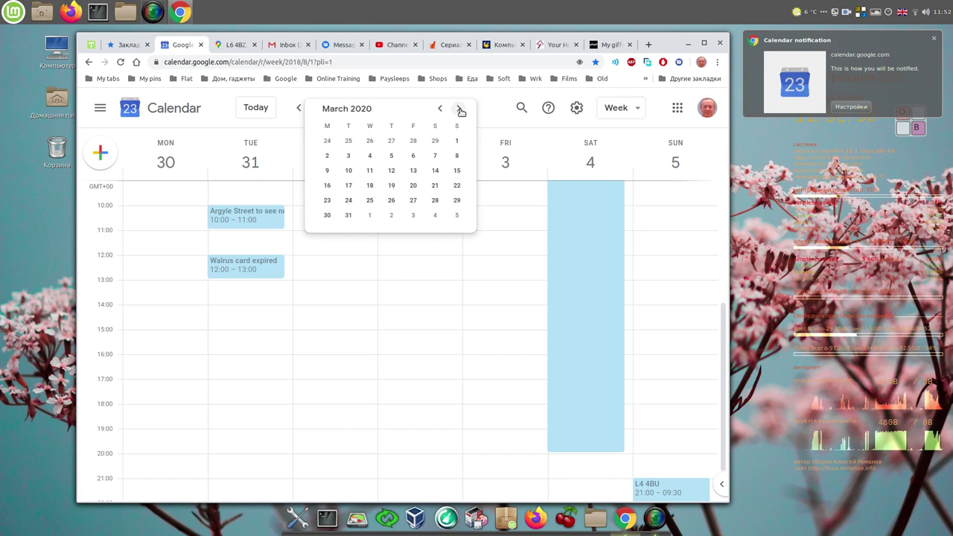
left_click(440, 109)
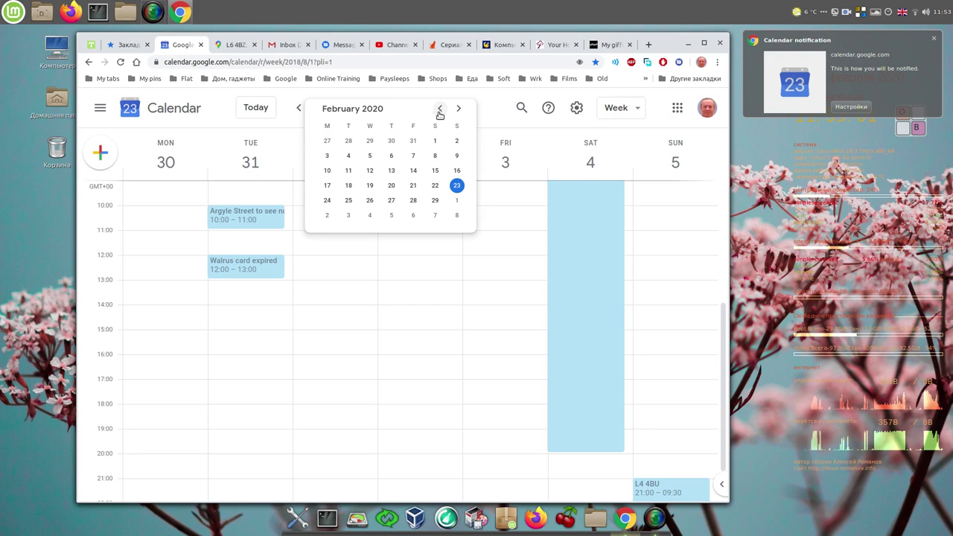
left_click(456, 186)
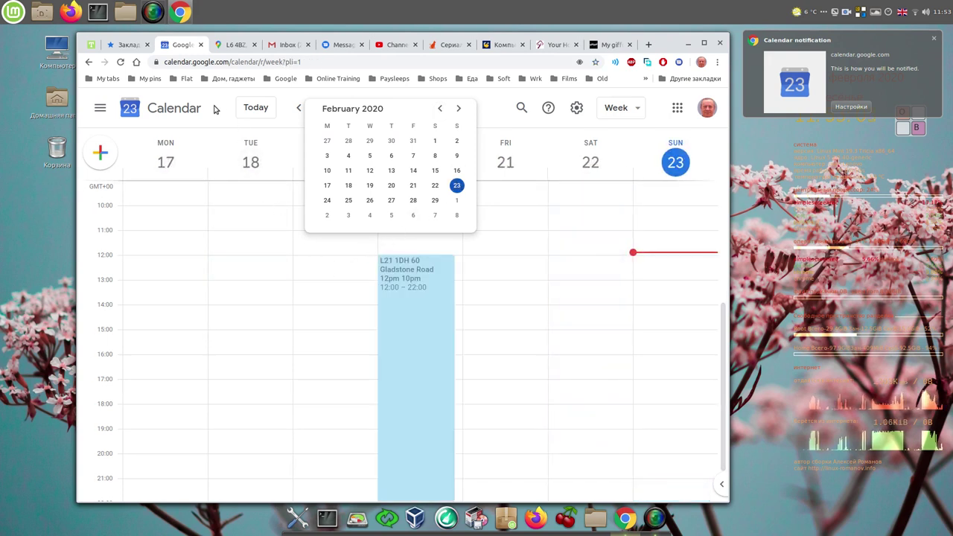
- Pin the Google Calendar tab and the bookmarks manager tab
right_click(190, 49)
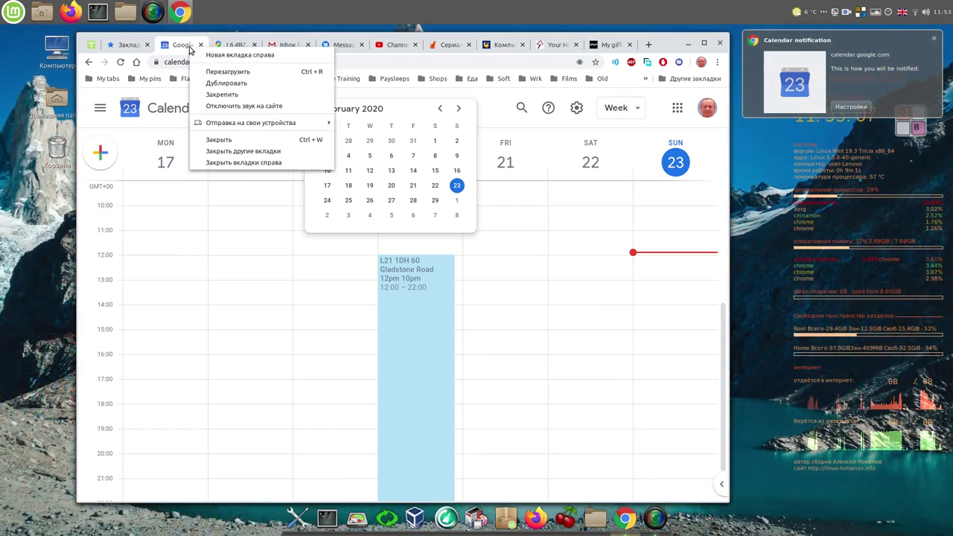
left_click(222, 95)
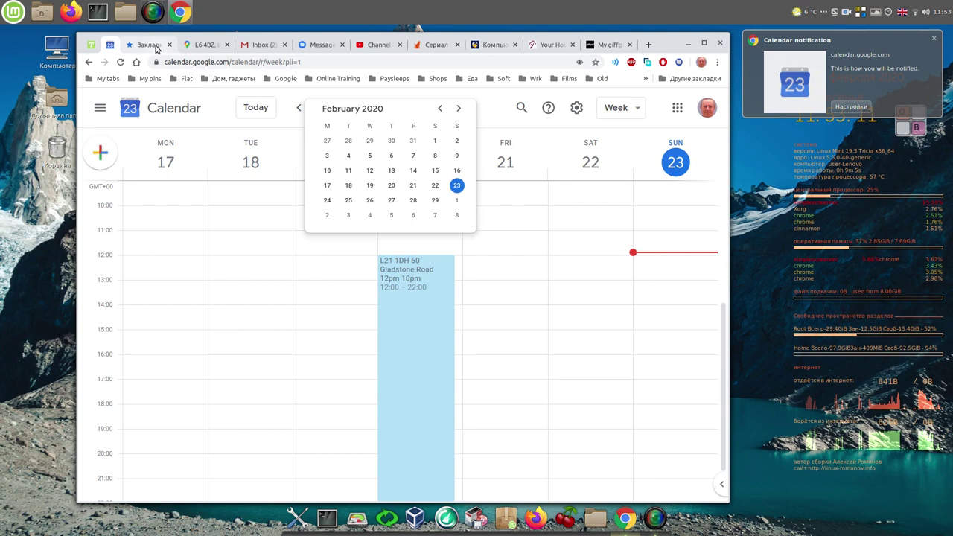
left_click(156, 50)
right_click(158, 49)
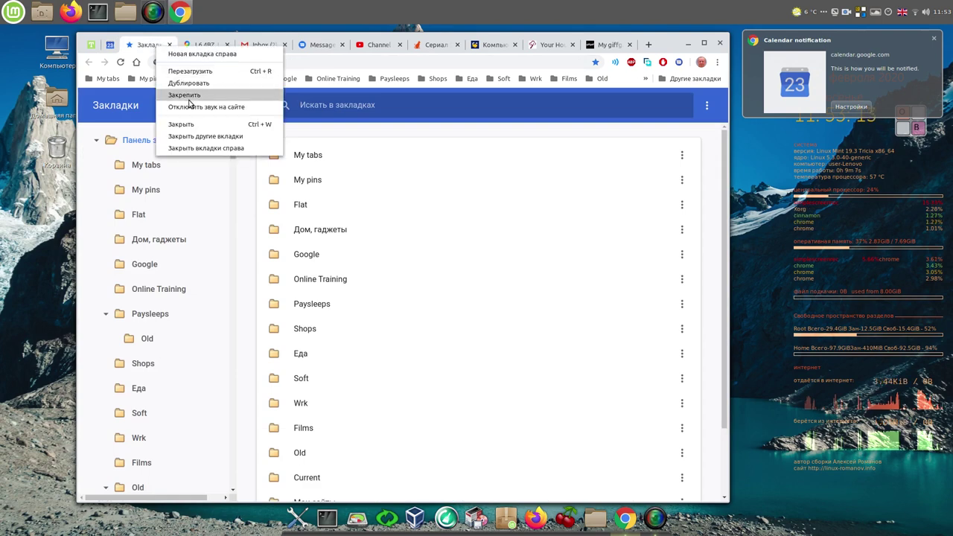
left_click(188, 99)
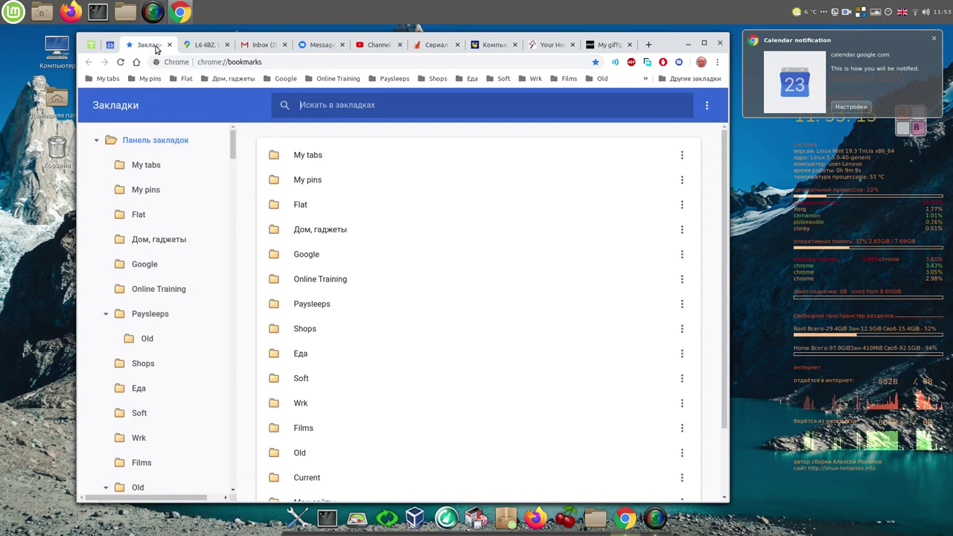
right_click(156, 47)
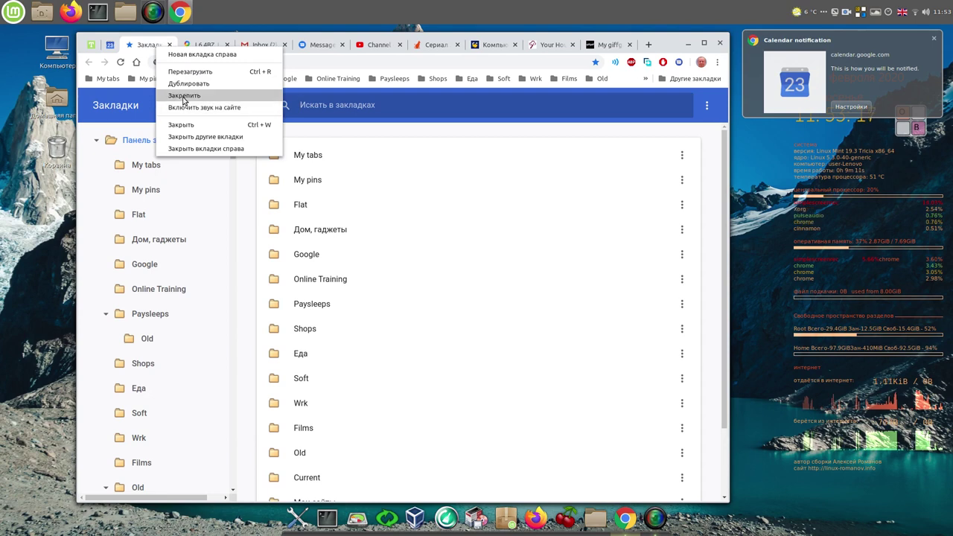
left_click(184, 96)
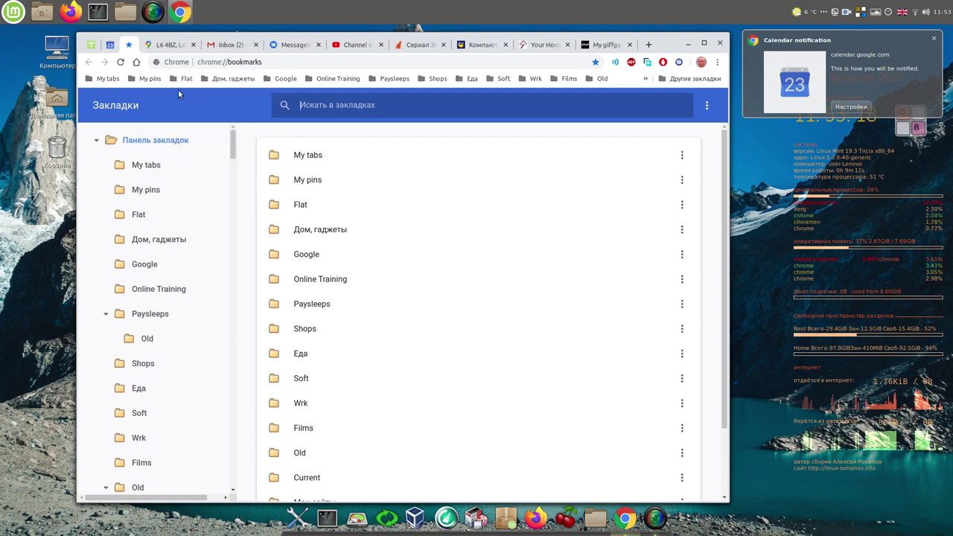
- Pin the Google Maps tab and the Gmail inbox tab
left_click(177, 51)
right_click(179, 54)
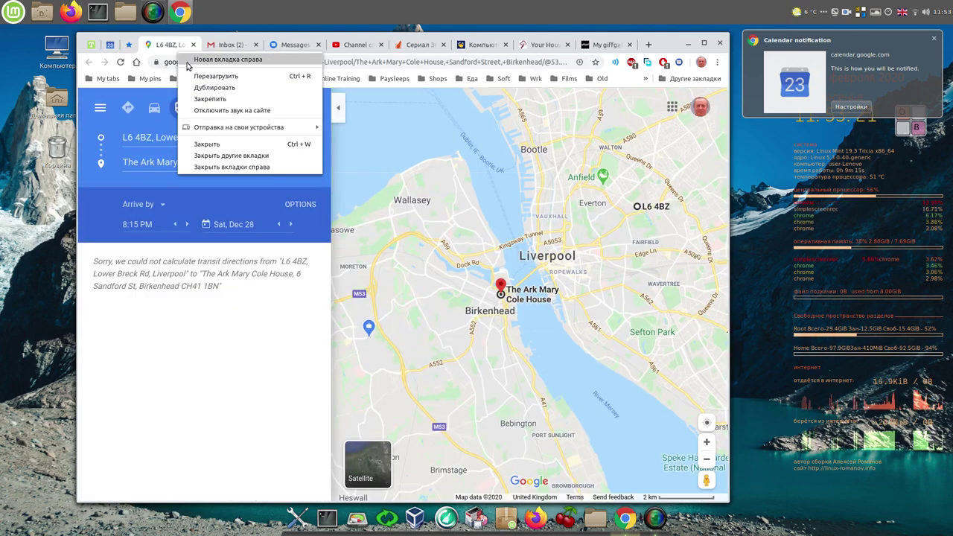
left_click(211, 98)
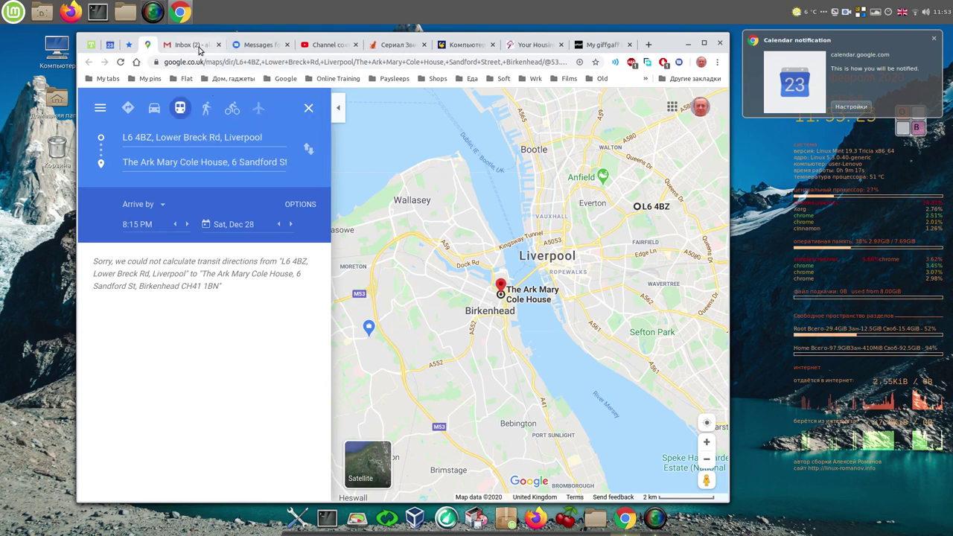
right_click(199, 50)
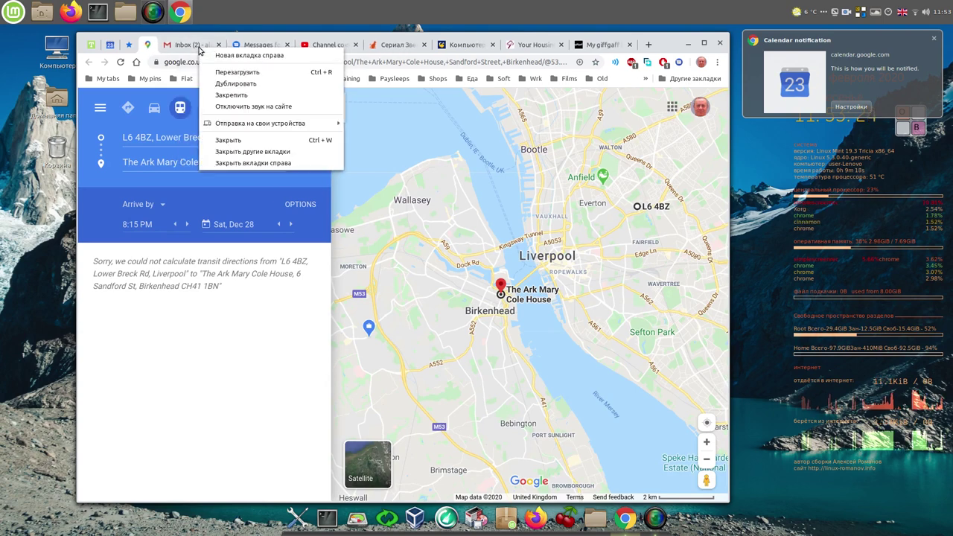
left_click(226, 95)
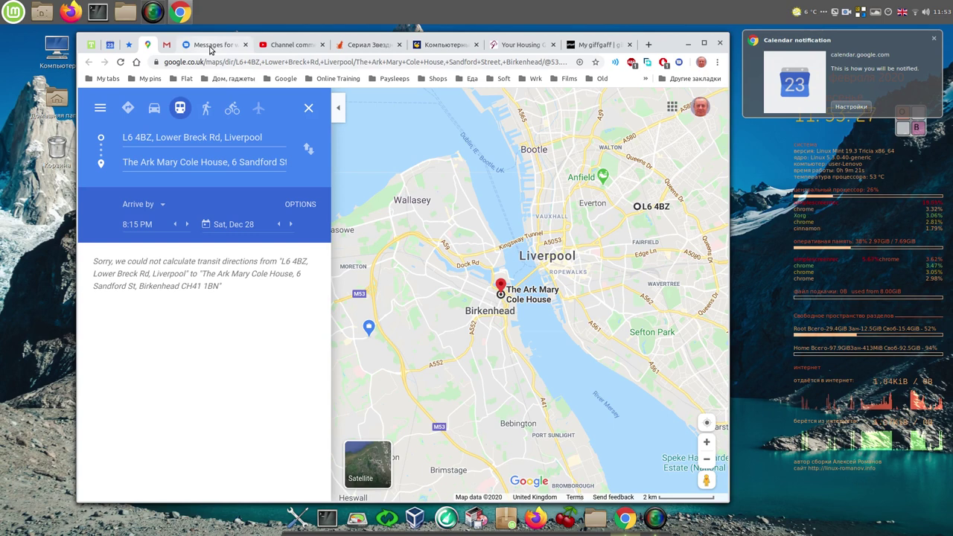
- Allow notifications from Google Messages for web and pin its tab
left_click(211, 45)
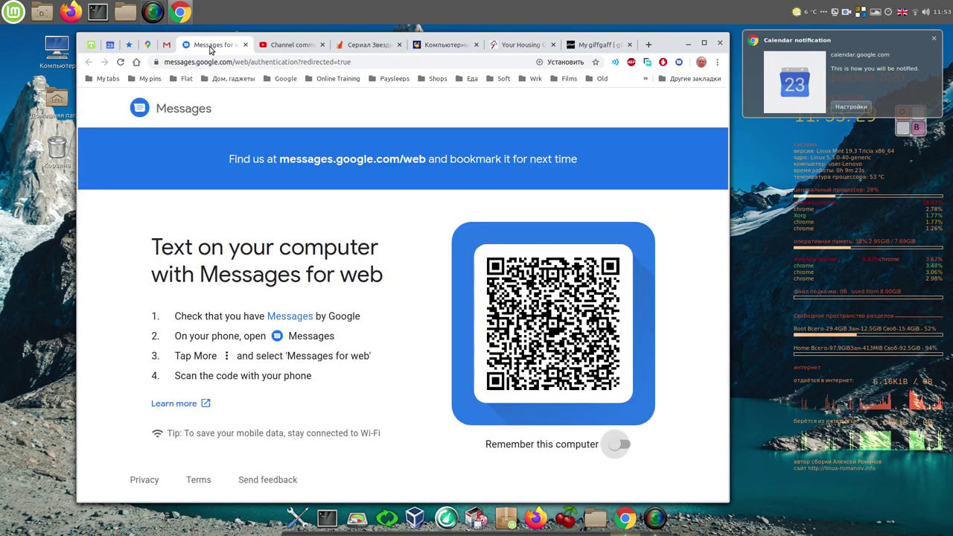
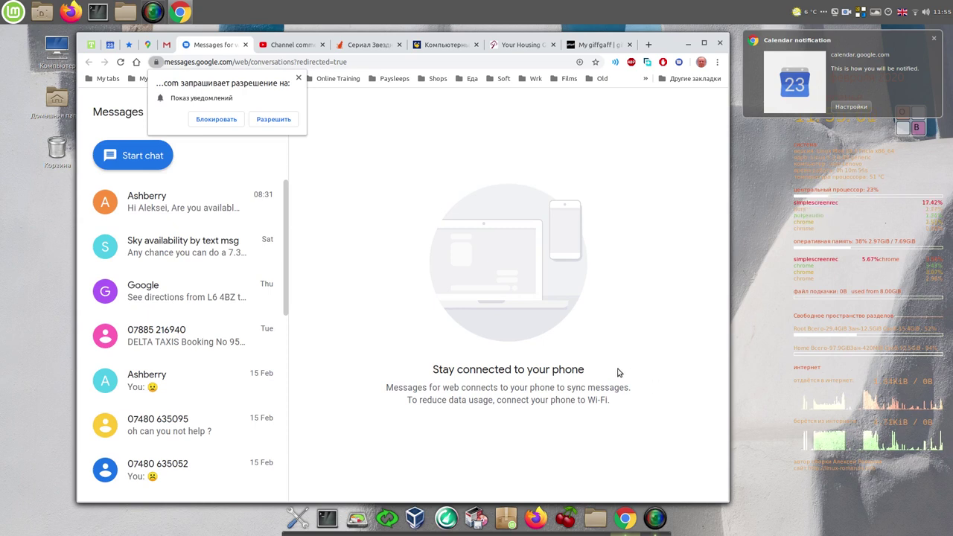
left_click(273, 121)
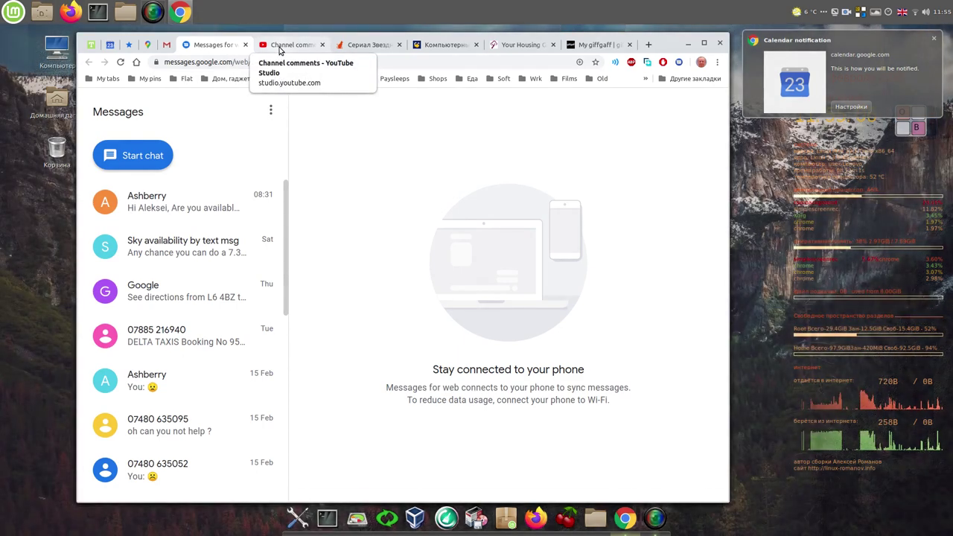
left_click(280, 47)
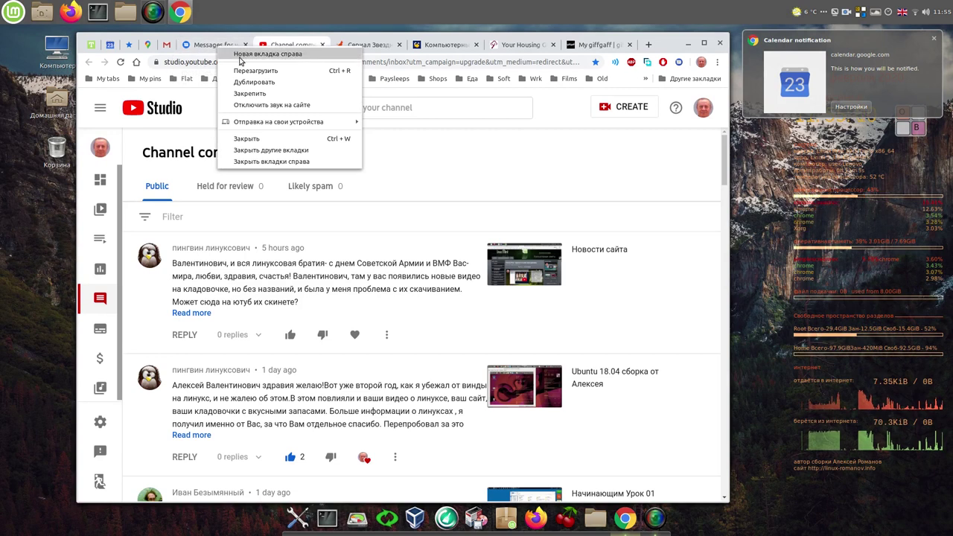
left_click(259, 93)
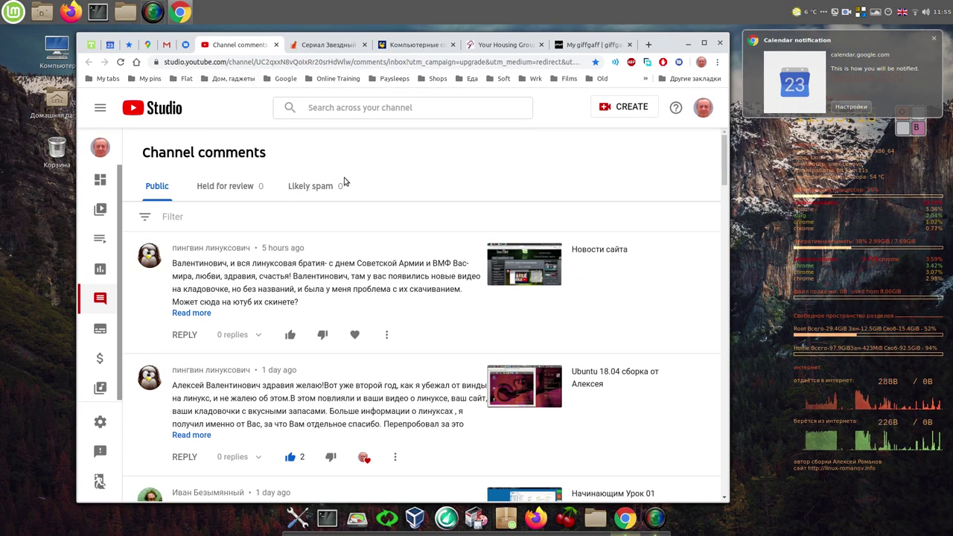
- Pin the YouTube Studio tab and check the Held for review and Likely spam comments before returning to Public
right_click(245, 50)
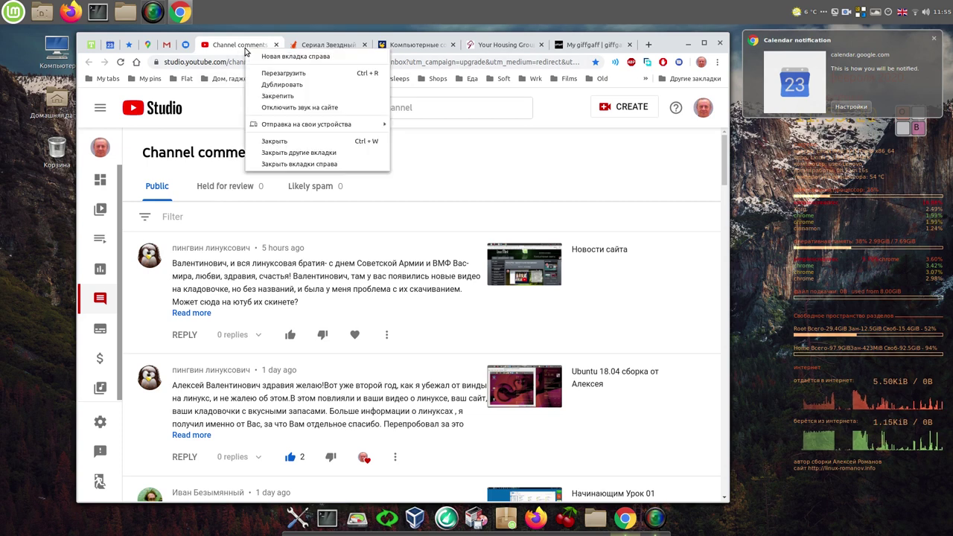
left_click(301, 98)
left_click(239, 190)
left_click(321, 191)
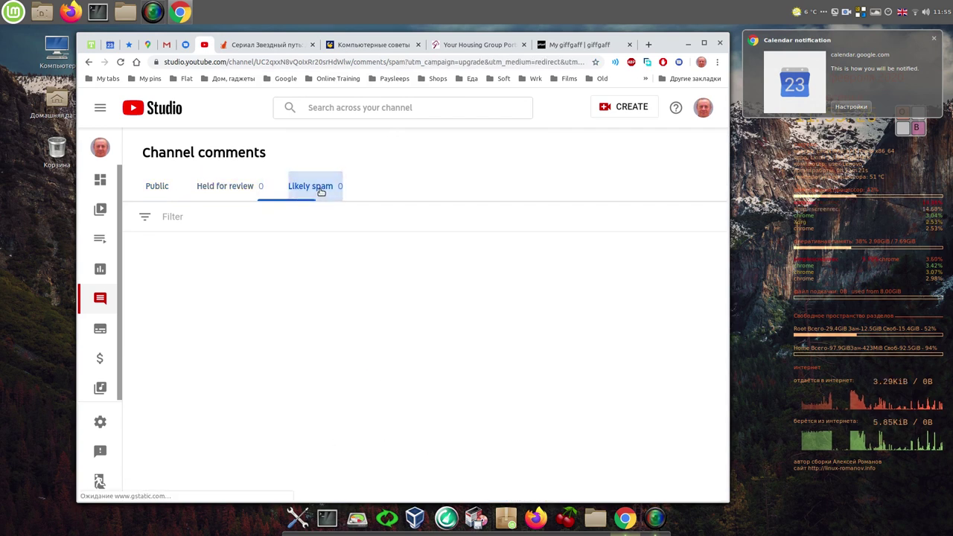
left_click(155, 187)
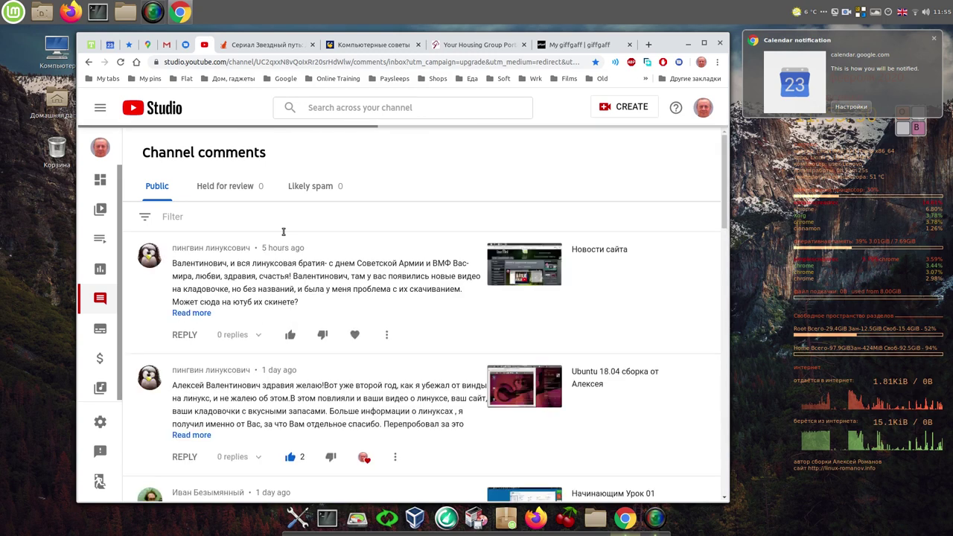
- Dismiss the Calendar desktop notification, and like and heart the newest comment, on the video "Новости сайта"
left_click(936, 40)
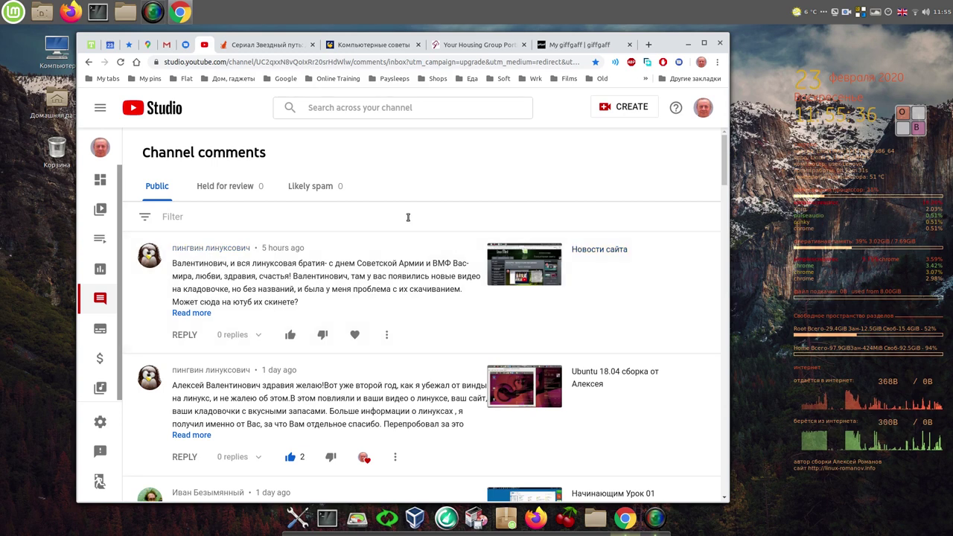
left_click(291, 335)
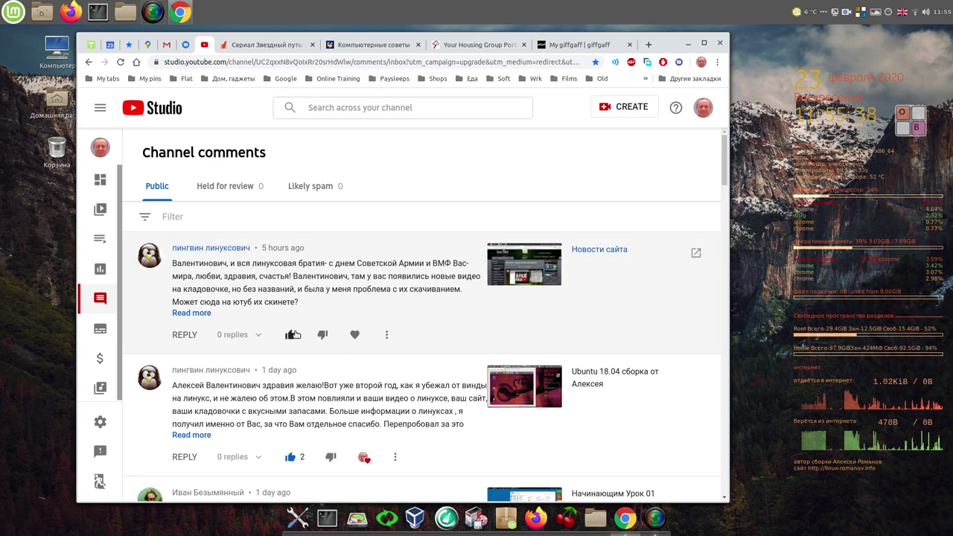
left_click(362, 335)
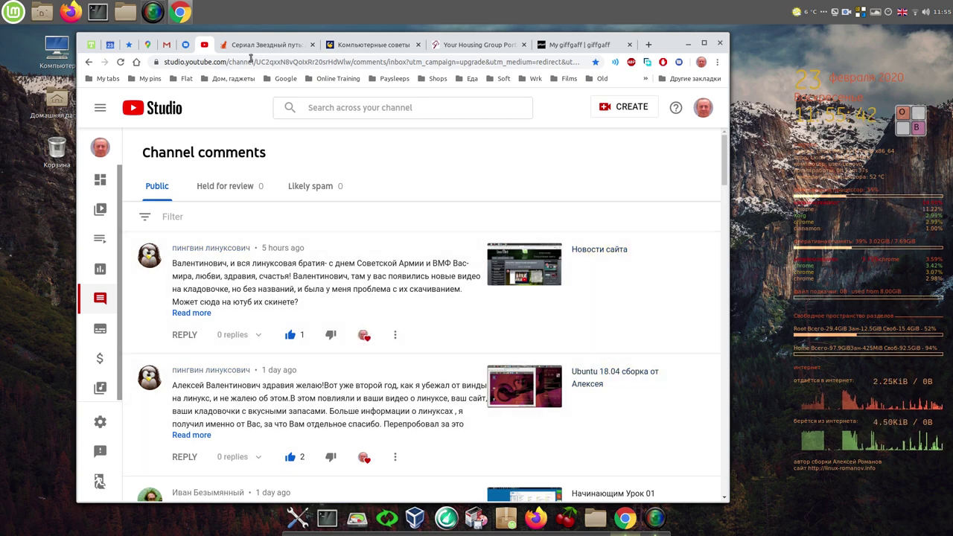
- Sign in to seasonvar.ru with the saved VK account and open the "На чем остановились" page
left_click(265, 44)
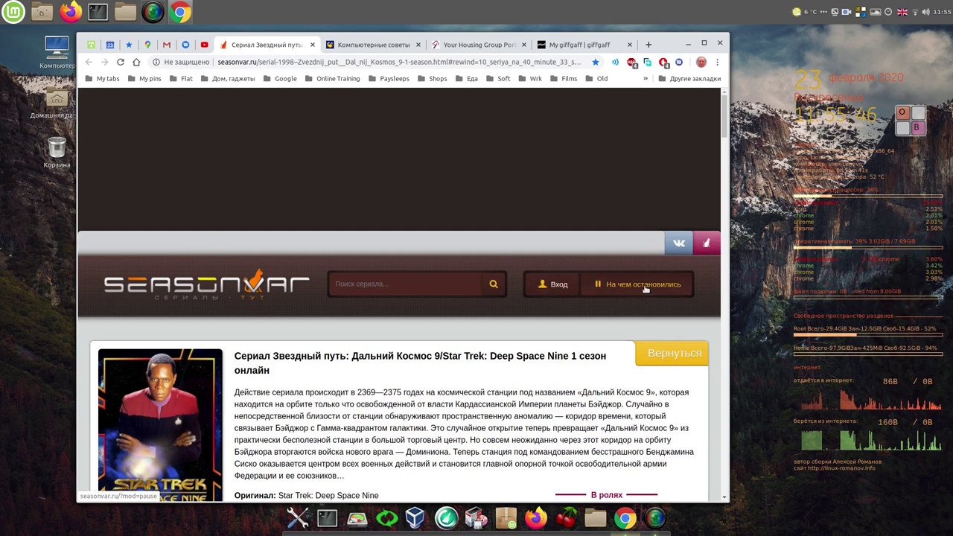
left_click(552, 287)
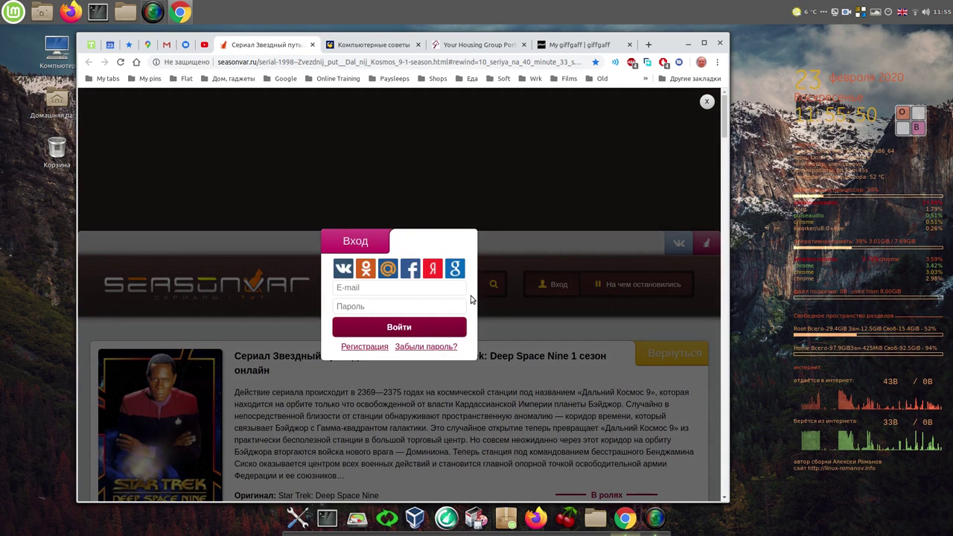
left_click(342, 269)
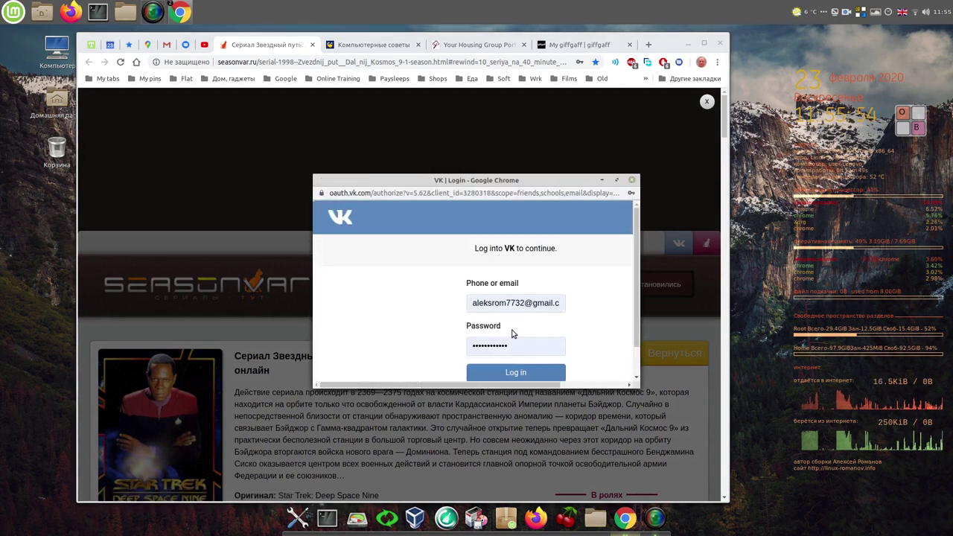
left_click(537, 371)
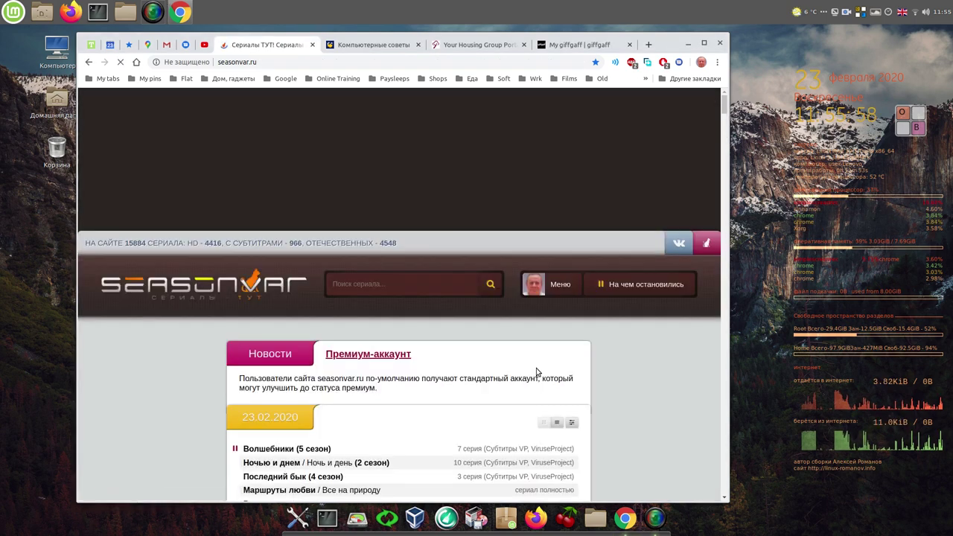
left_click(644, 287)
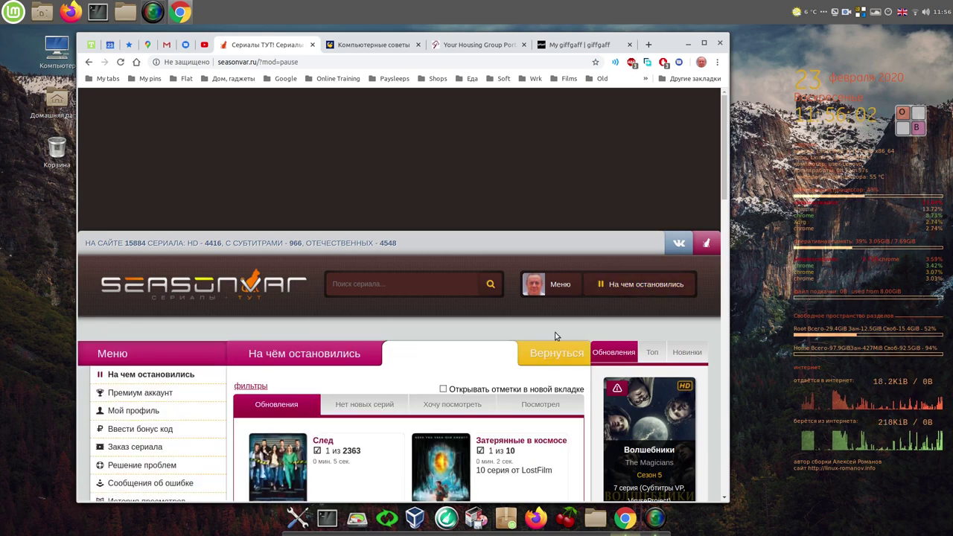
- Open the series "Мухтар. Новый след" at episode 170 from the "На чём остановились" list and pause the playback
scroll(384, 407, "down", 3)
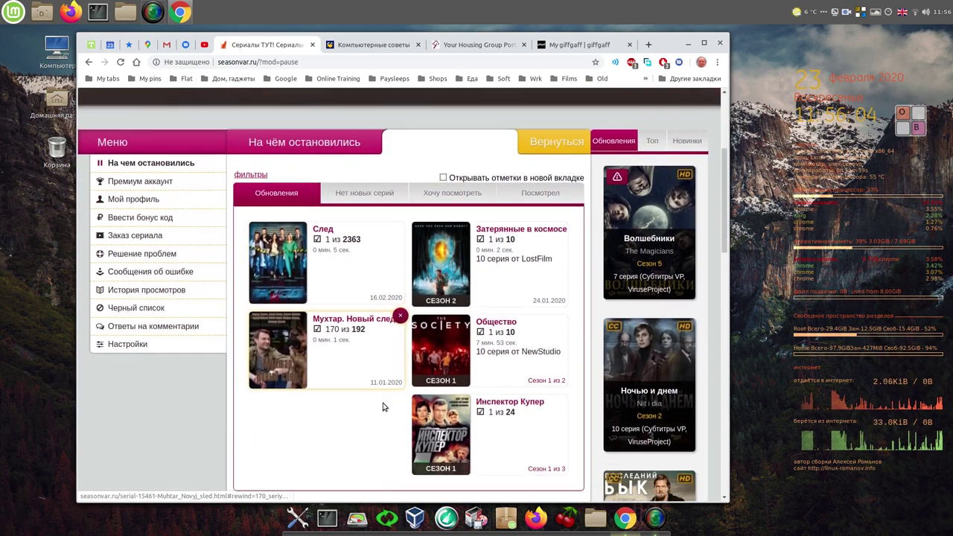
left_click(292, 326)
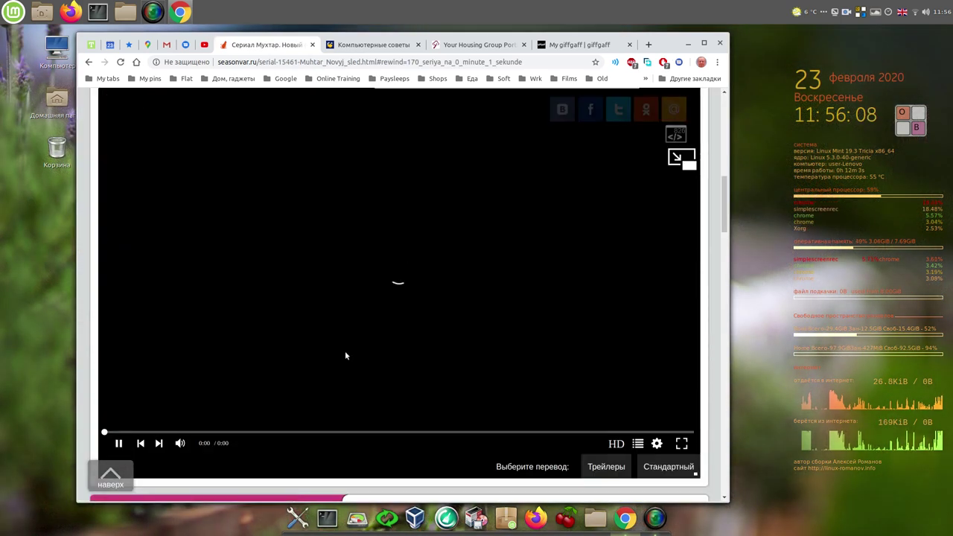
left_click(120, 443)
scroll(536, 356, "up", 3)
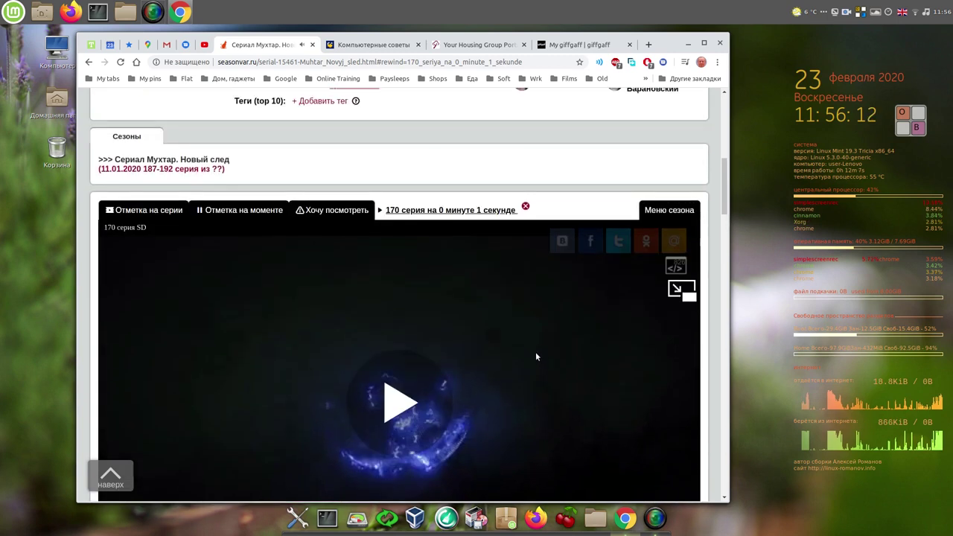
scroll(536, 356, "down", 1)
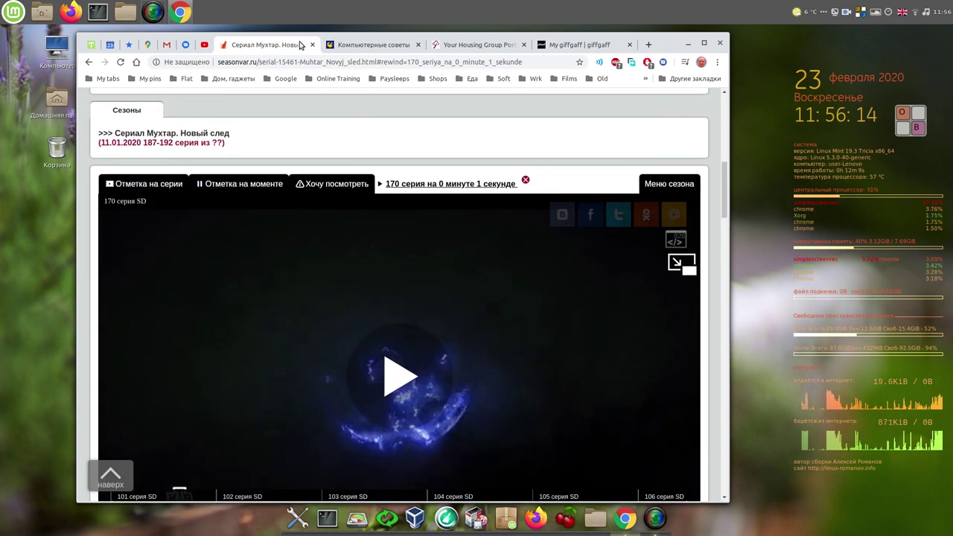
- View the linux-romanov.info tab, and close the Your Housing Group and giffgaff tabs
left_click(384, 50)
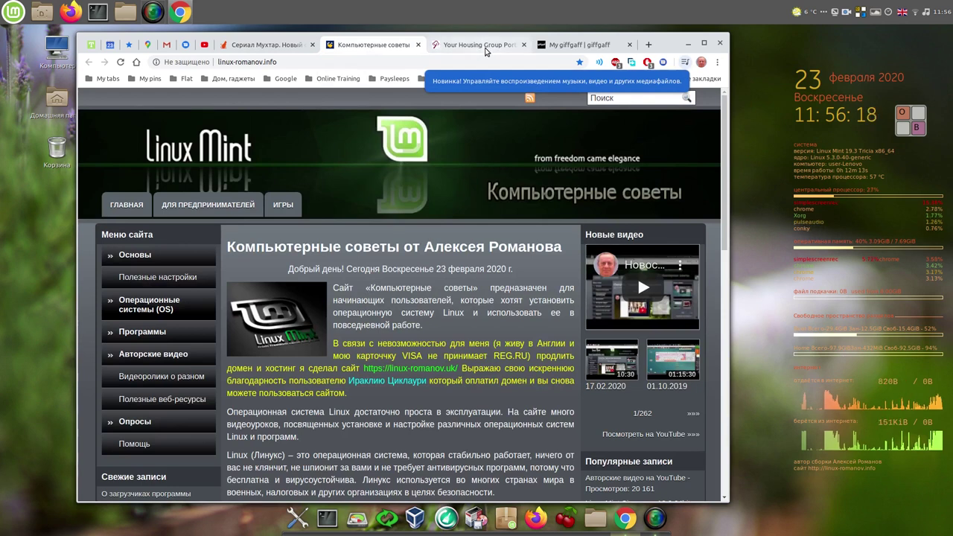
left_click(480, 46)
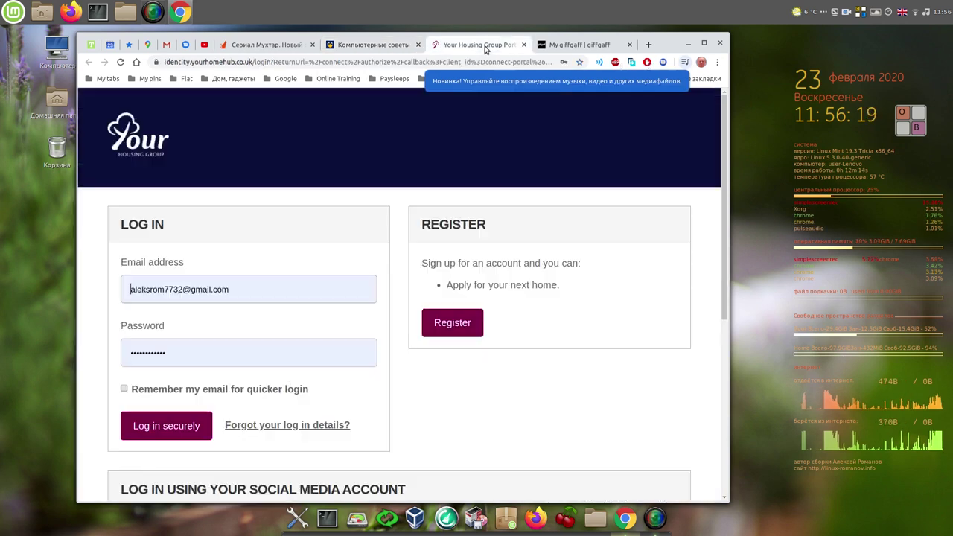
left_click(524, 45)
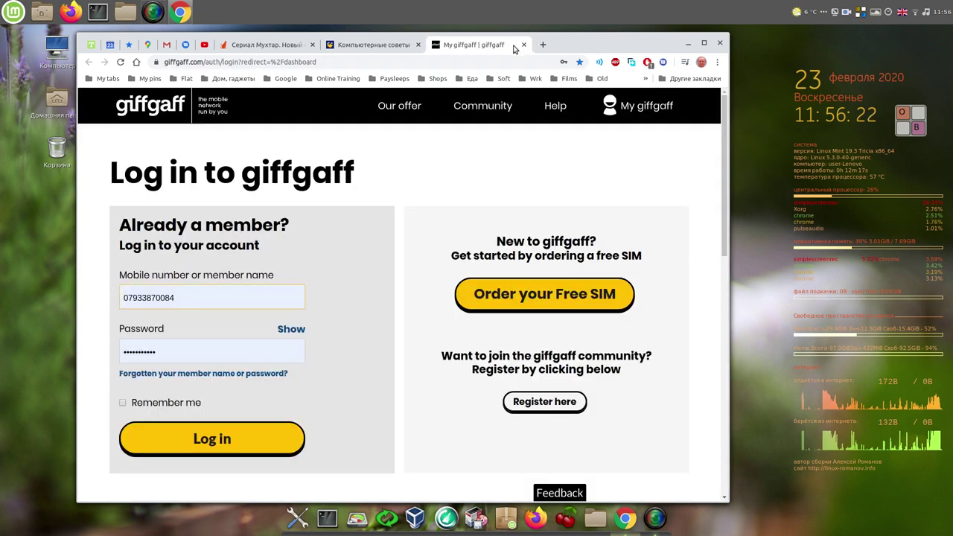
left_click(523, 46)
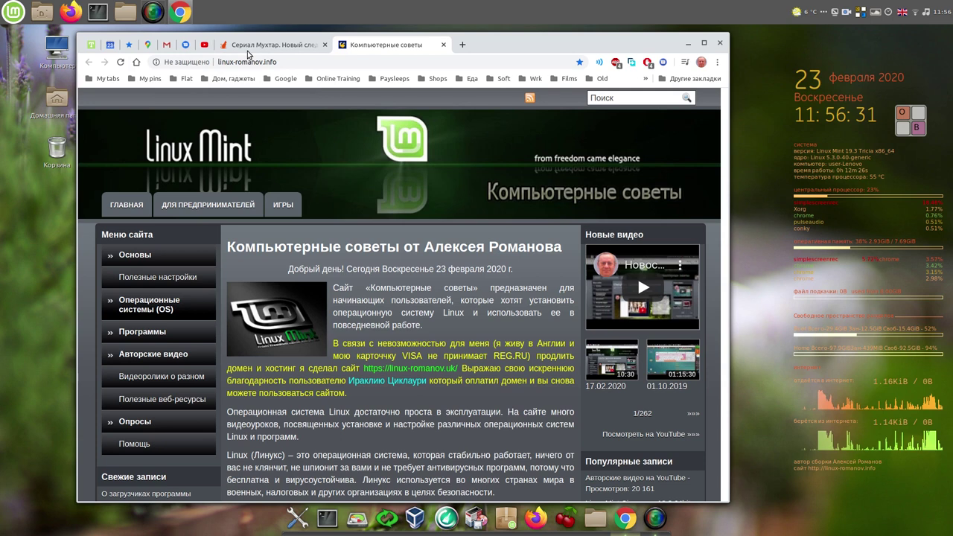
- Duplicate the pinned YouTube Studio tab and open the channel's Videos page in one of the two tabs
left_click(207, 47)
right_click(208, 48)
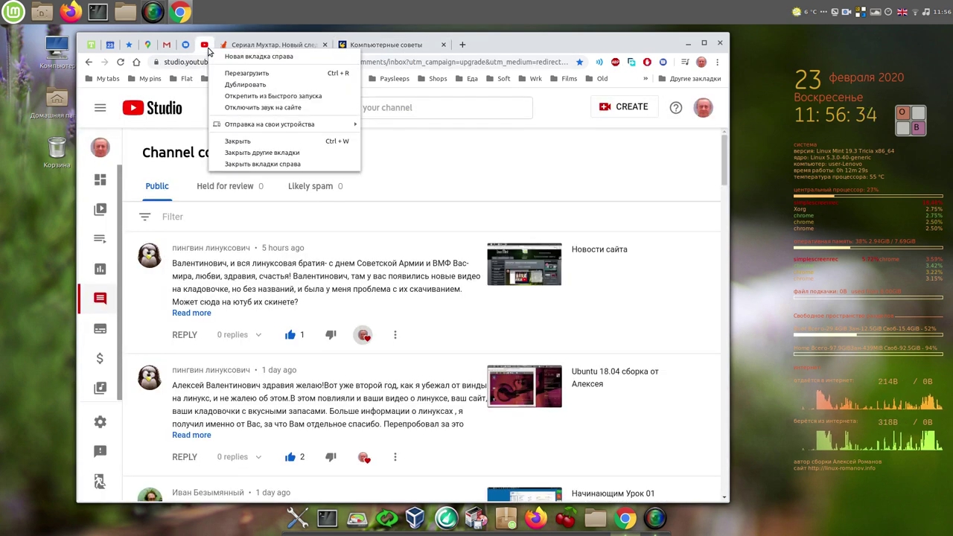
left_click(245, 85)
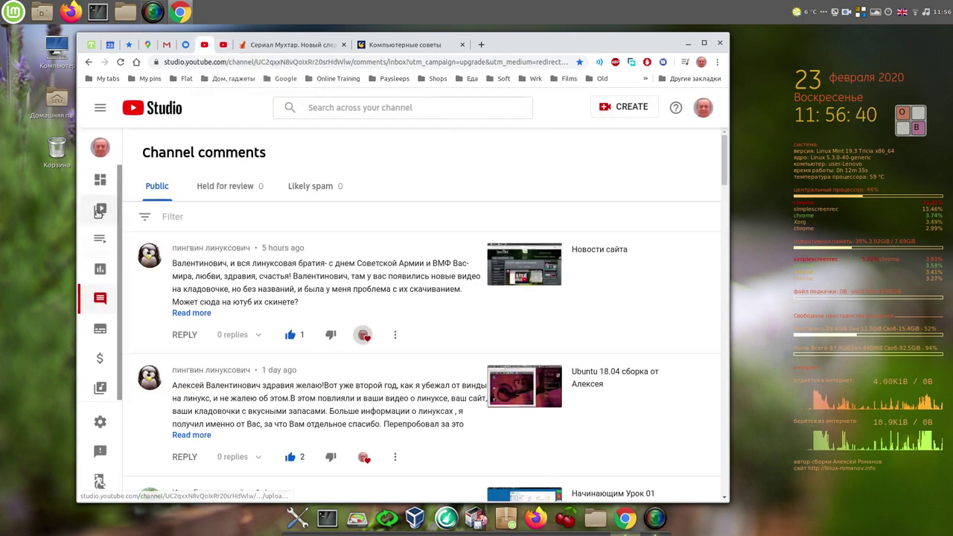
left_click(100, 210)
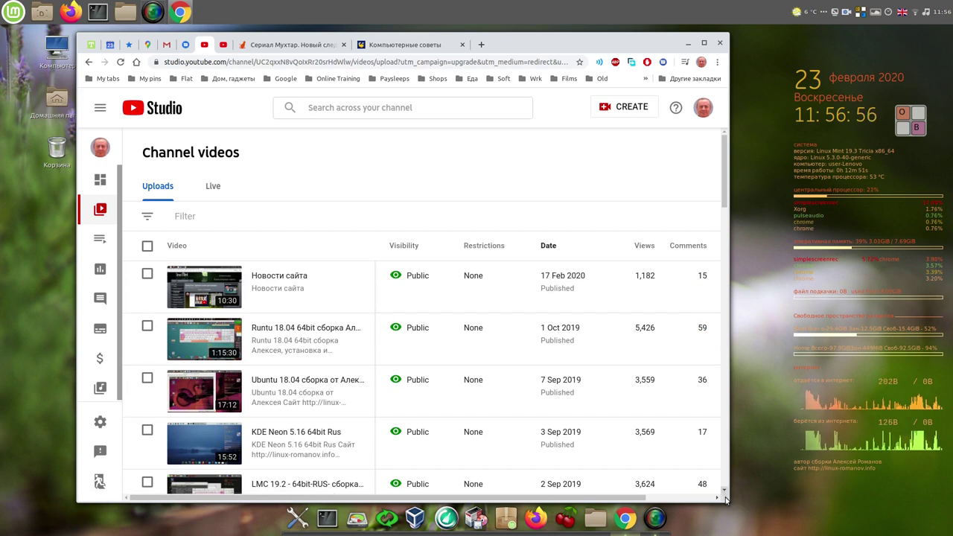
- Widen the browser window and move it clear of the desktop system monitor, checking the Comments tab before returning to the series tab
left_click_drag(724, 497, 860, 501)
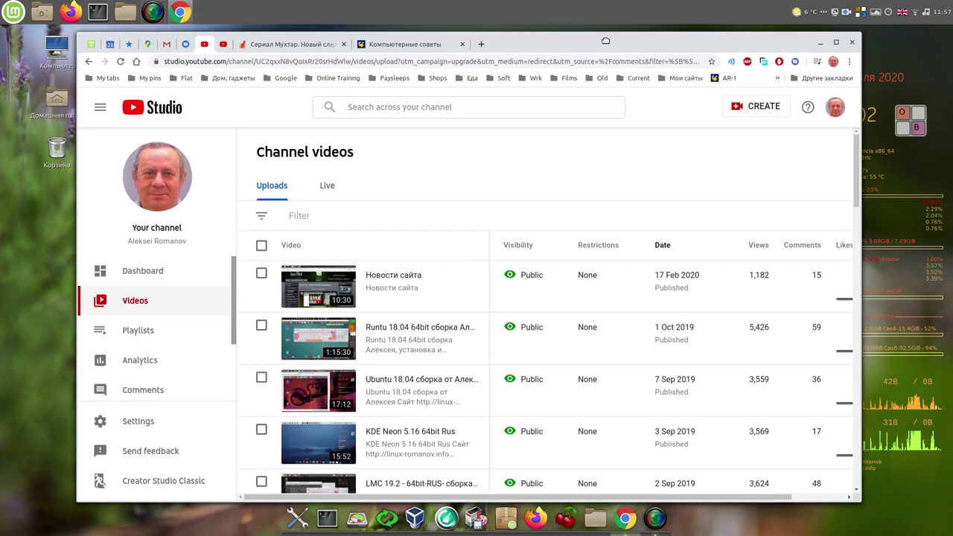
left_click_drag(612, 43, 542, 39)
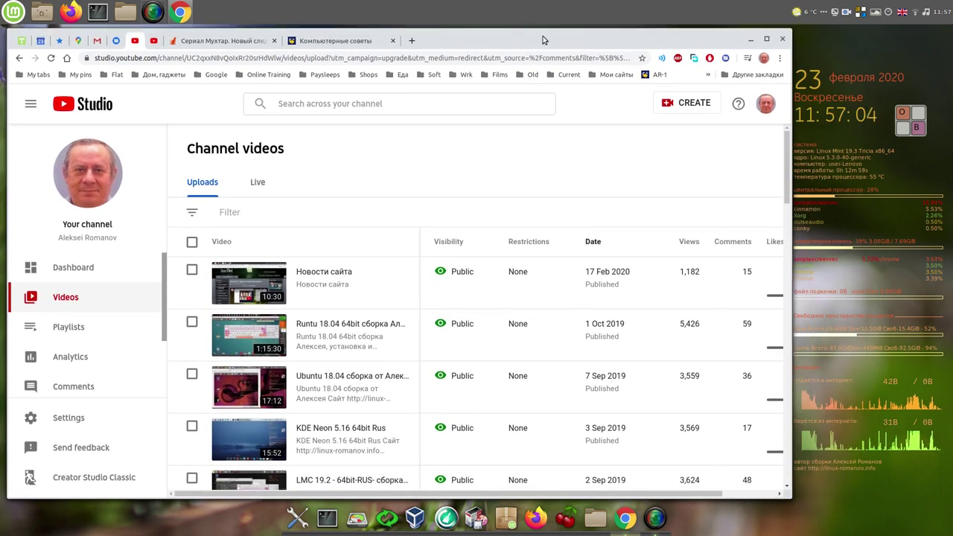
left_click(155, 41)
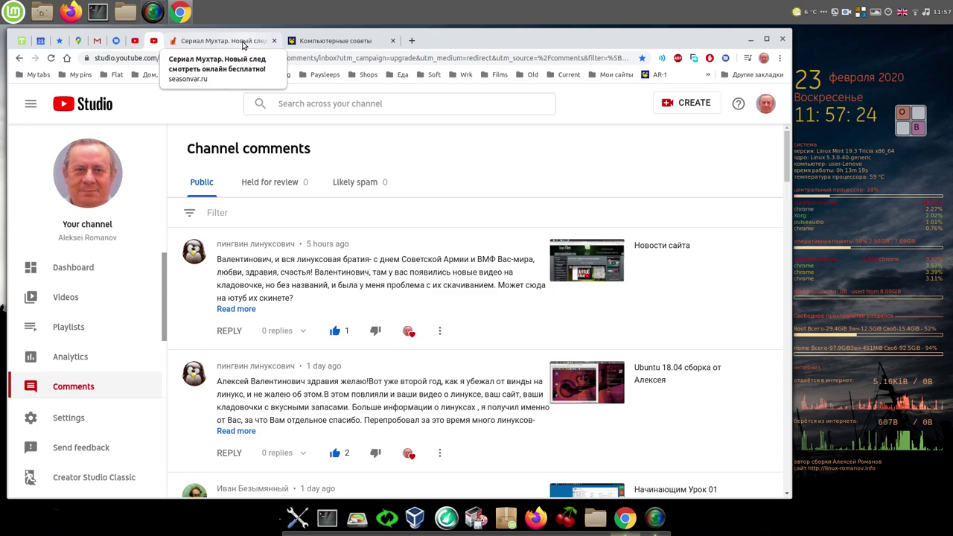
left_click(243, 45)
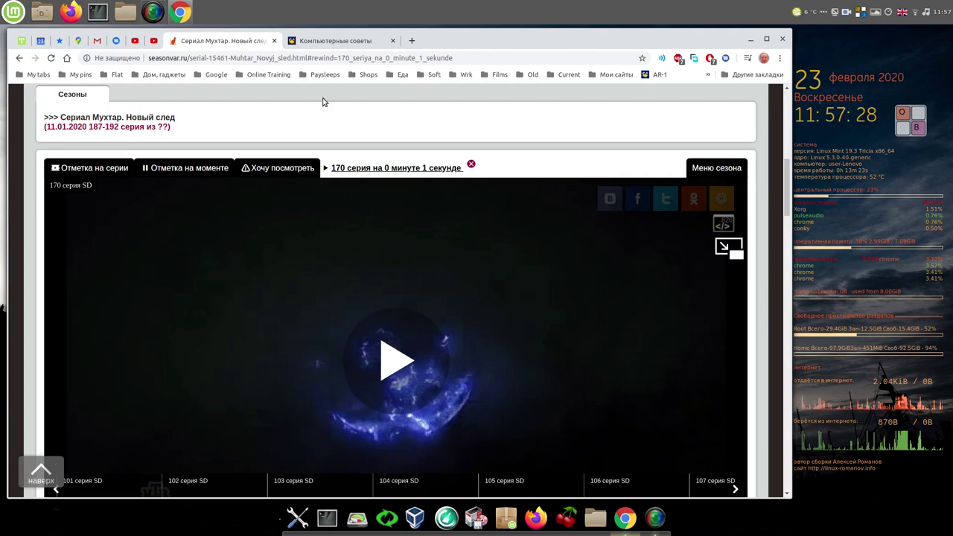
scroll(536, 240, "down", 1)
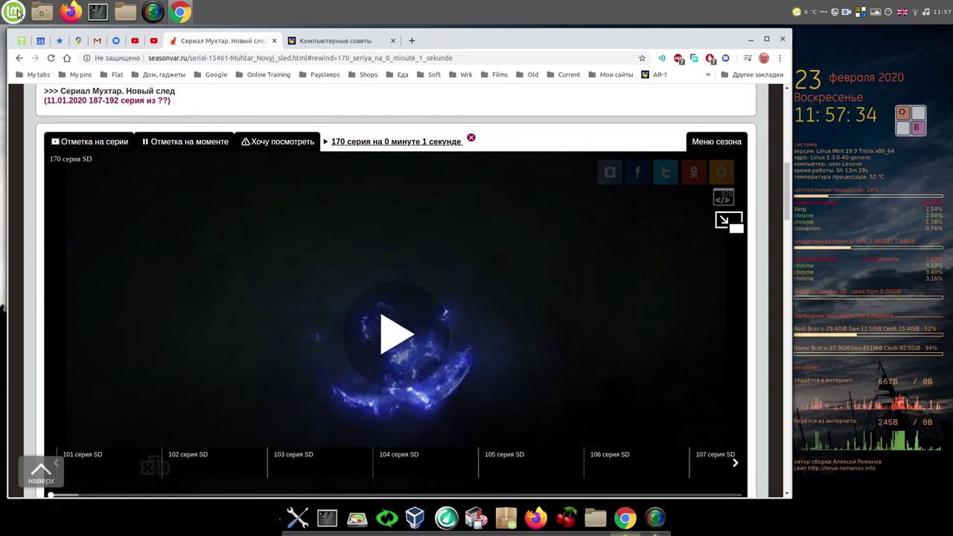
- Launch WhatsApp Desktop from the installed Internet applications and minimize its window
left_click(15, 13)
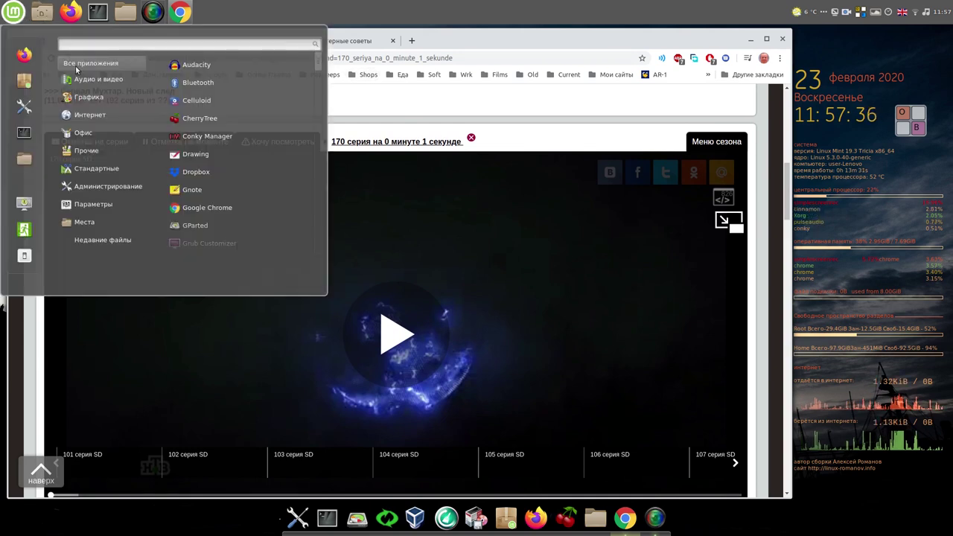
mouse_move(87, 116)
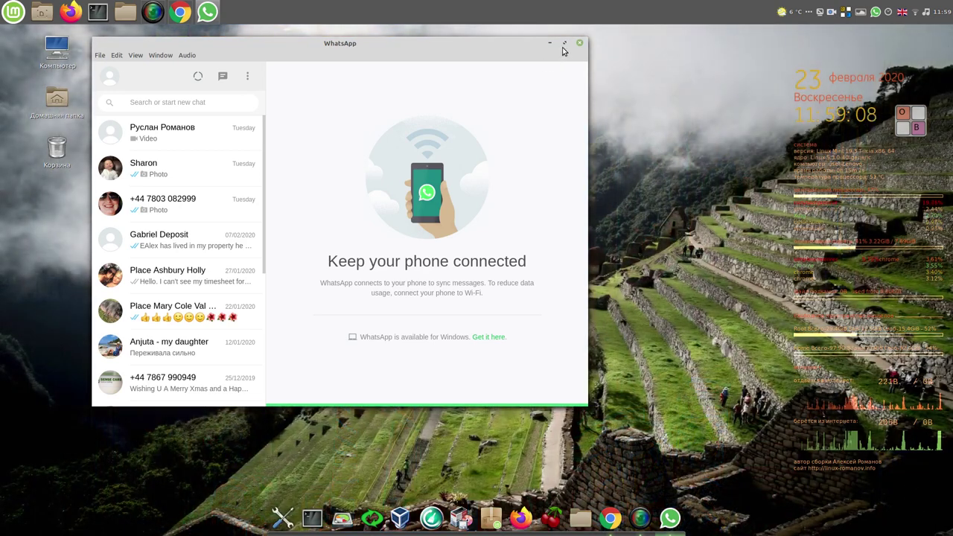
left_click(548, 43)
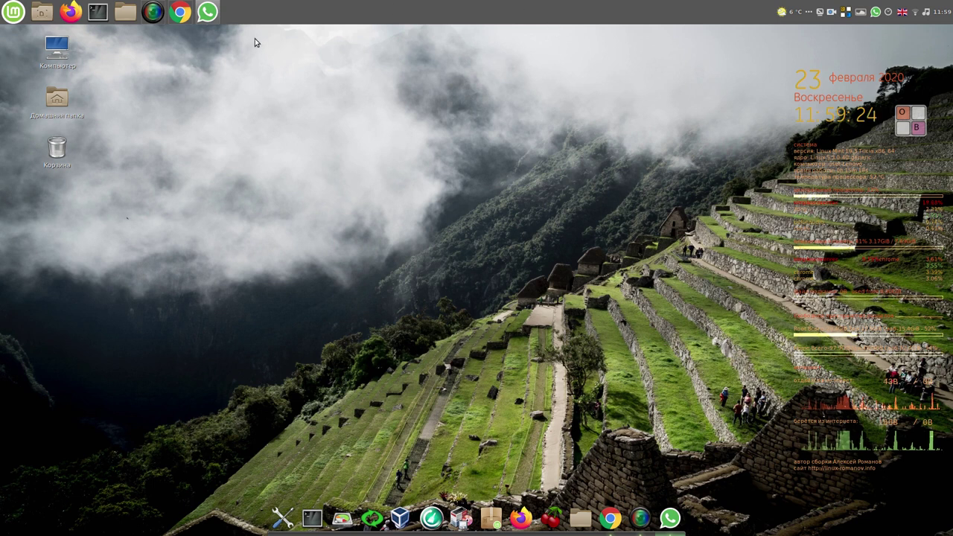
- Launch MEGAsync from the installed Internet applications and bring up its setup assistant
left_click(13, 12)
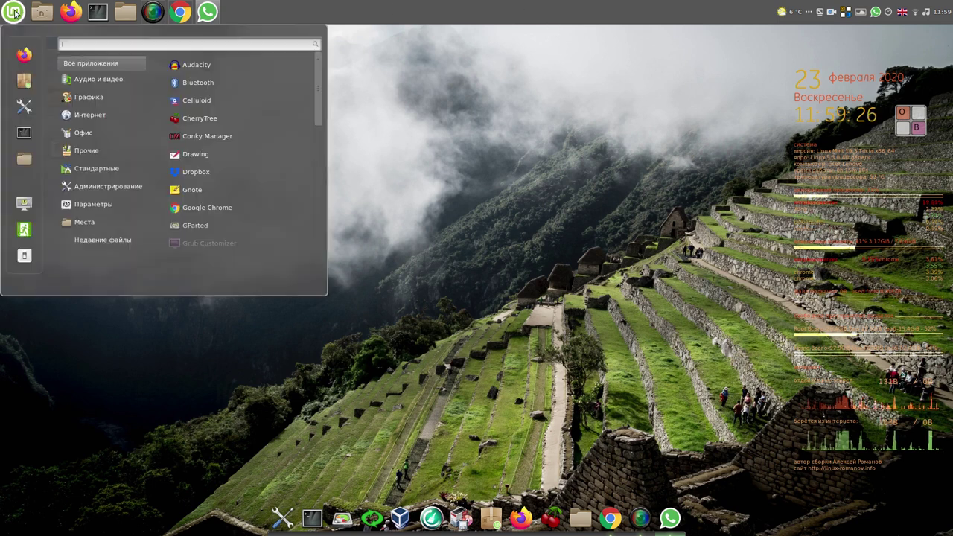
mouse_move(129, 118)
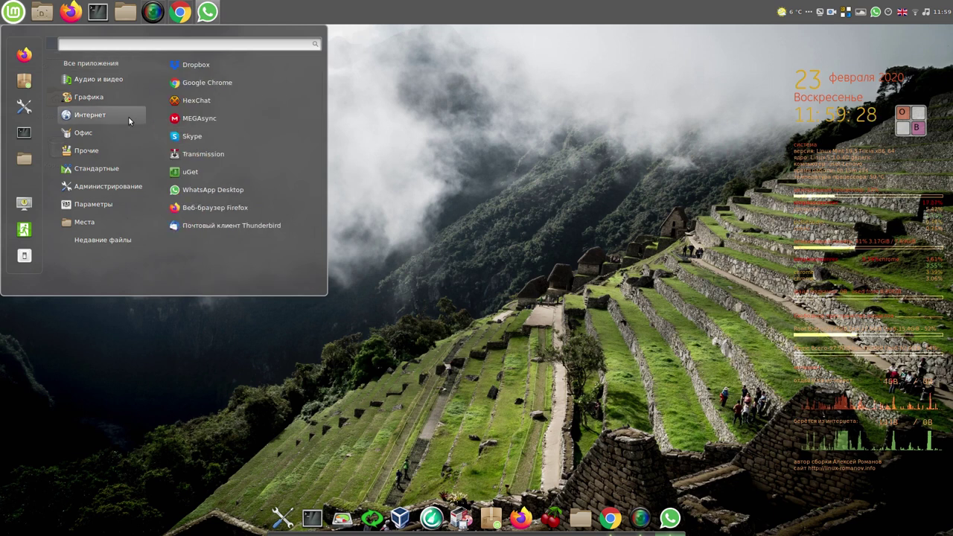
left_click(219, 121)
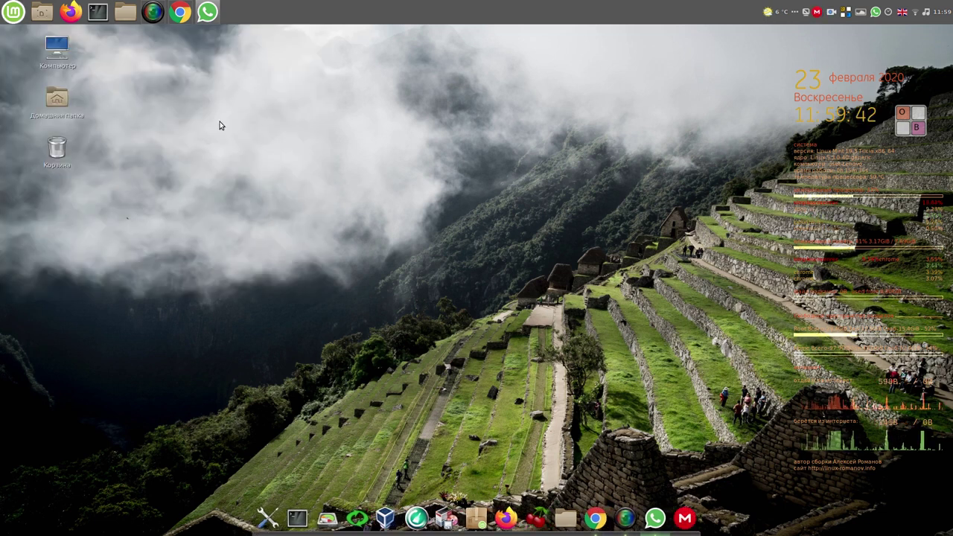
left_click(818, 13)
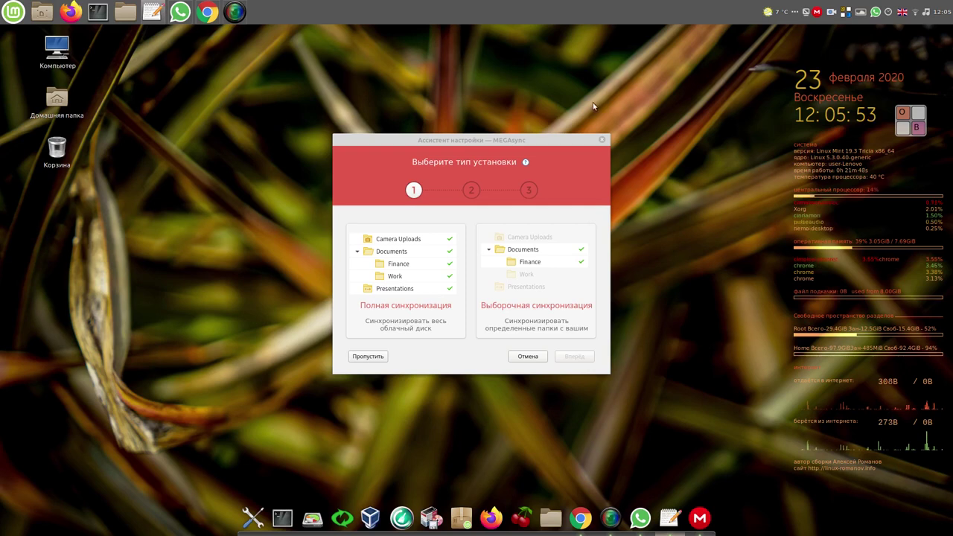
- Choose selective synchronization ("Выборочная синхронизация") as the MEGAsync installation type and continue to its folder settings
left_click(533, 138)
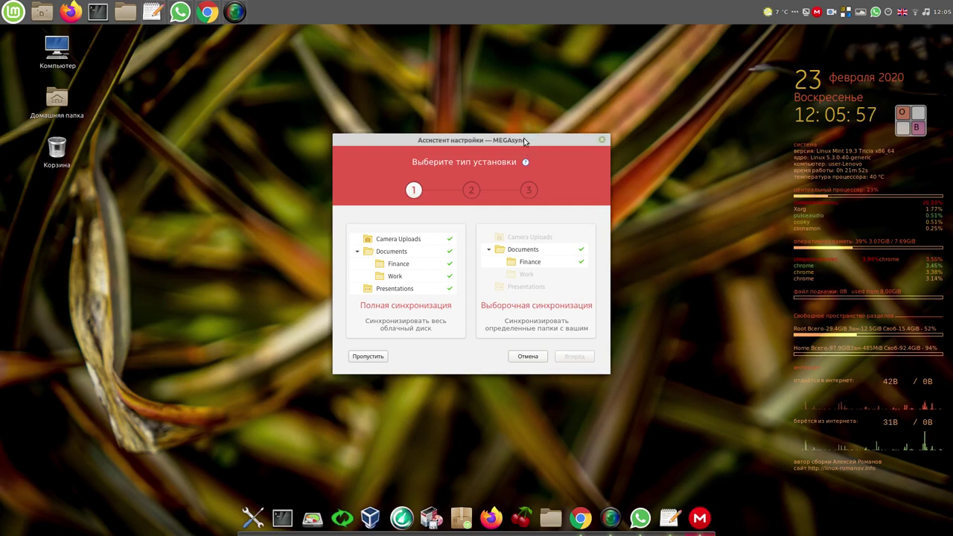
left_click(534, 266)
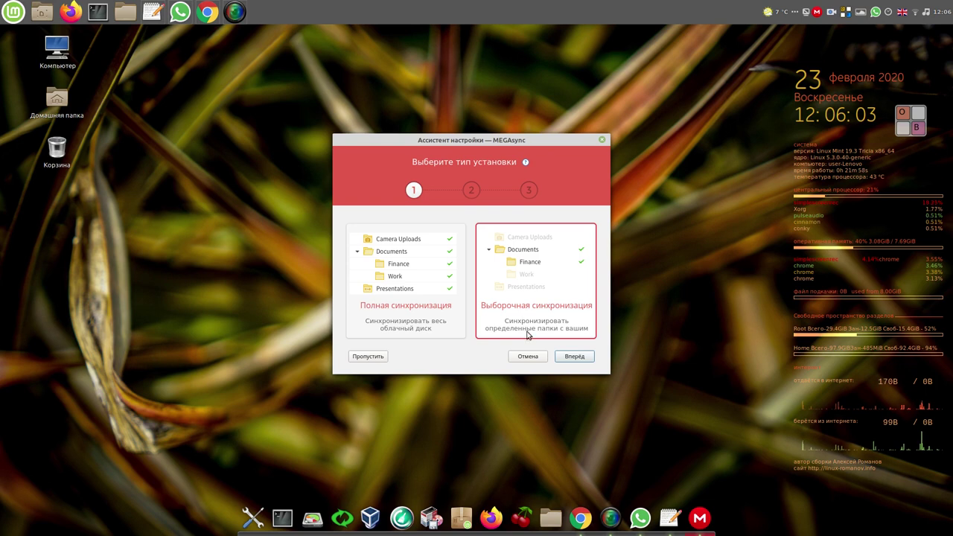
left_click(578, 360)
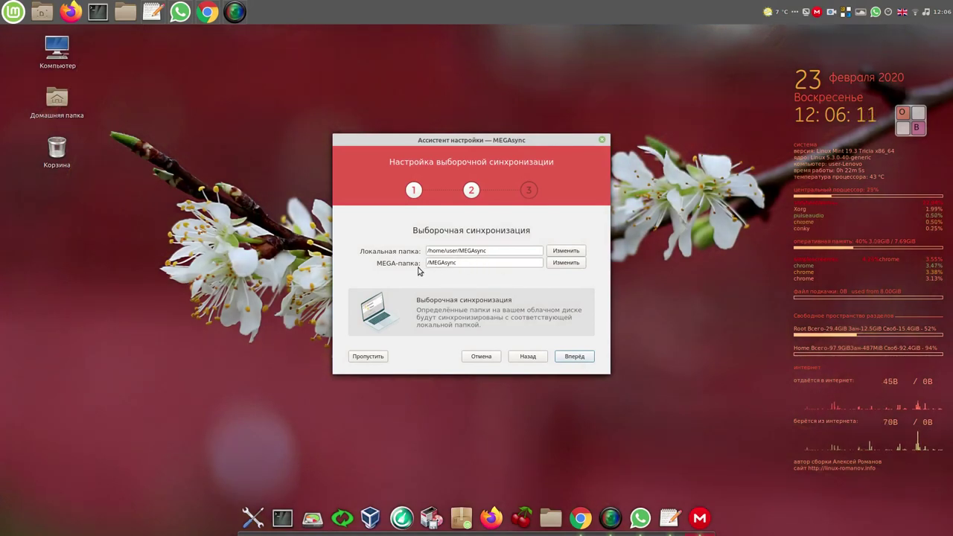
- Set the MEGA folder for selective synchronization to /Linux/CherryTree on the cloud drive
left_click(572, 265)
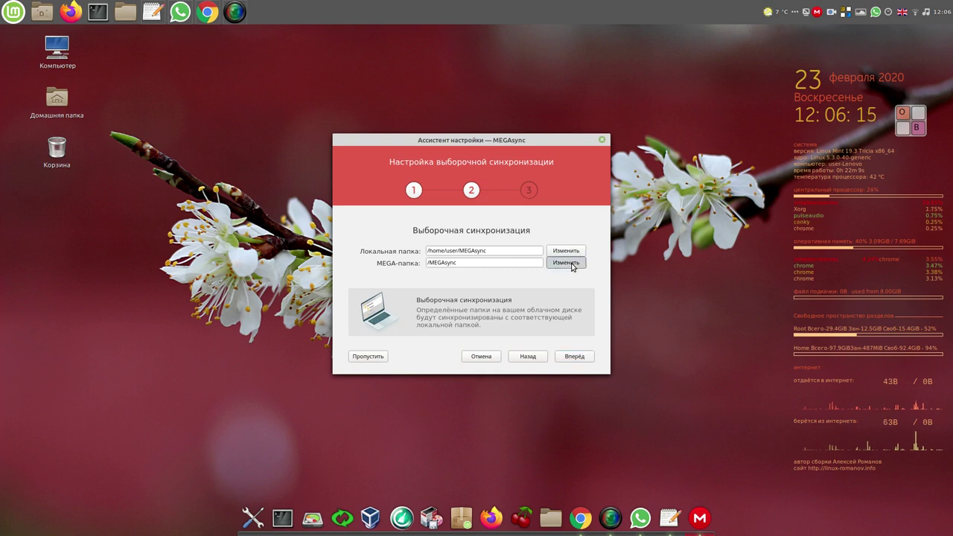
left_click(363, 151)
left_click(372, 163)
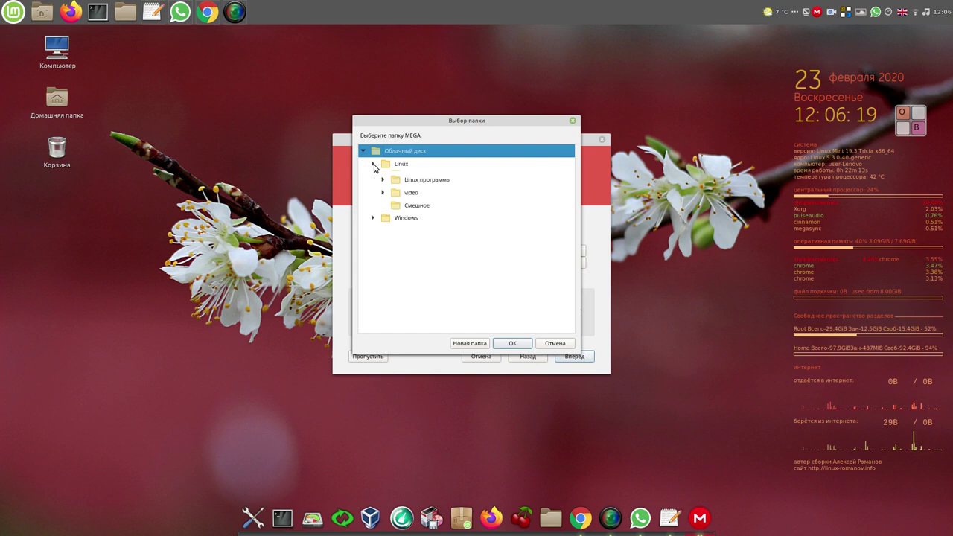
left_click(401, 179)
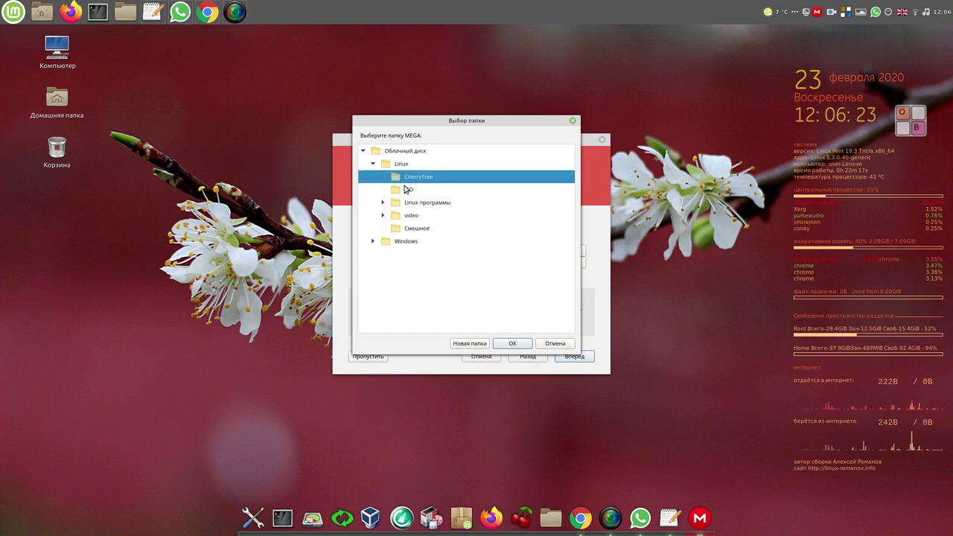
left_click(513, 344)
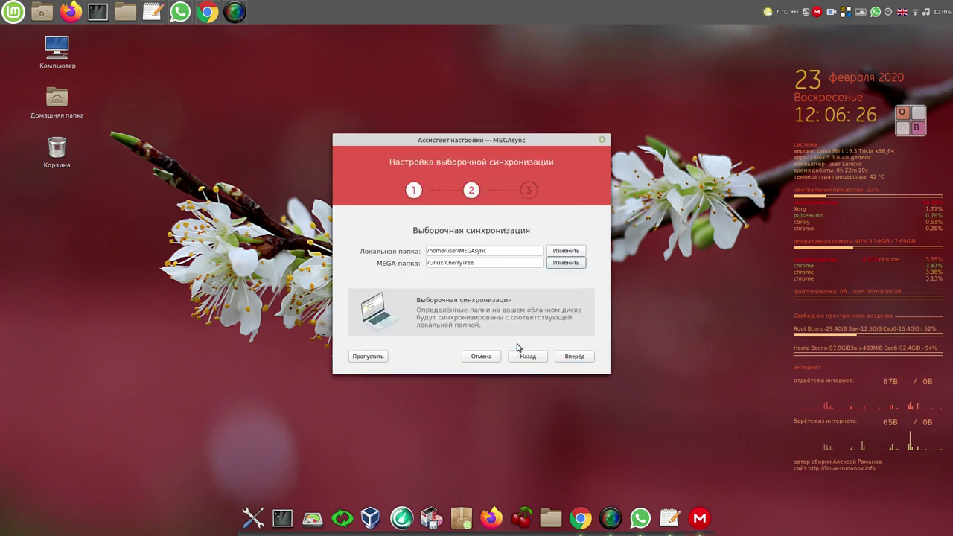
- Accept the synchronization folders, finish the MEGAsync setup assistant and dismiss the MEGAsync desktop notification
left_click(574, 359)
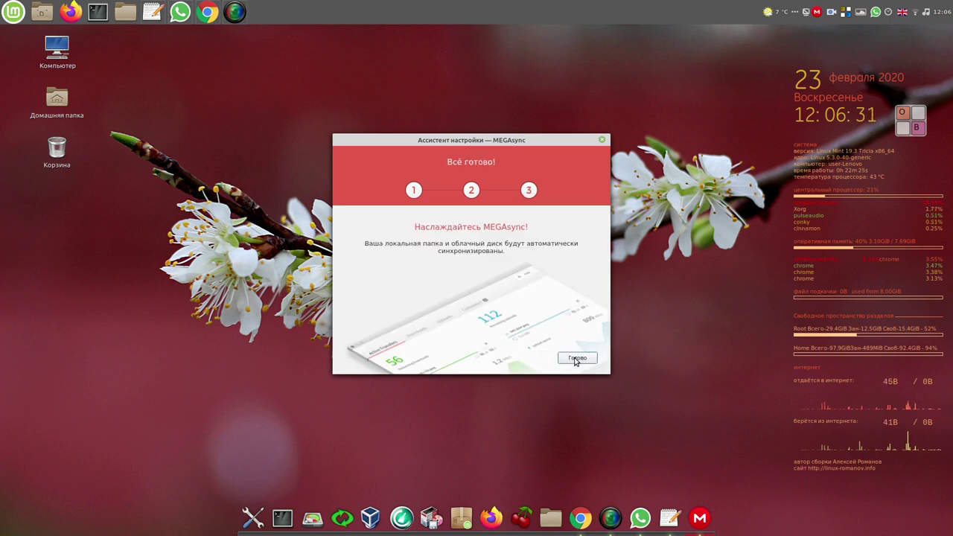
left_click(574, 358)
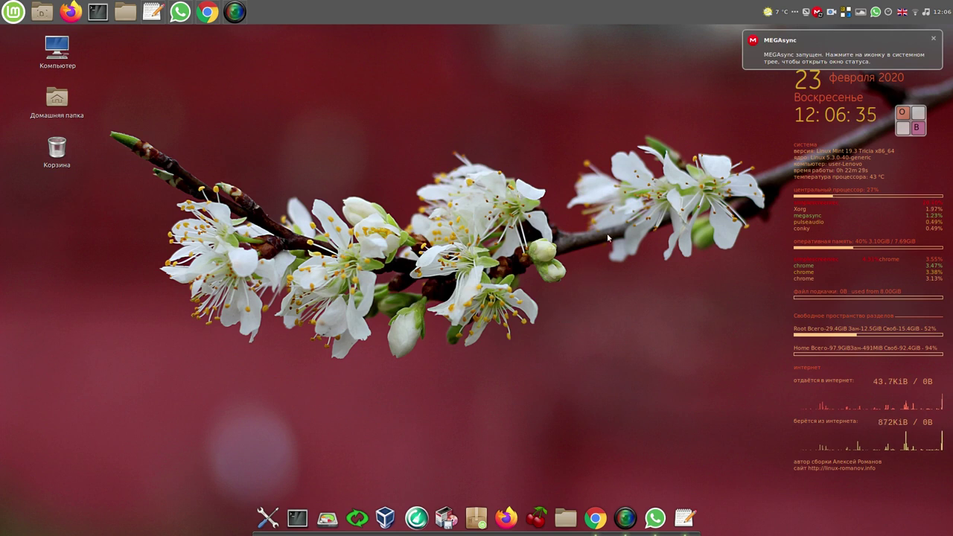
left_click(934, 39)
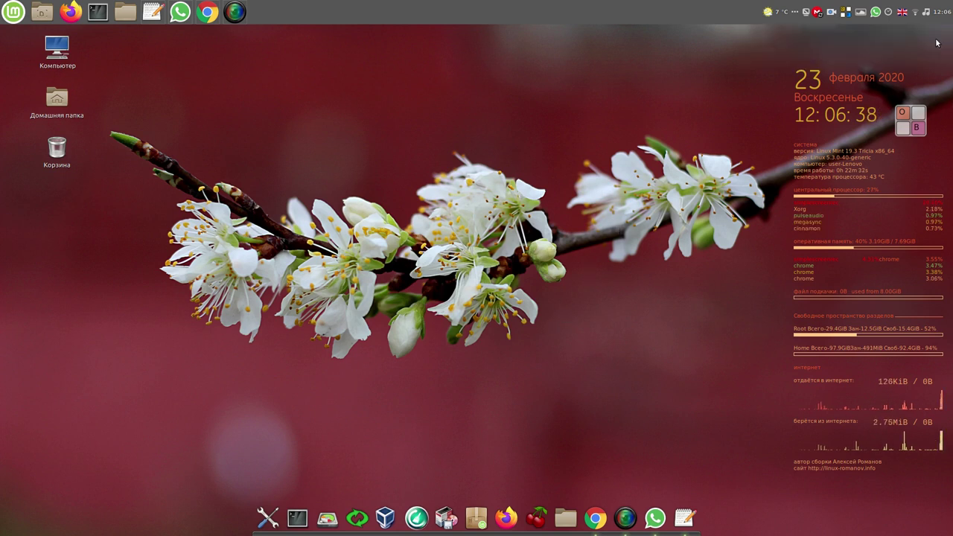
- Check the recently transferred files and synchronization status in MEGAsync, and close its status window
left_click(819, 13)
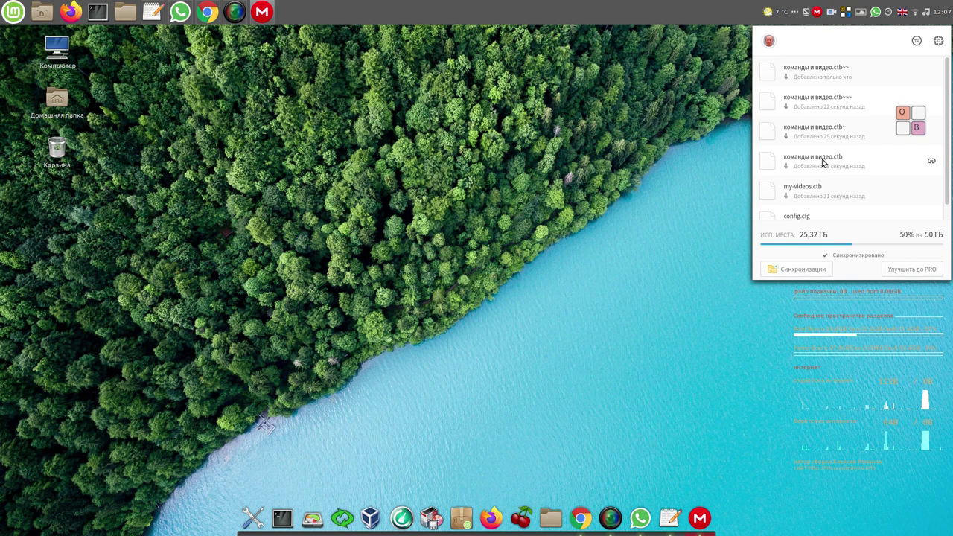
left_click(663, 100)
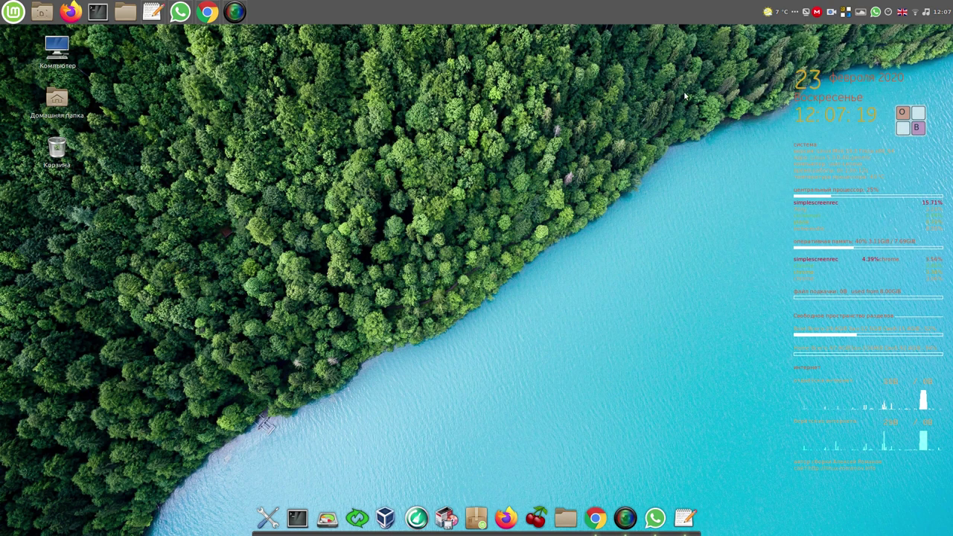
- Review the MEGAsync transfer list and synchronization status again, and close the status window
left_click(817, 13)
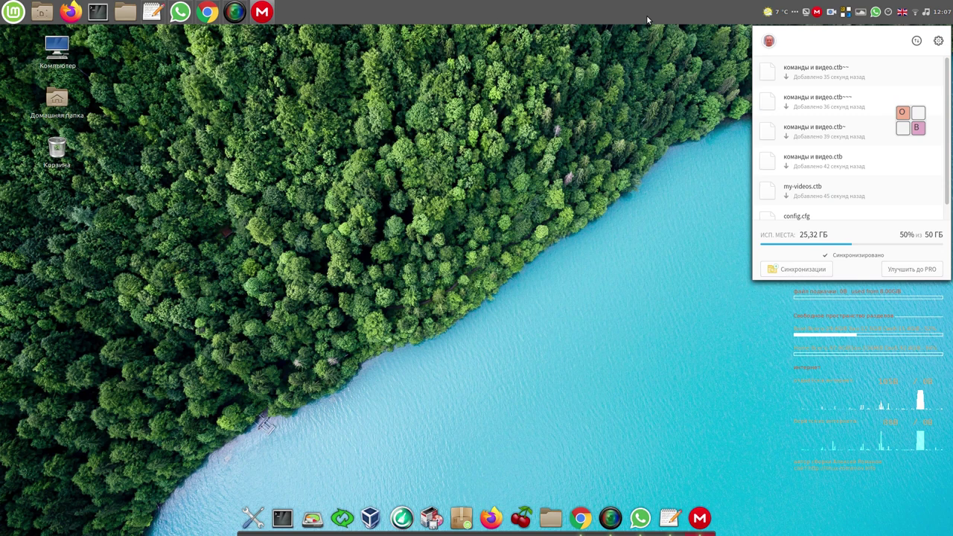
left_click(656, 74)
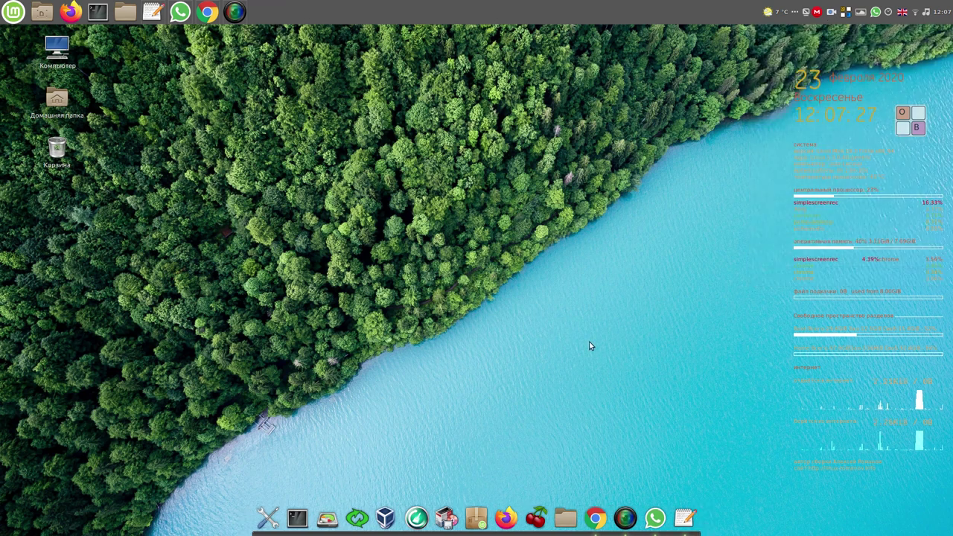
- Launch CherryTree and open the document команды и видео.ctb from the MEGAsync folder in the user's home directory
left_click(537, 519)
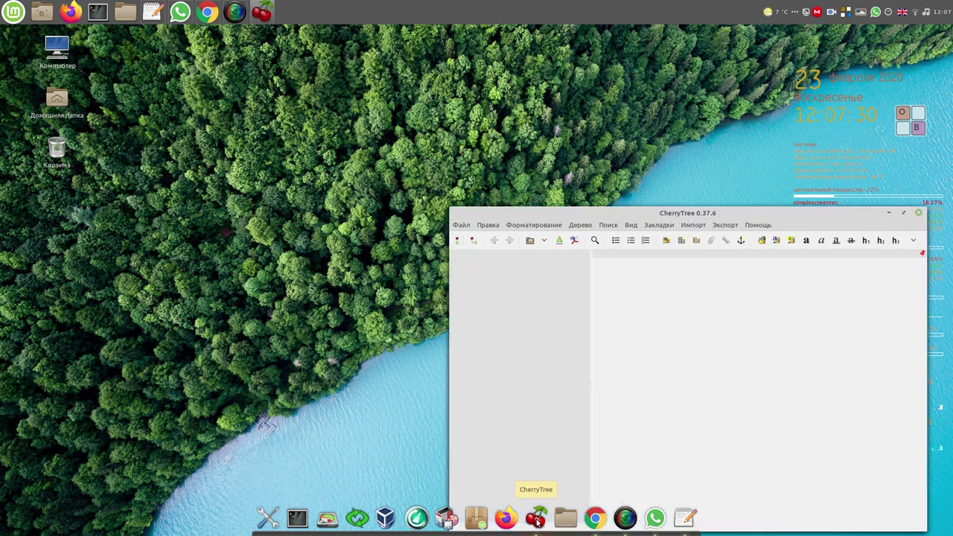
left_click_drag(555, 215, 389, 44)
left_click(298, 60)
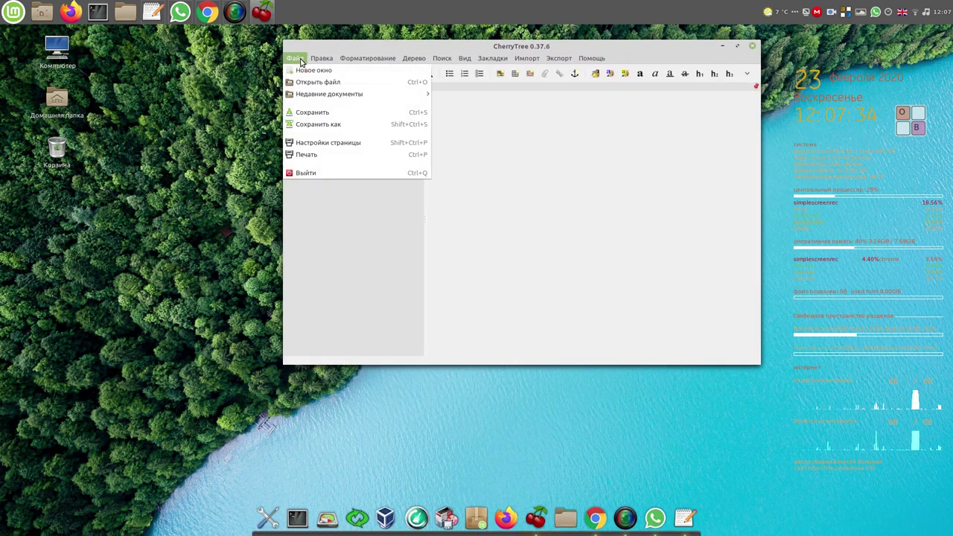
left_click(310, 83)
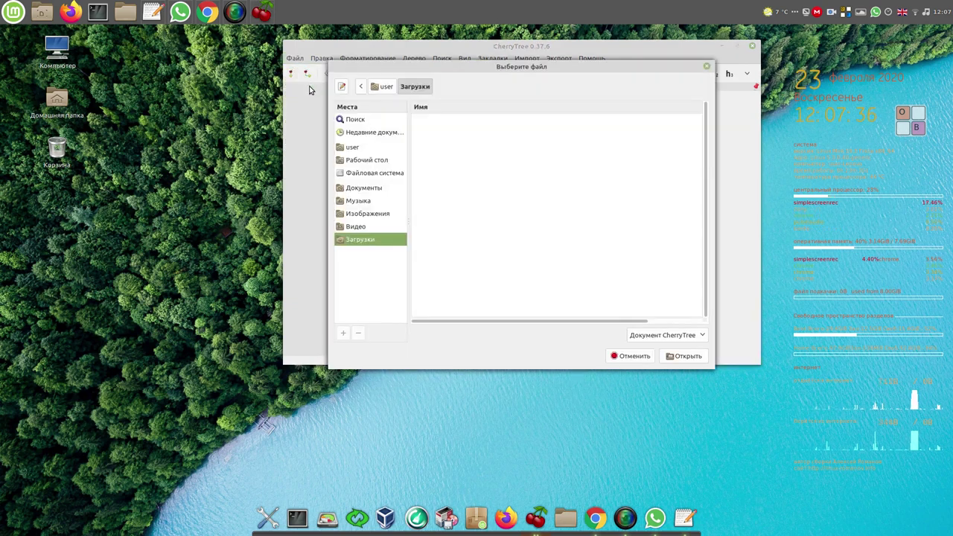
left_click(384, 88)
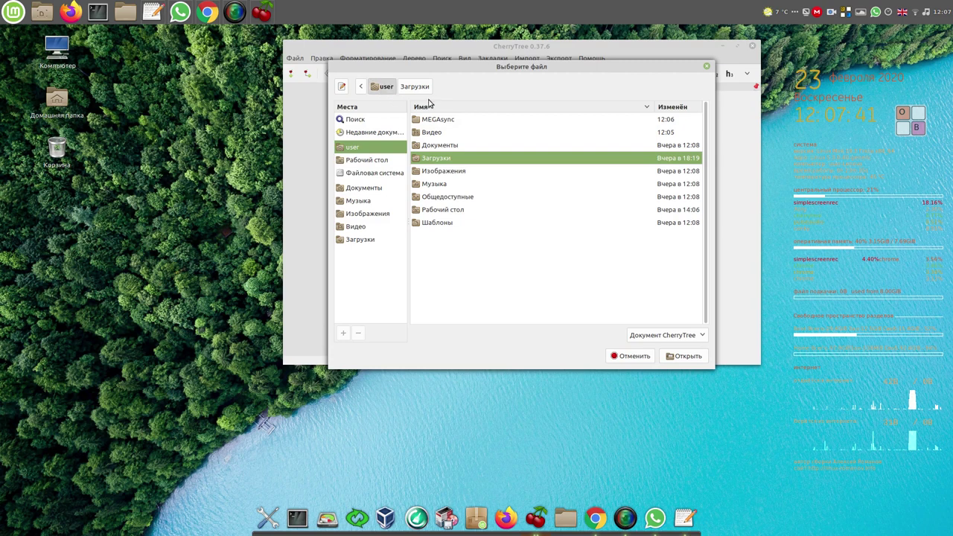
double_click(441, 119)
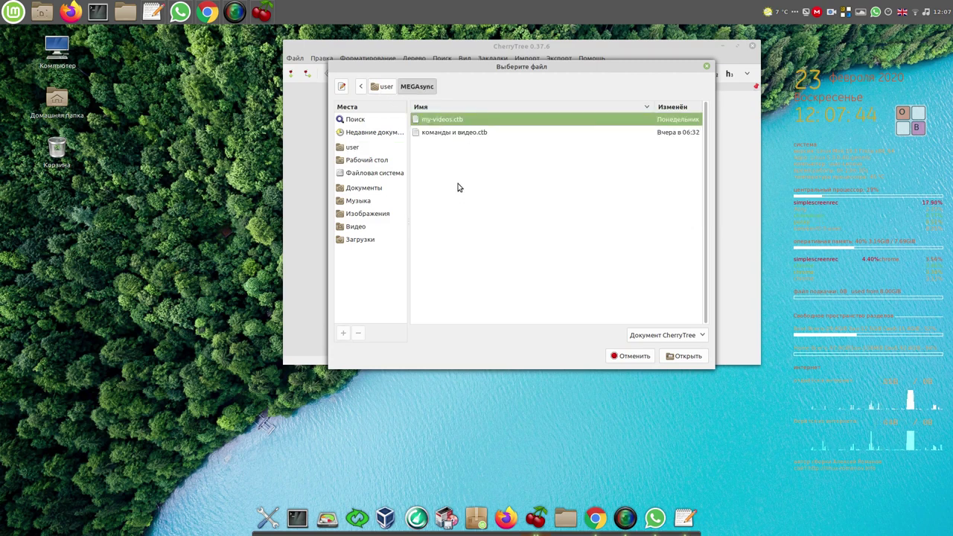
left_click(472, 136)
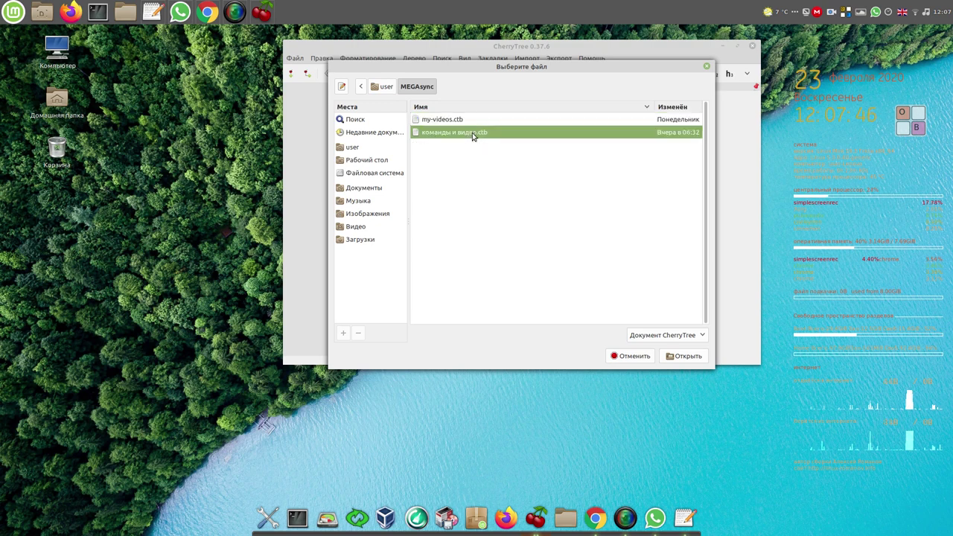
left_click(685, 356)
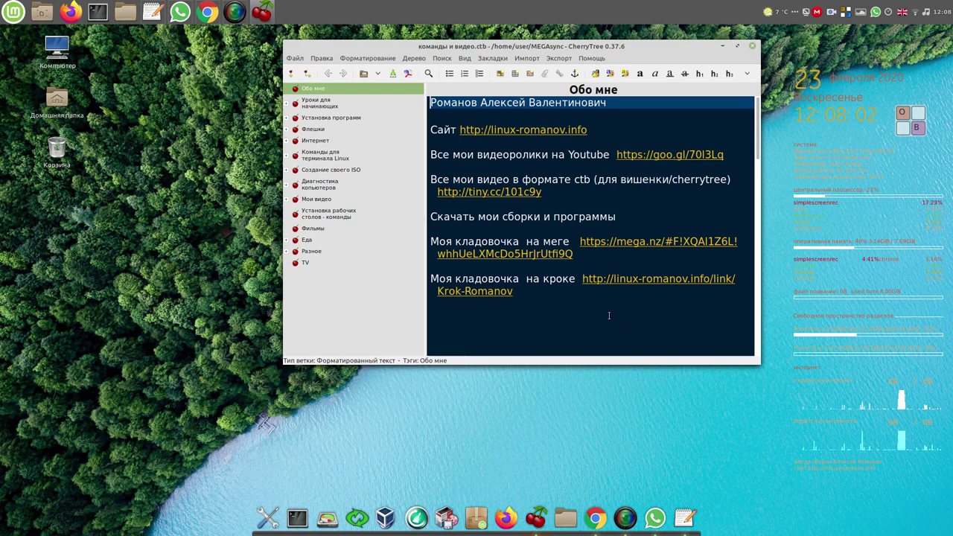
- Close and relaunch CherryTree to check that it reloads the last document, and close it again
left_click(754, 46)
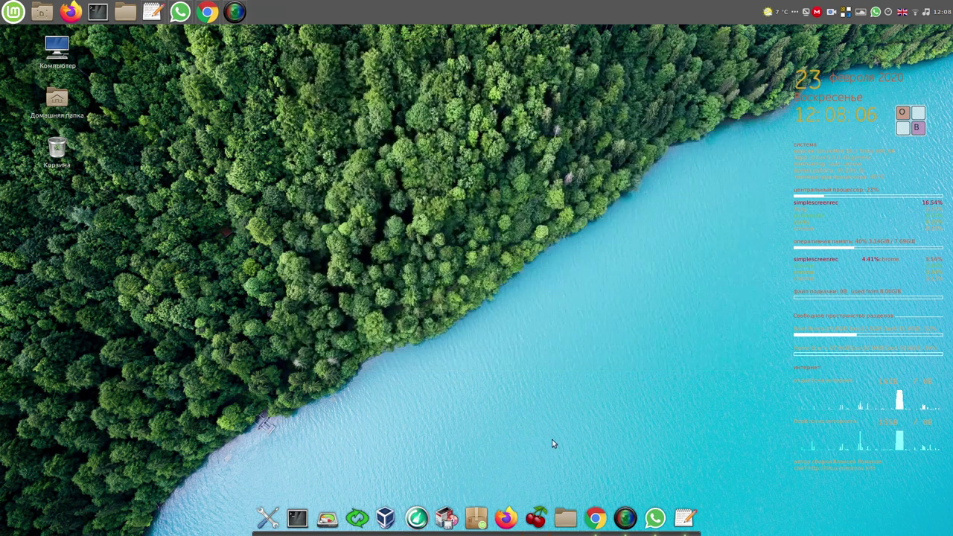
left_click(535, 518)
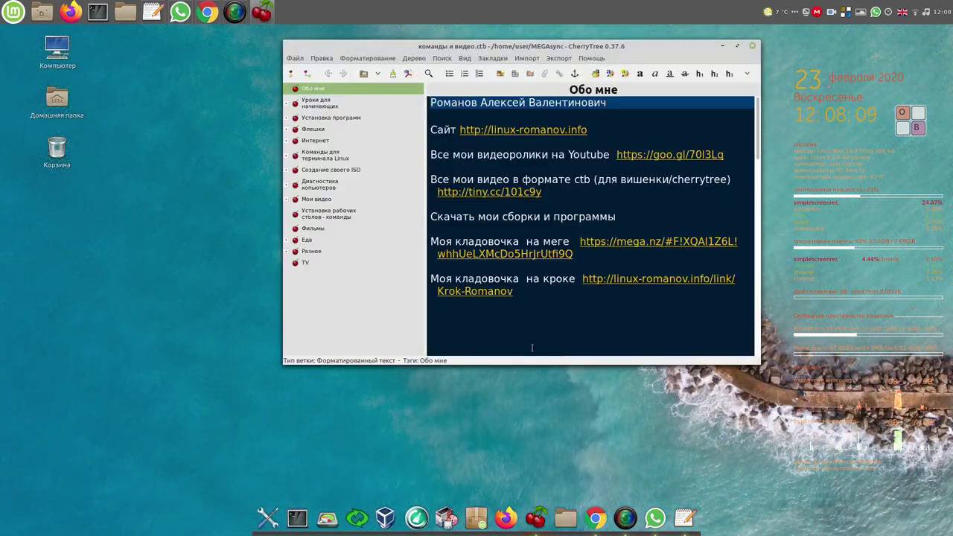
left_click(753, 46)
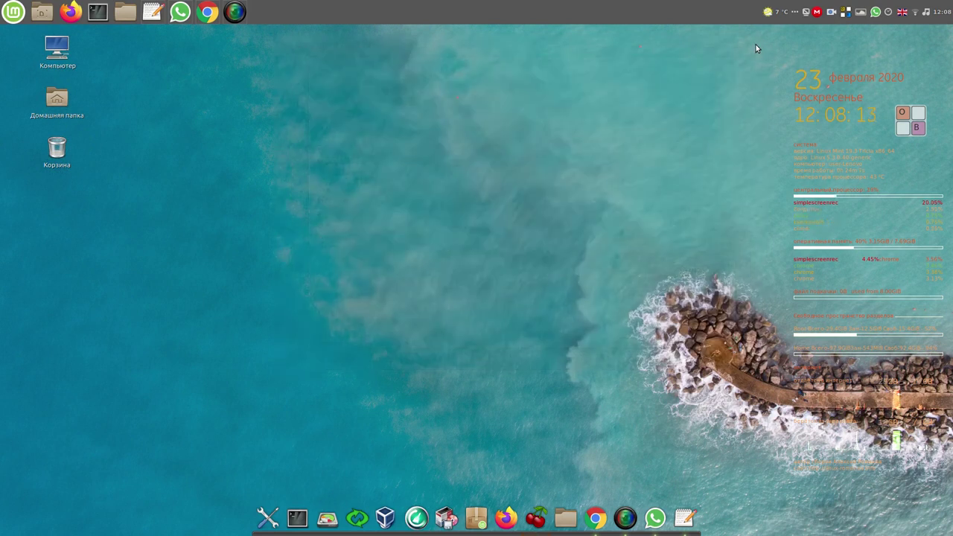
- Start Dropbox from the Internet ("Интернет") applications and accept downloading its proprietary daemon
left_click(14, 13)
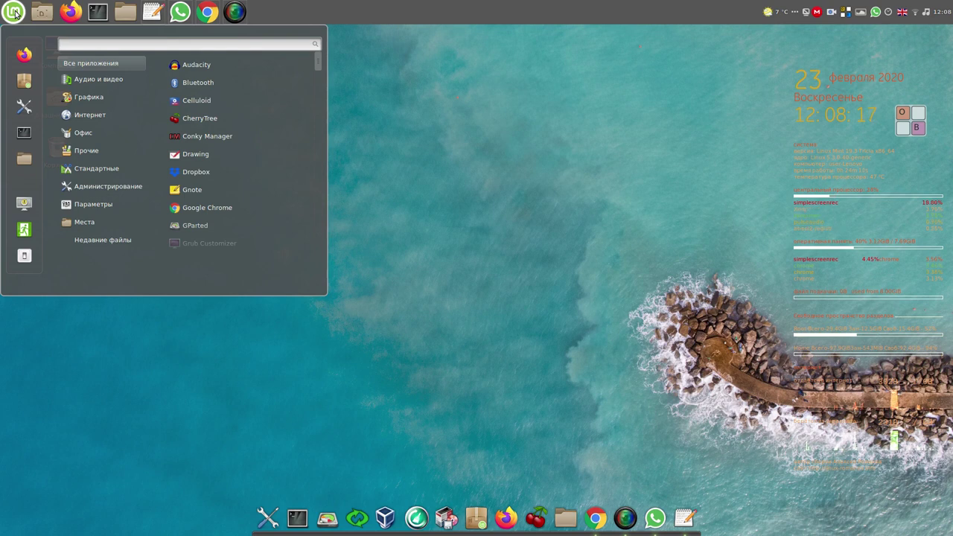
left_click(94, 119)
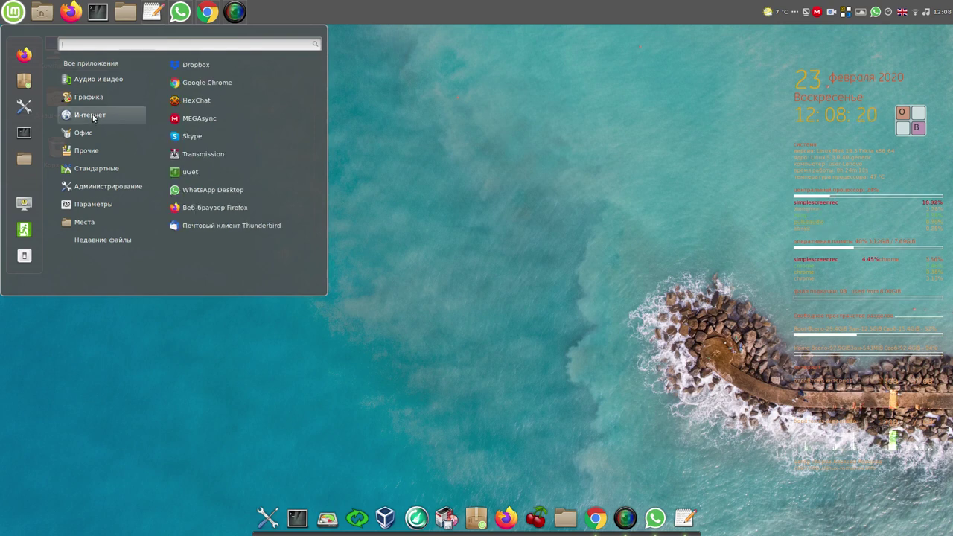
left_click(221, 67)
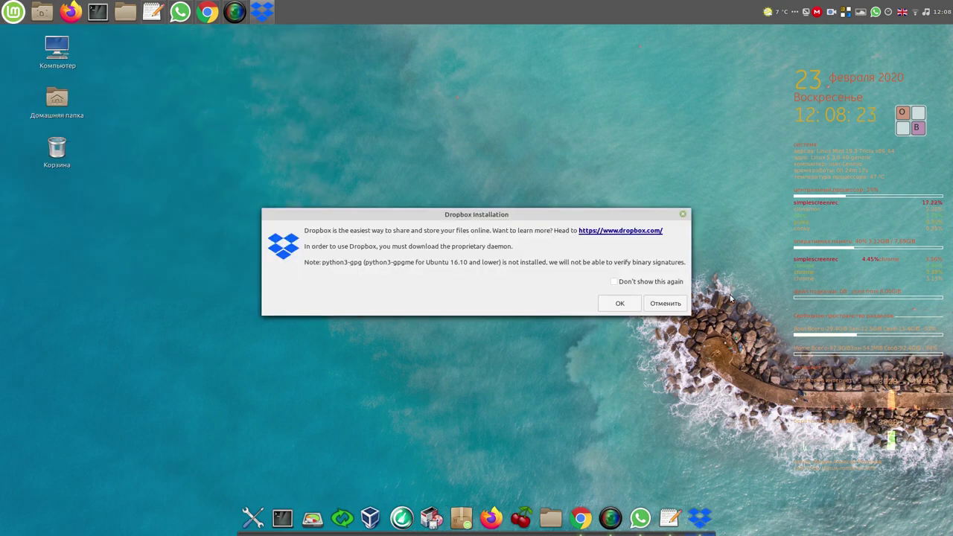
left_click(621, 304)
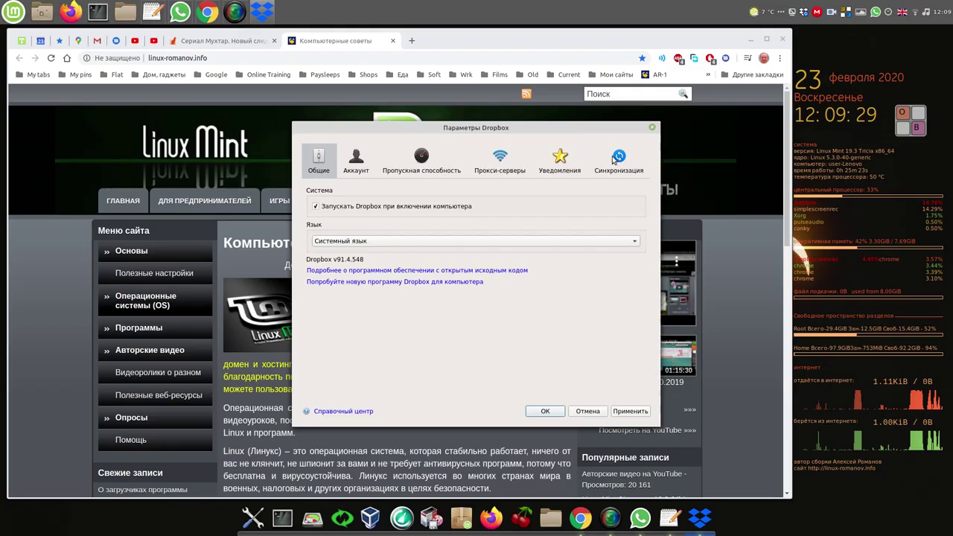
- Limit Dropbox selective synchronization to the Data folder, confirm the update, and apply and close the Dropbox settings
left_click(614, 160)
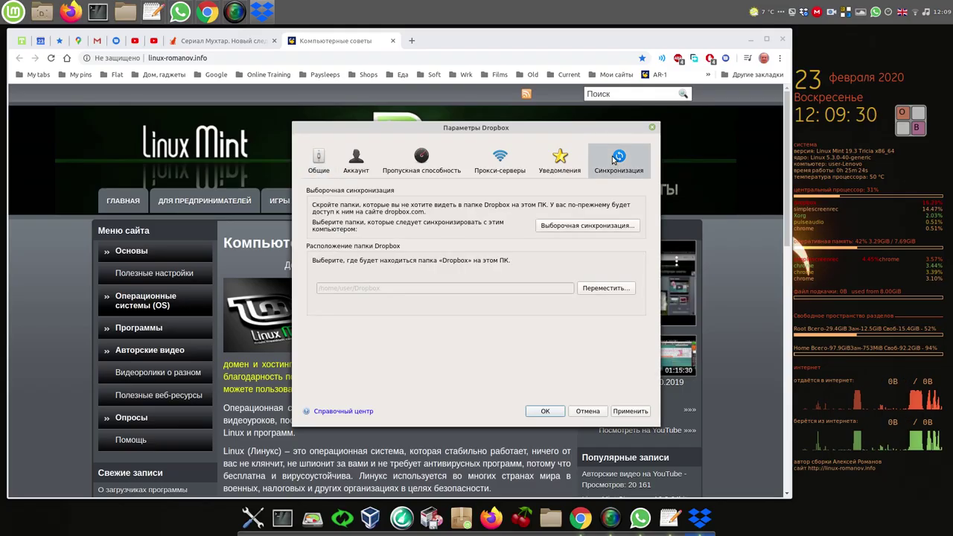
left_click(584, 225)
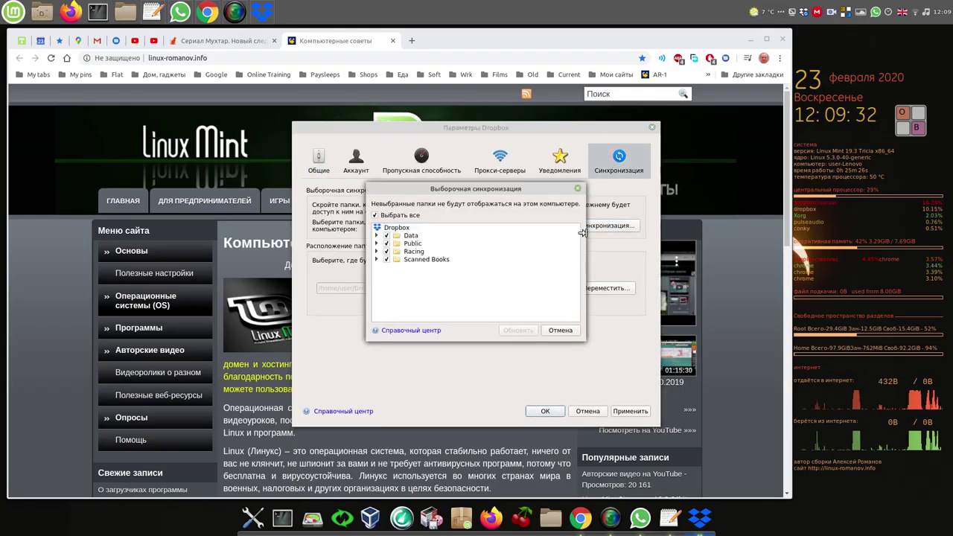
left_click(376, 215)
left_click(387, 236)
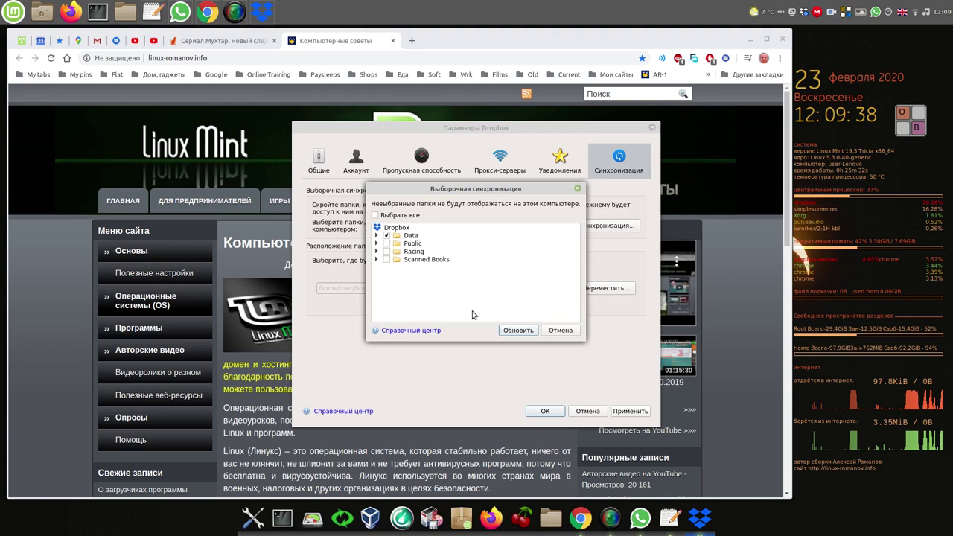
left_click(521, 332)
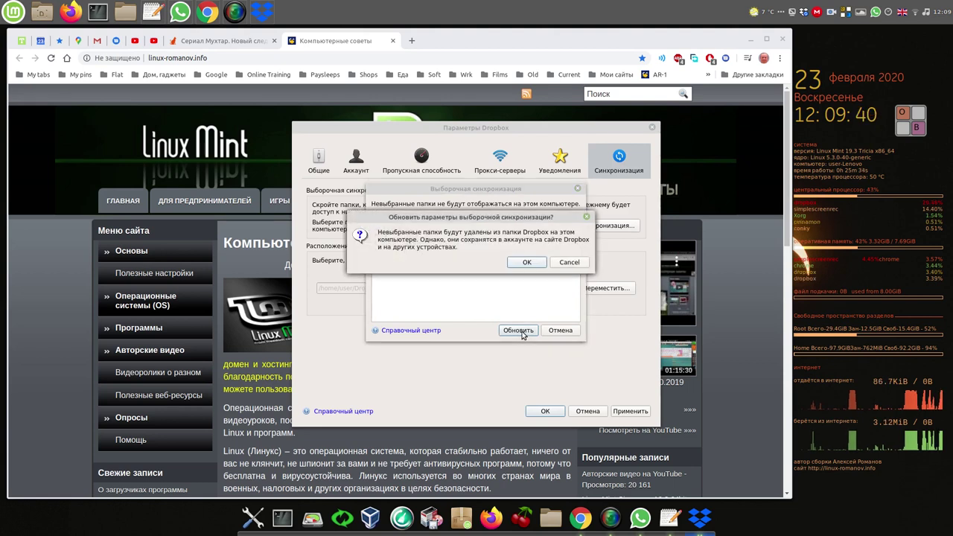
left_click(528, 263)
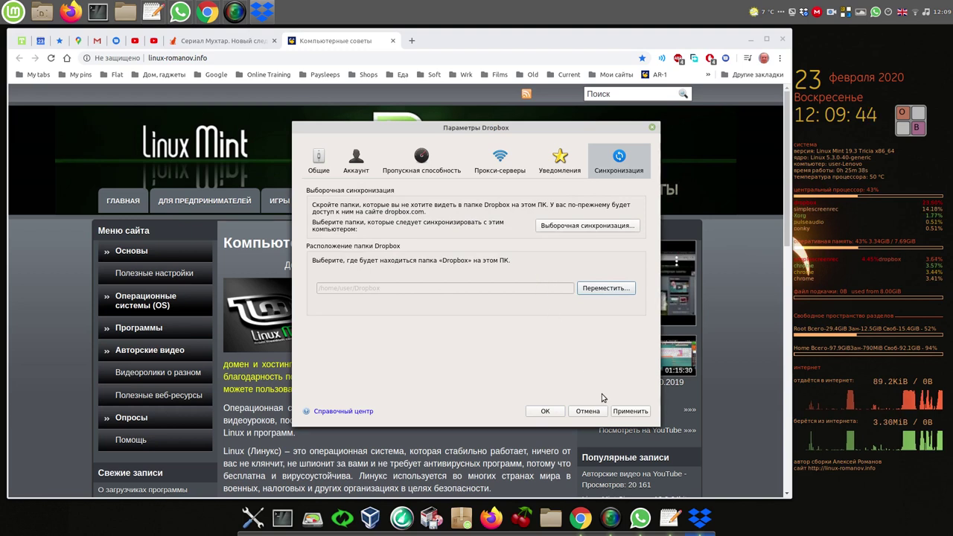
left_click(628, 411)
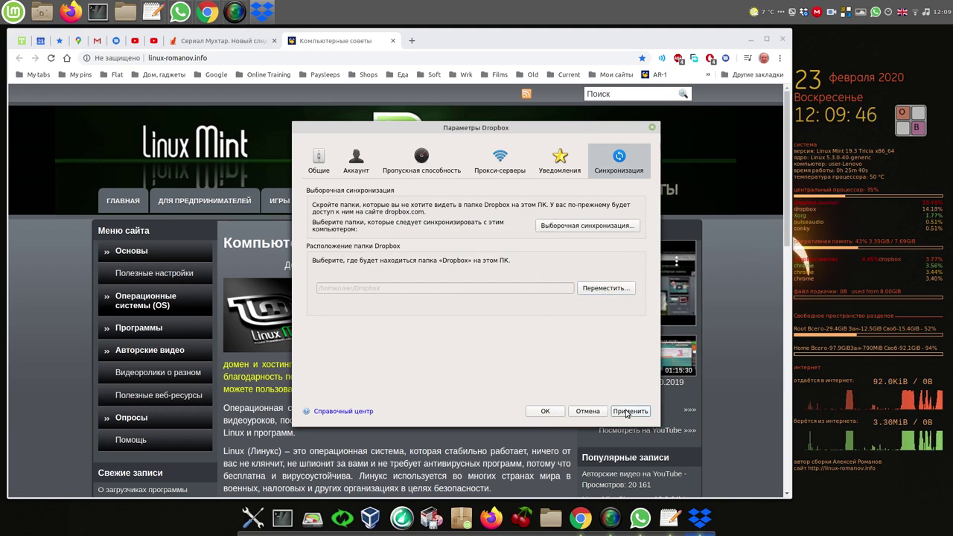
left_click(545, 411)
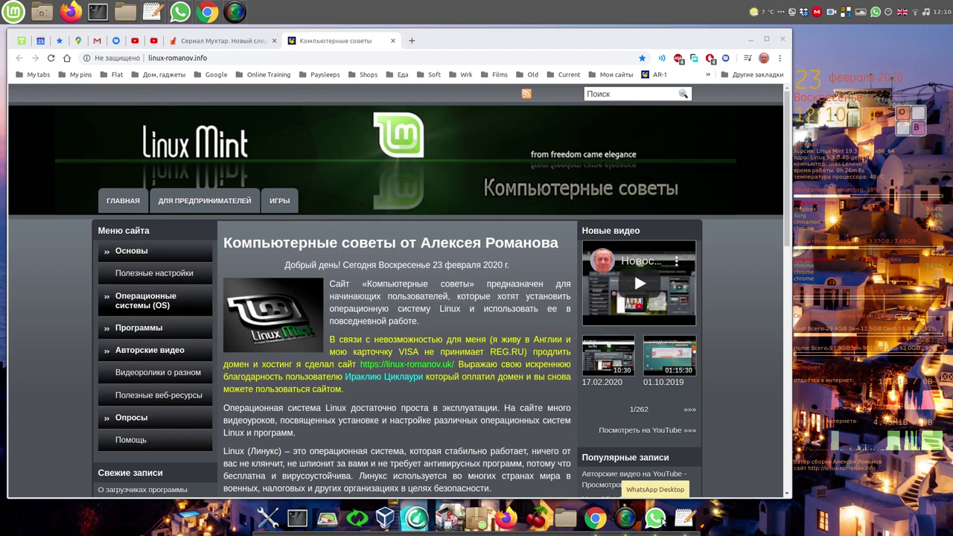
- Bring up WhatsApp Desktop, view the first contact's chat, and minimize the window
left_click(655, 519)
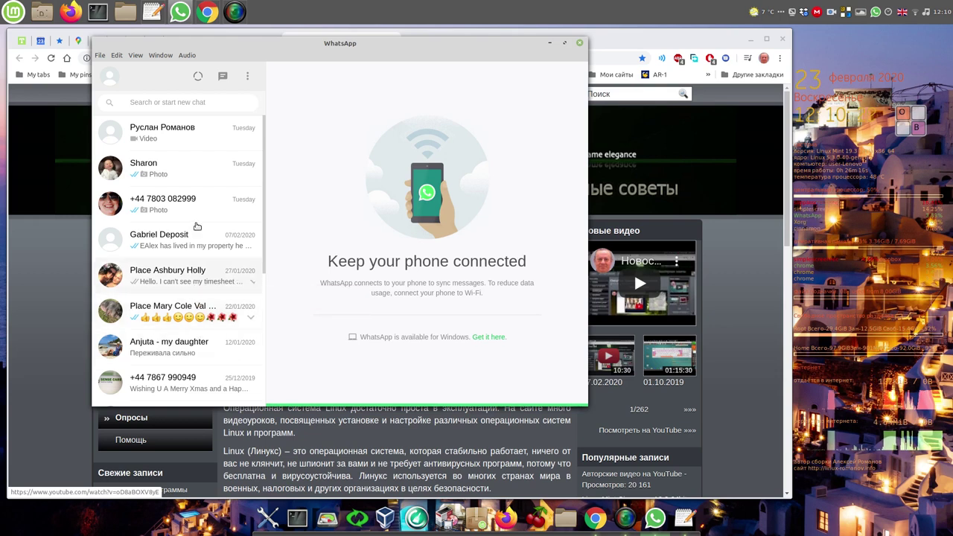
left_click(174, 134)
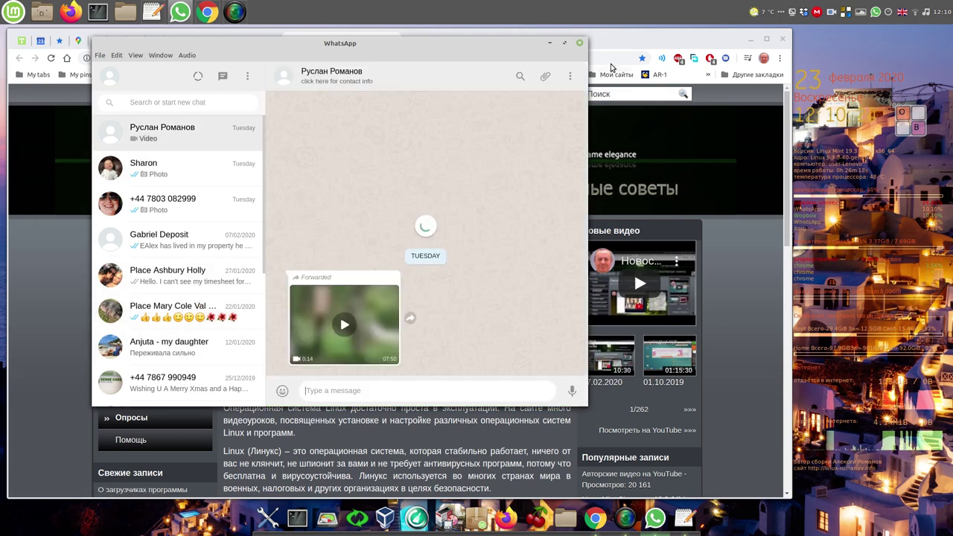
left_click(548, 43)
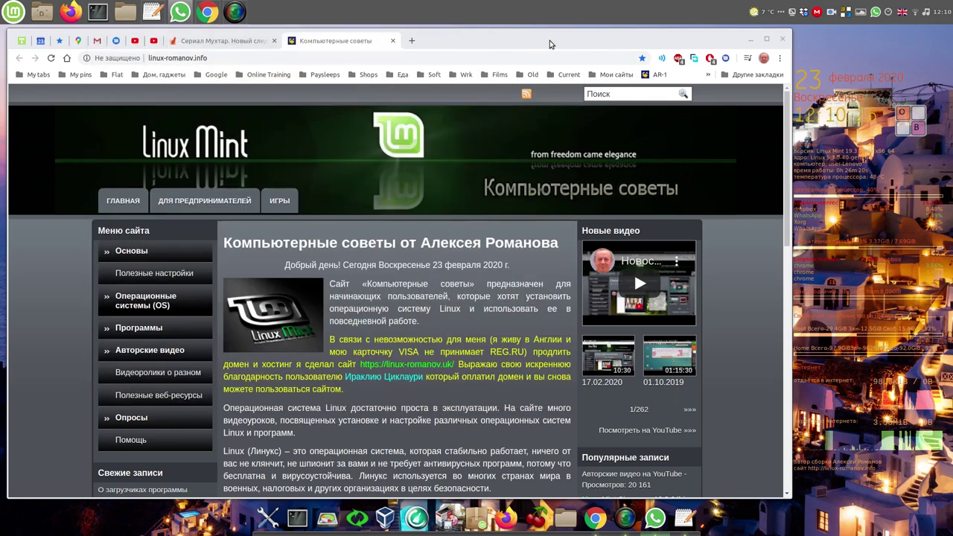